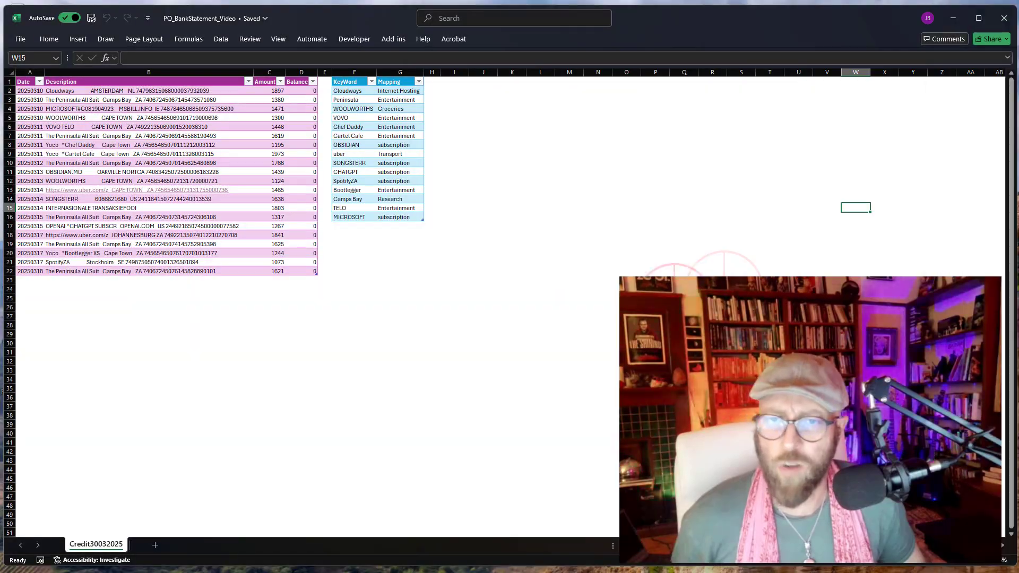
Step: Load the bank statement table into the Power Query Editor and rename its query as Transactions
{"action": "left_click", "coordinate": [314, 145]}
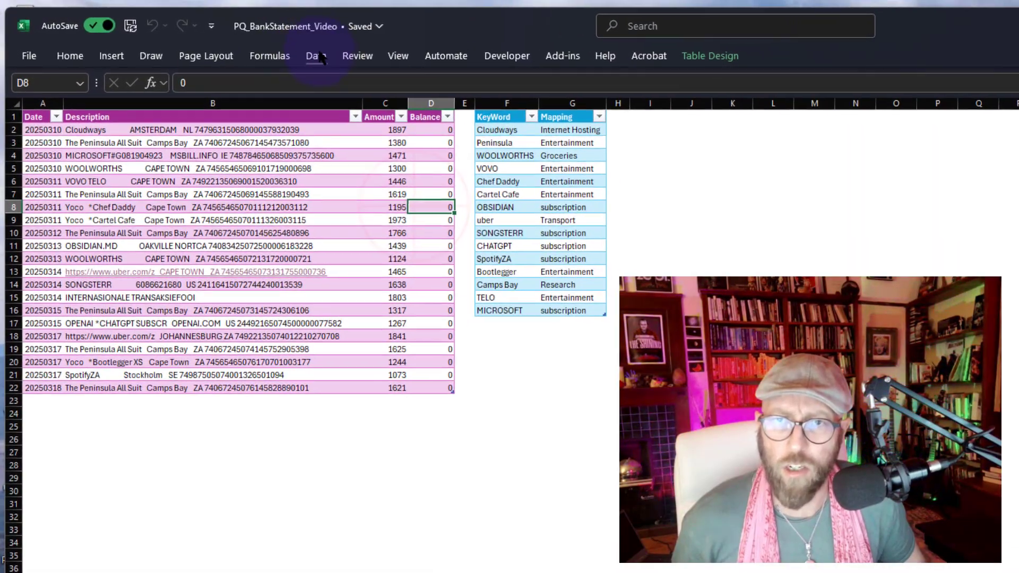
{"action": "left_click", "coordinate": [221, 39]}
{"action": "left_click", "coordinate": [134, 121]}
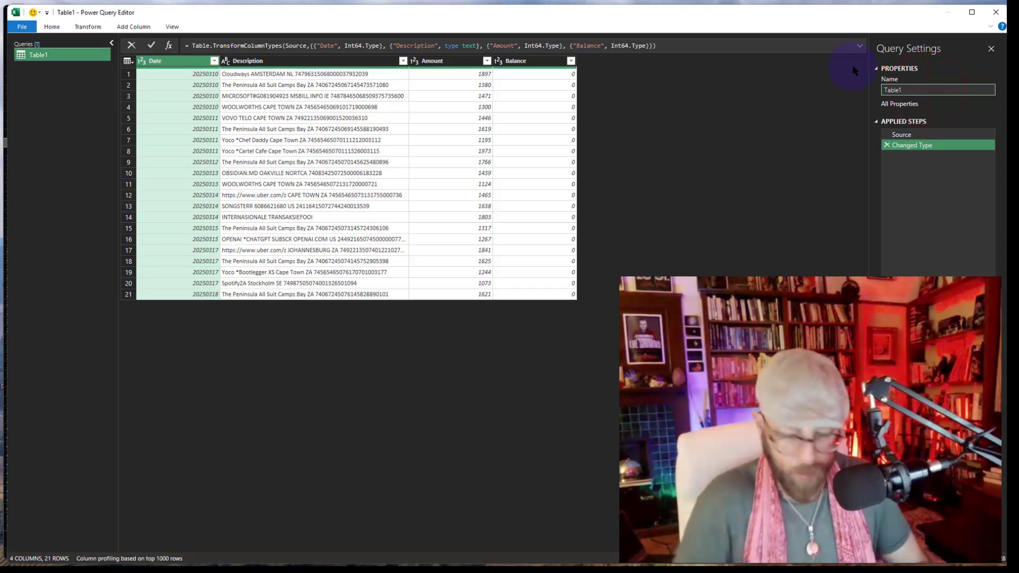
{"action": "key", "text": "BackSpace"}
{"action": "key", "text": "BackSpace"}
{"action": "key", "text": "BackSpace"}
{"action": "key", "text": "BackSpace"}
{"action": "key", "text": "BackSpace"}
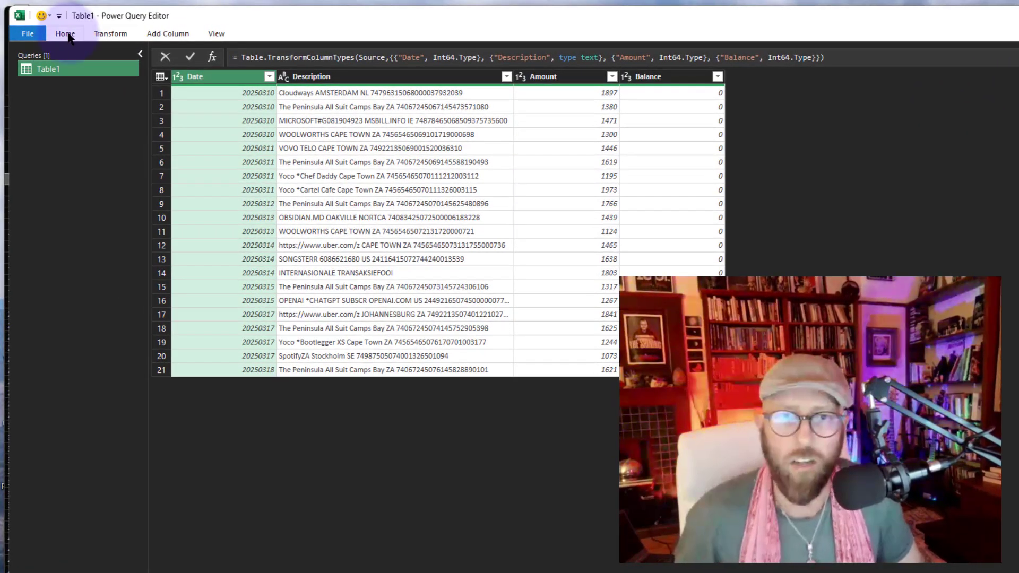
Step: Close the query editor and load the Transactions query as a connection only
{"action": "left_click", "coordinate": [66, 34]}
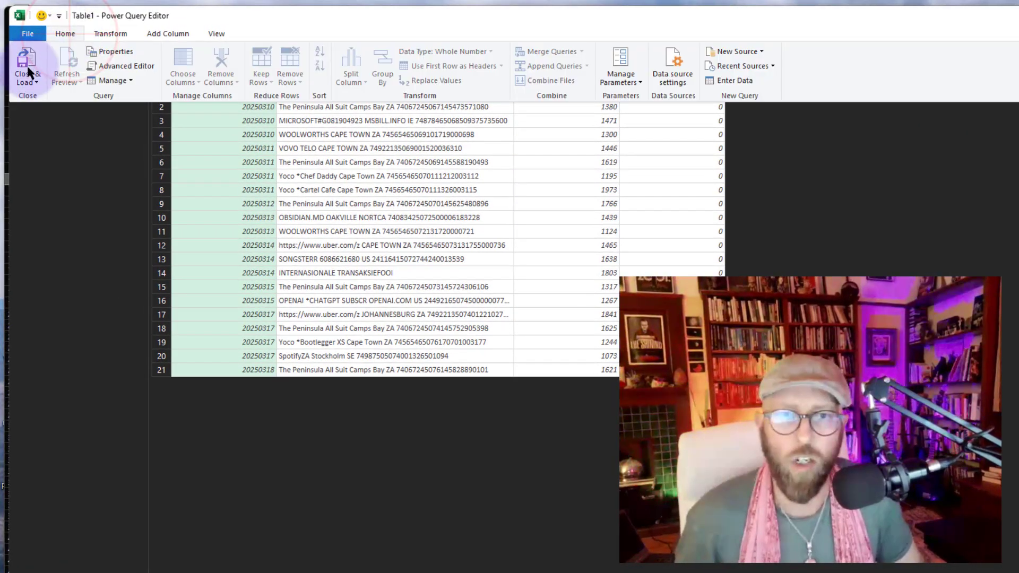
{"action": "left_click", "coordinate": [66, 110]}
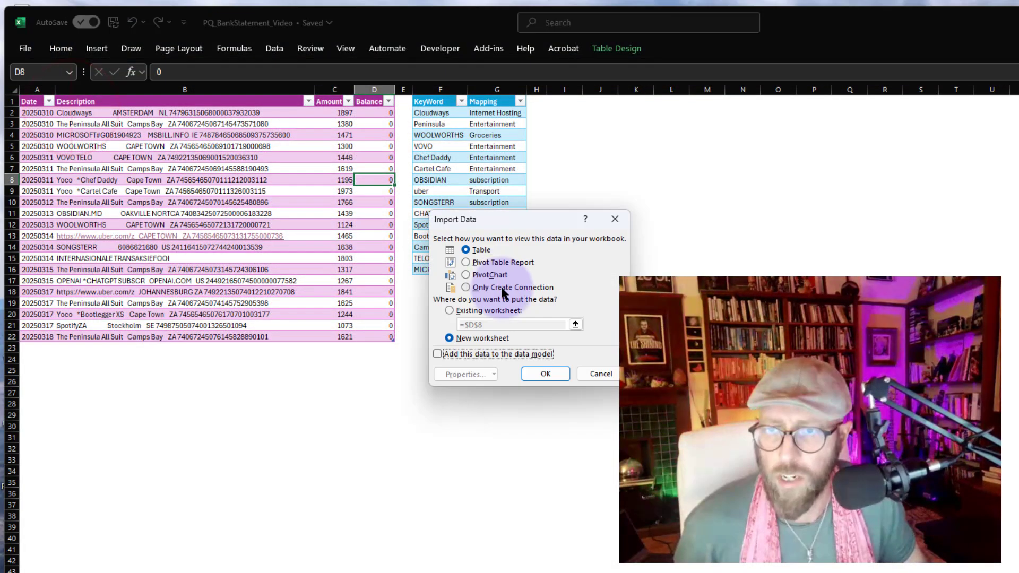
{"action": "left_click", "coordinate": [510, 287]}
{"action": "left_click", "coordinate": [544, 374]}
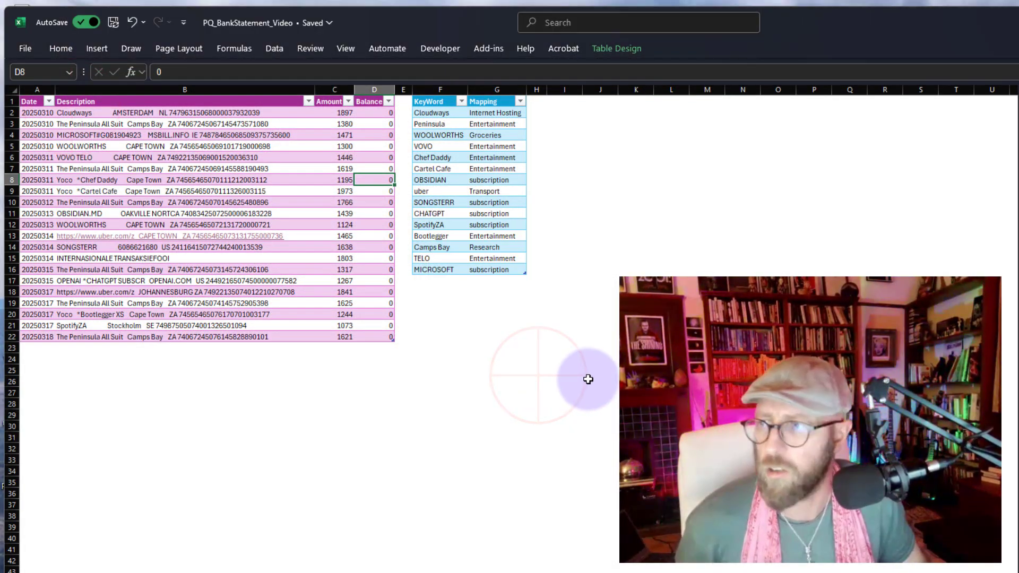
Step: Load the KeyWord and Mapping table into the Power Query Editor and rename its query as TransactionLookups
{"action": "left_click", "coordinate": [472, 162]}
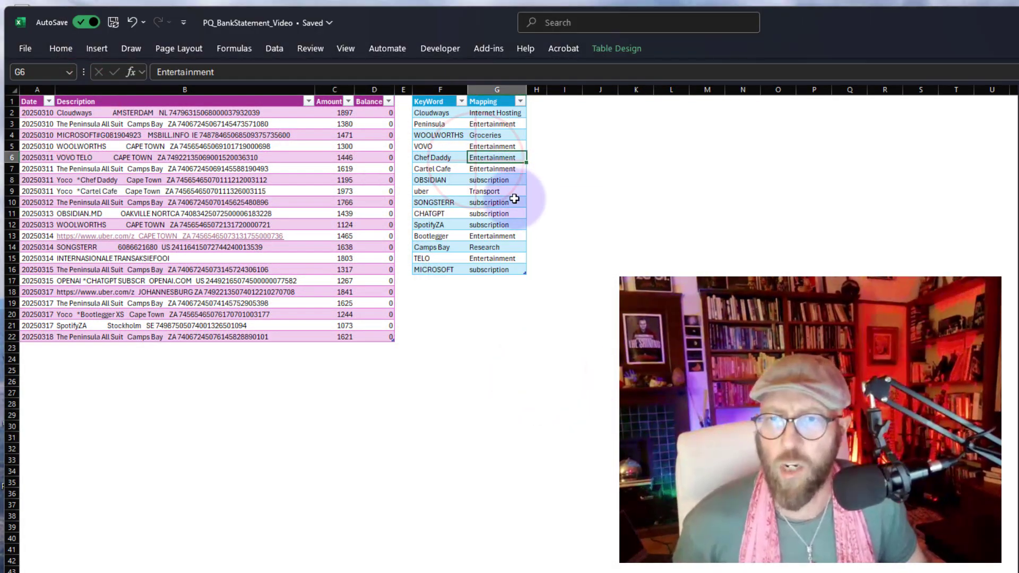
{"action": "left_click", "coordinate": [274, 52]}
{"action": "left_click", "coordinate": [109, 110]}
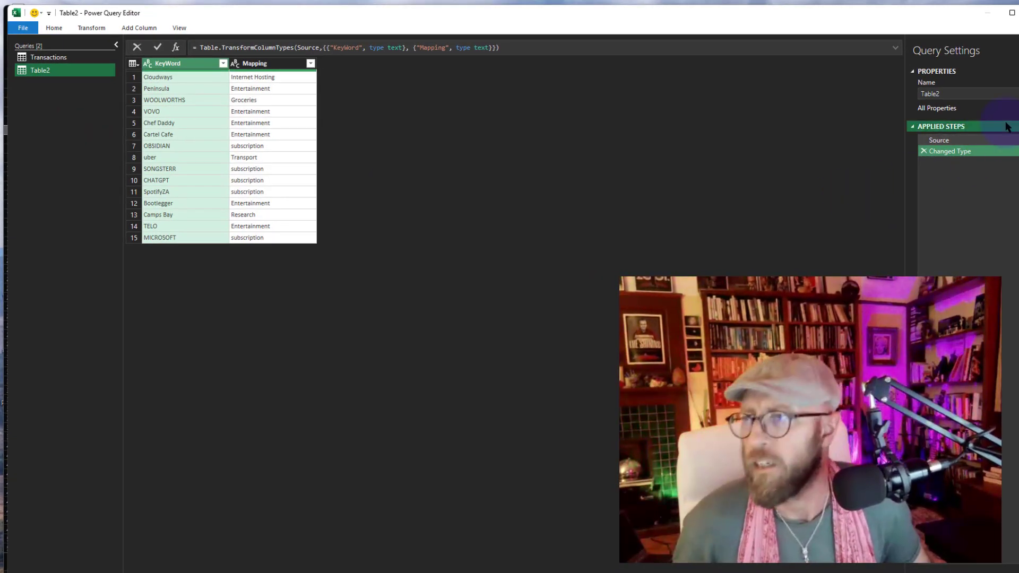
{"action": "left_click", "coordinate": [959, 94]}
{"action": "type", "text": "TransactionLo0okups"}
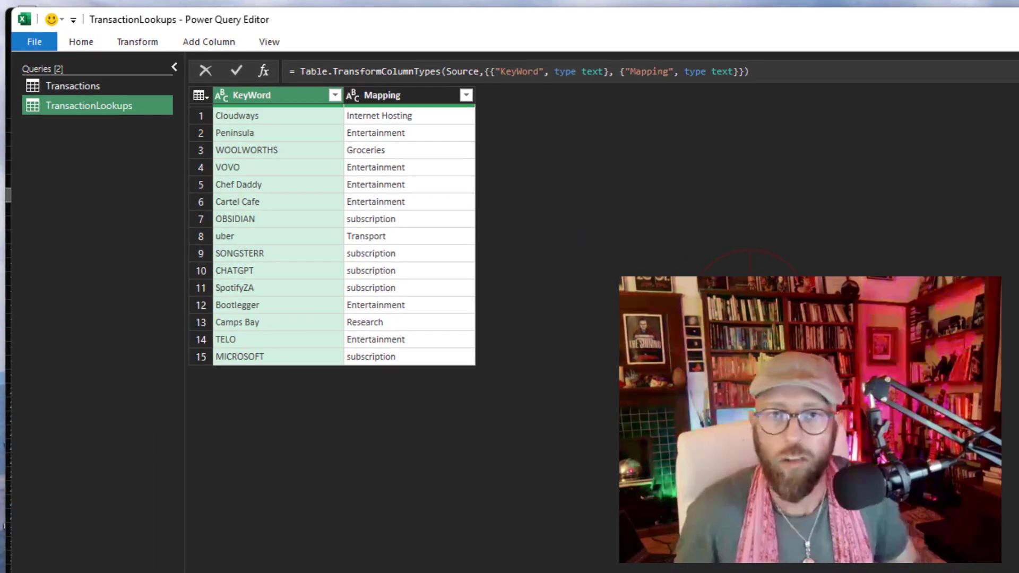
Step: Examine the Transactions and TransactionLookups queries in turn to compare the two tables
{"action": "left_click", "coordinate": [100, 86]}
{"action": "left_click", "coordinate": [117, 105]}
{"action": "left_click", "coordinate": [101, 83]}
{"action": "left_click", "coordinate": [117, 104]}
{"action": "left_click", "coordinate": [103, 84]}
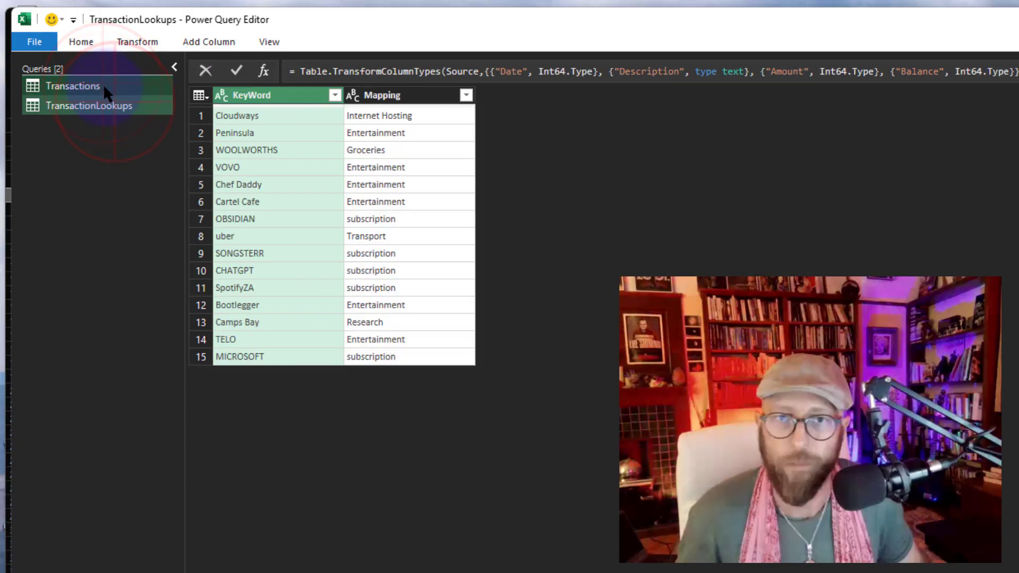
{"action": "left_click", "coordinate": [109, 104]}
{"action": "left_click", "coordinate": [107, 86]}
{"action": "left_click", "coordinate": [109, 104]}
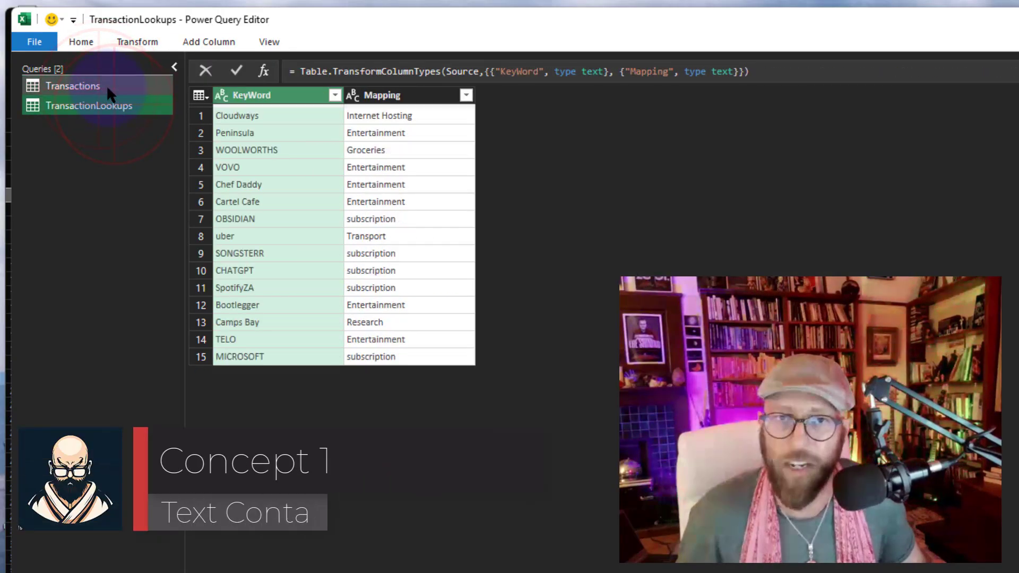
Step: Start a custom column in the Transactions query with a Text.Contains formula that takes [Description] as its text
{"action": "left_click", "coordinate": [106, 86]}
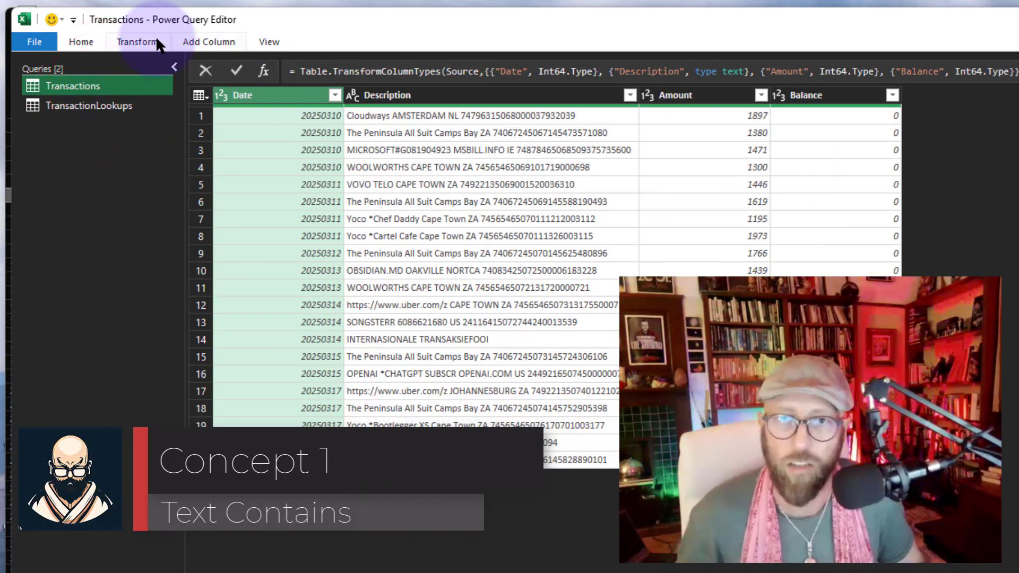
{"action": "left_click", "coordinate": [205, 42]}
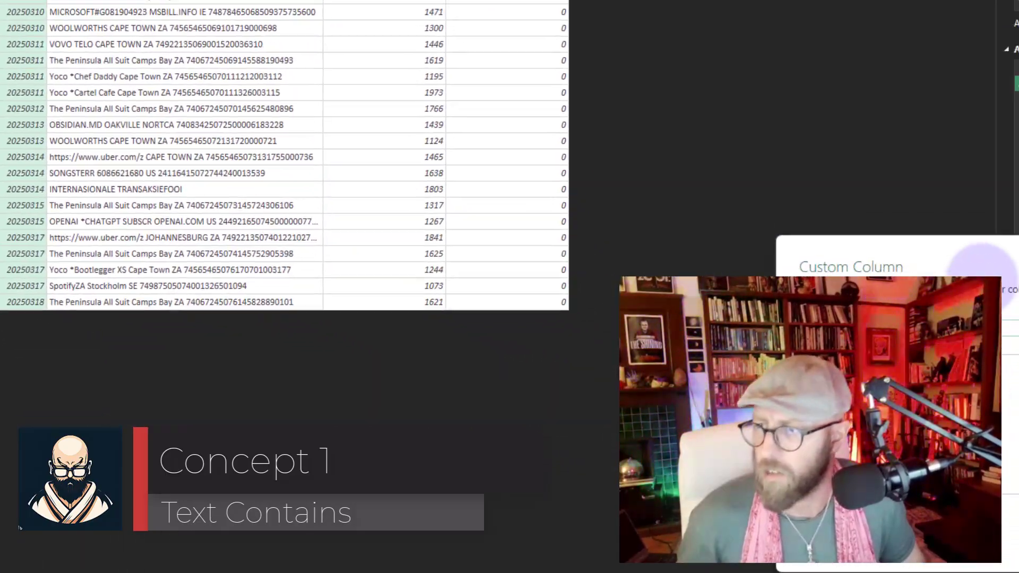
{"action": "left_click_drag", "start_coordinate": [1001, 269], "coordinate": [448, 123]}
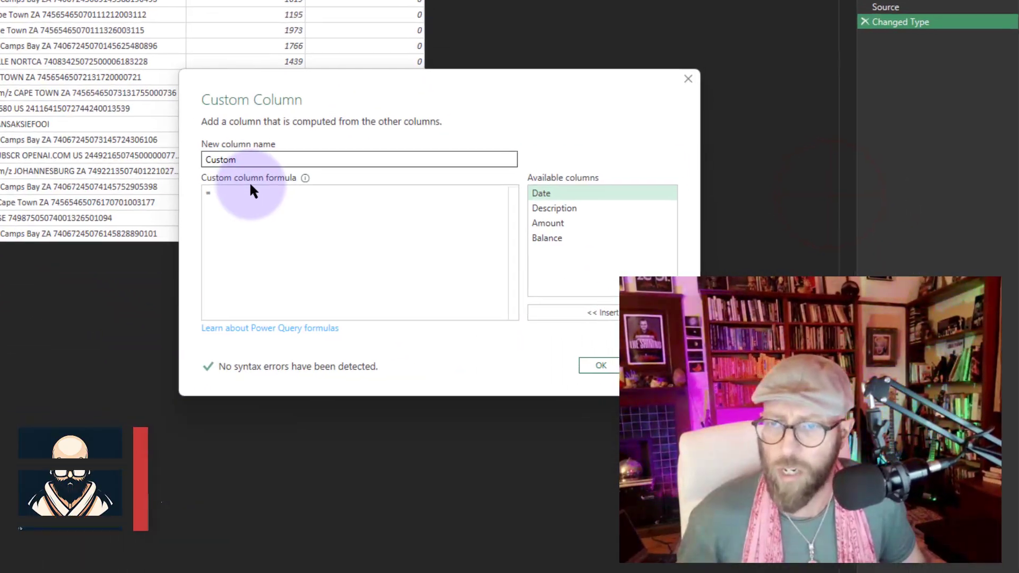
{"action": "left_click", "coordinate": [236, 182]}
{"action": "type", "text": "text.Contains"}
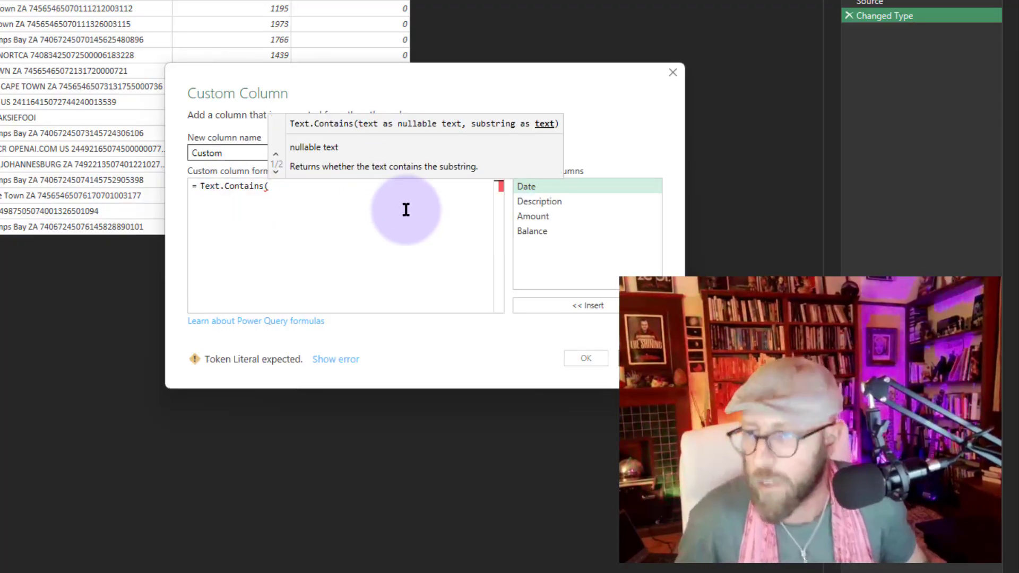
{"action": "left_click", "coordinate": [563, 202]}
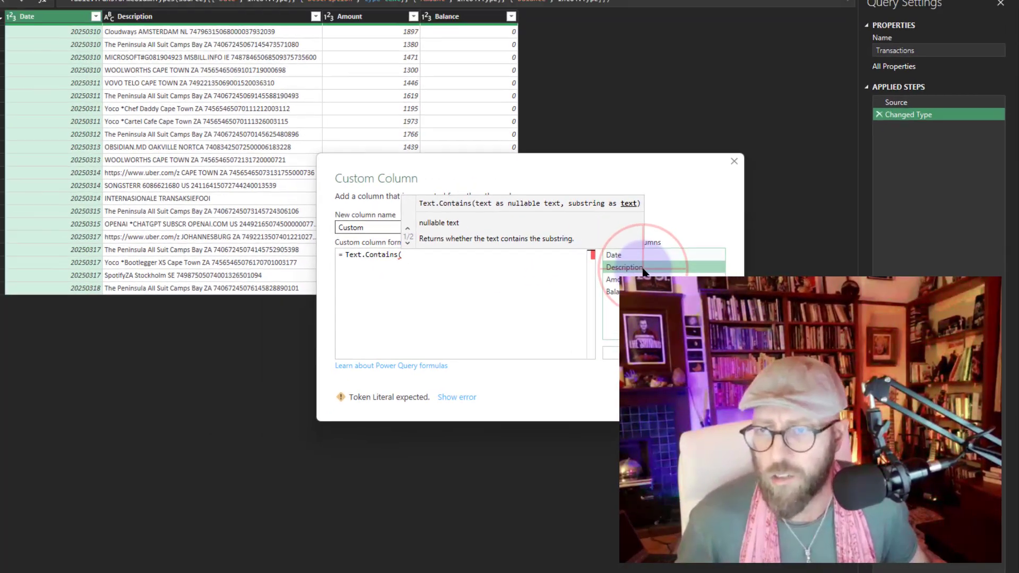
{"action": "double_click", "coordinate": [643, 268]}
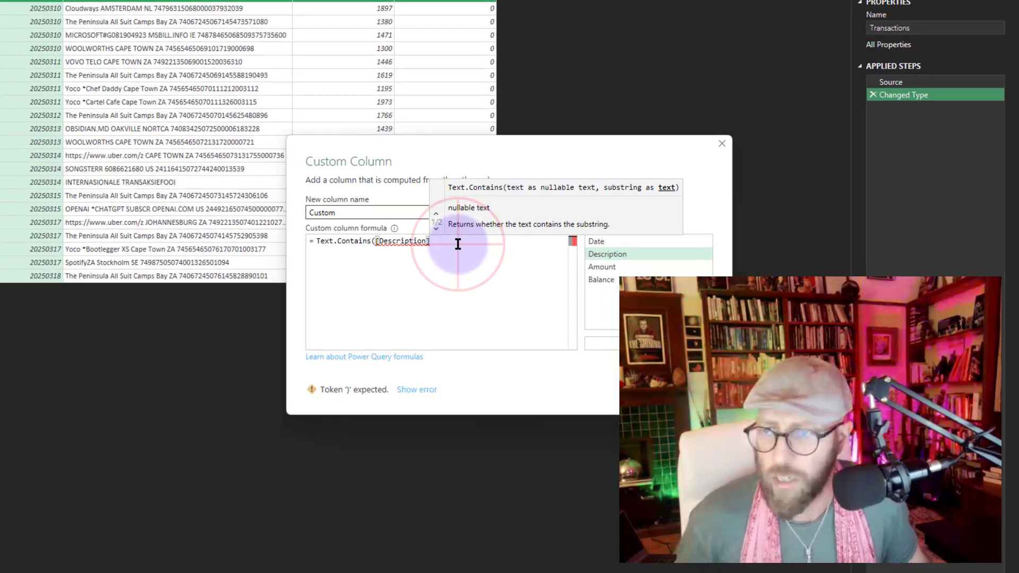
Step: Complete the Text.Contains formula with the substring "vovo" and Comparer.OrdinalIgnoreCase, and create the column
{"action": "type", "text": ", \"\""}
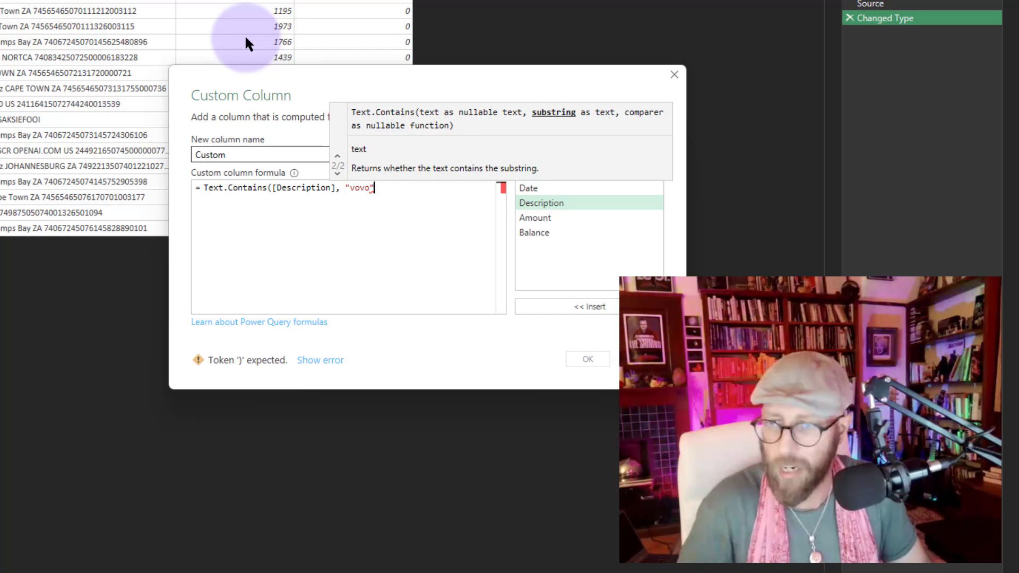
{"action": "left_click", "coordinate": [400, 201]}
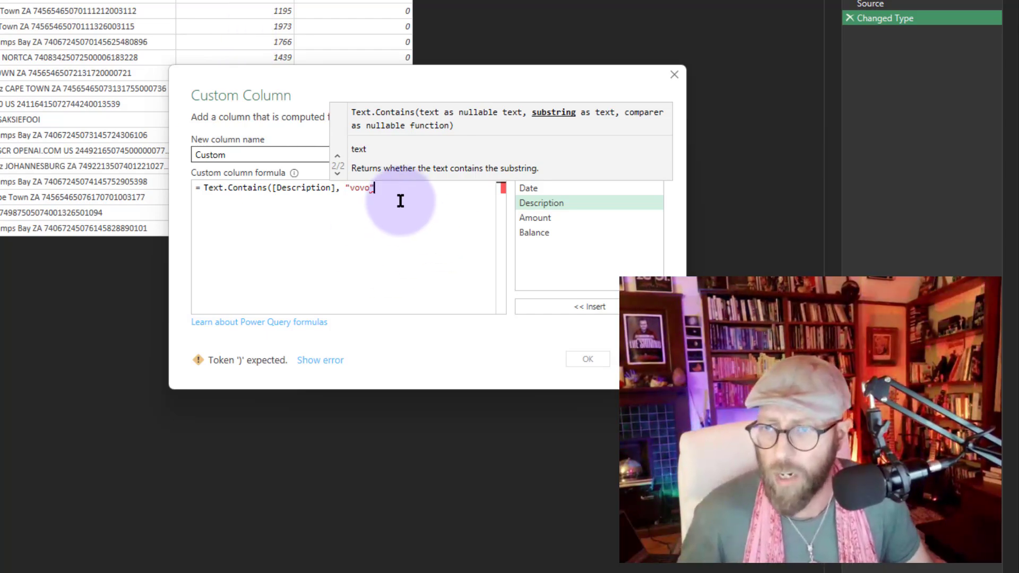
{"action": "type", "text": ", "}
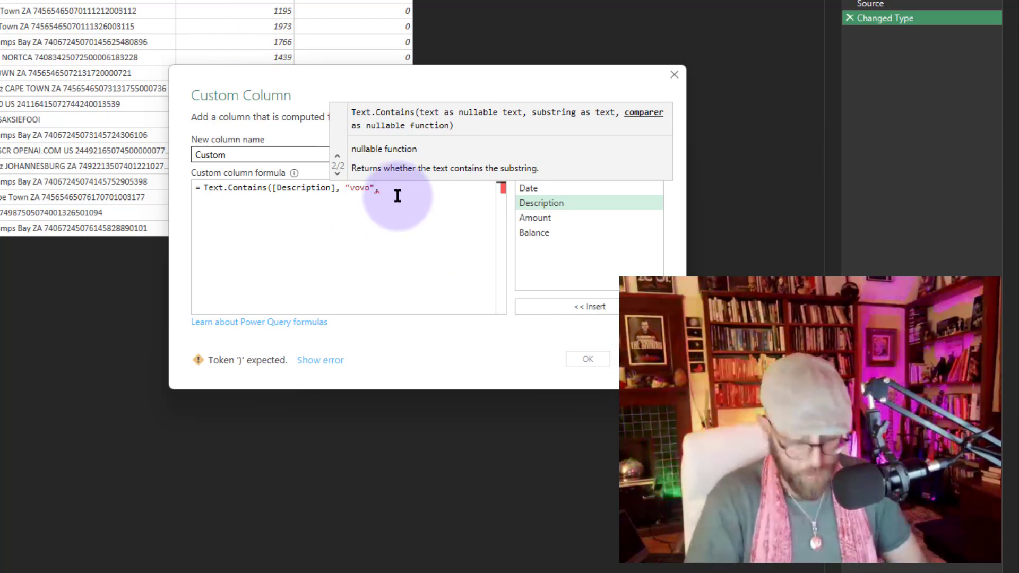
{"action": "type", "text": "Comparer.OrdinalIgnoreCase"}
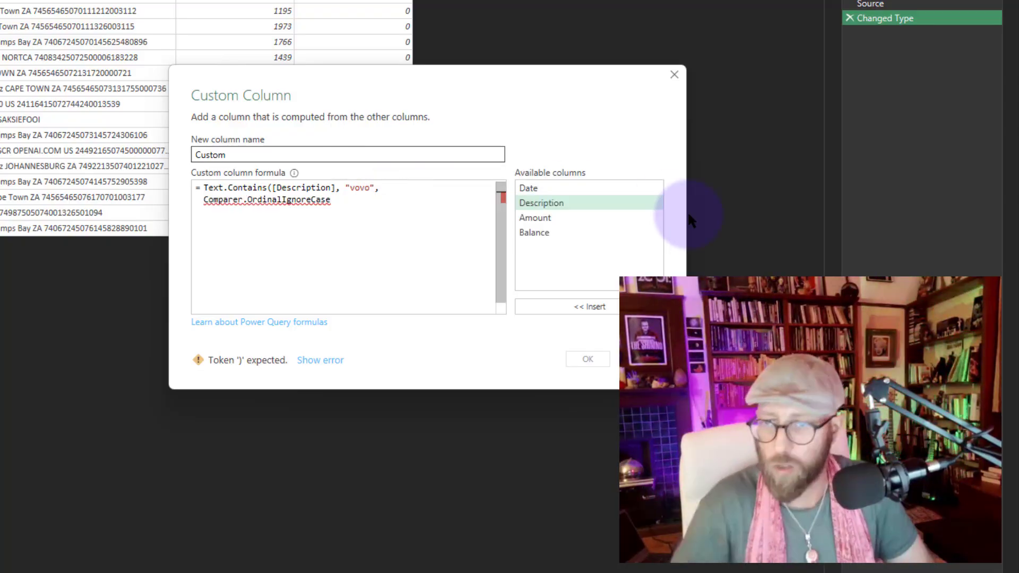
{"action": "type", "text": ")"}
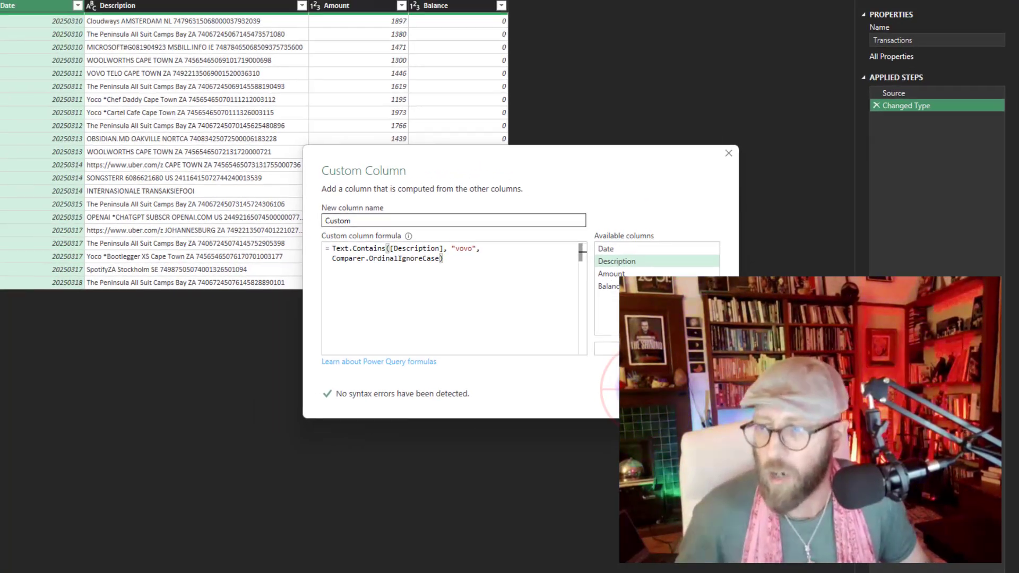
{"action": "key", "text": "Return"}
Step: Check the Custom column's result for the VOVO TELO row, and delete the Added Custom step
{"action": "left_click", "coordinate": [606, 62]}
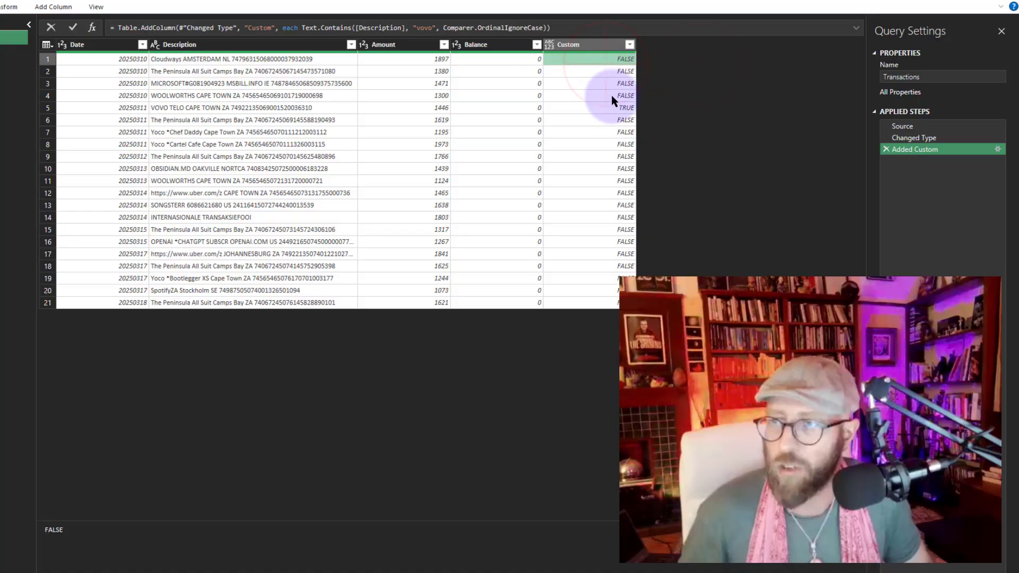
{"action": "left_click", "coordinate": [49, 109]}
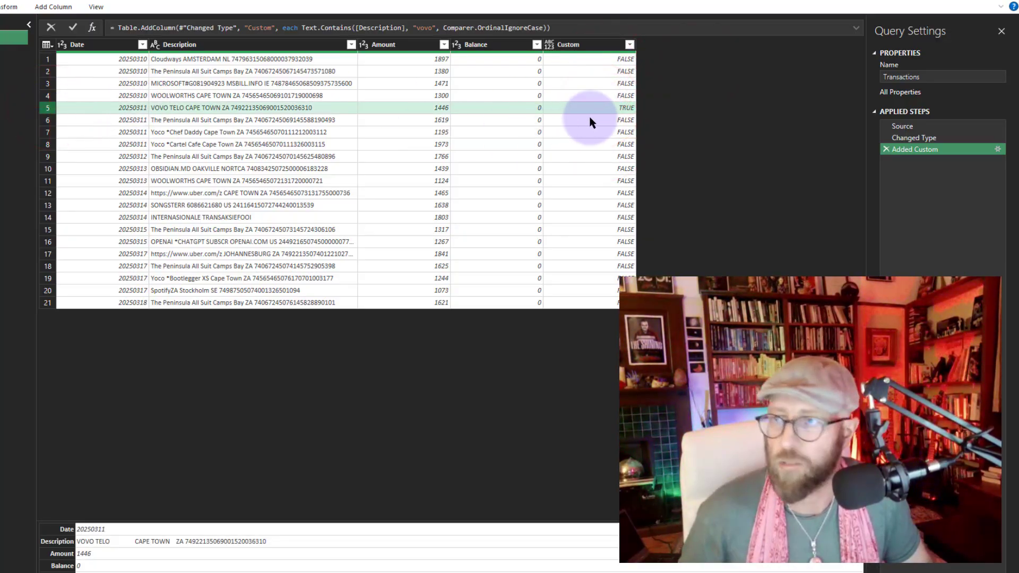
{"action": "left_click", "coordinate": [887, 150]}
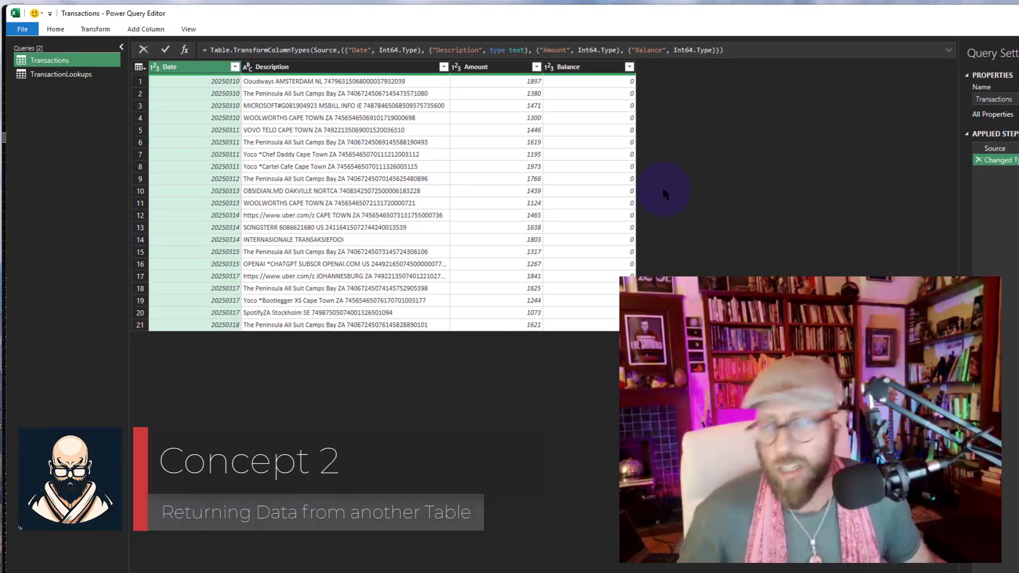
Step: Add a custom column to the Transactions query with the formula = TransactionLookups, keeping the name Custom
{"action": "left_click", "coordinate": [595, 118]}
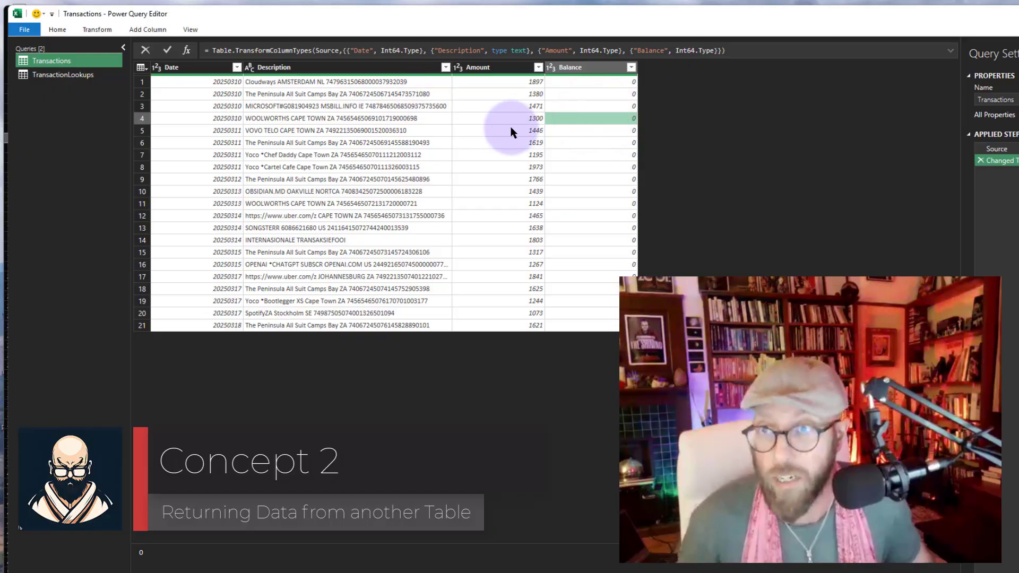
{"action": "left_click", "coordinate": [63, 76]}
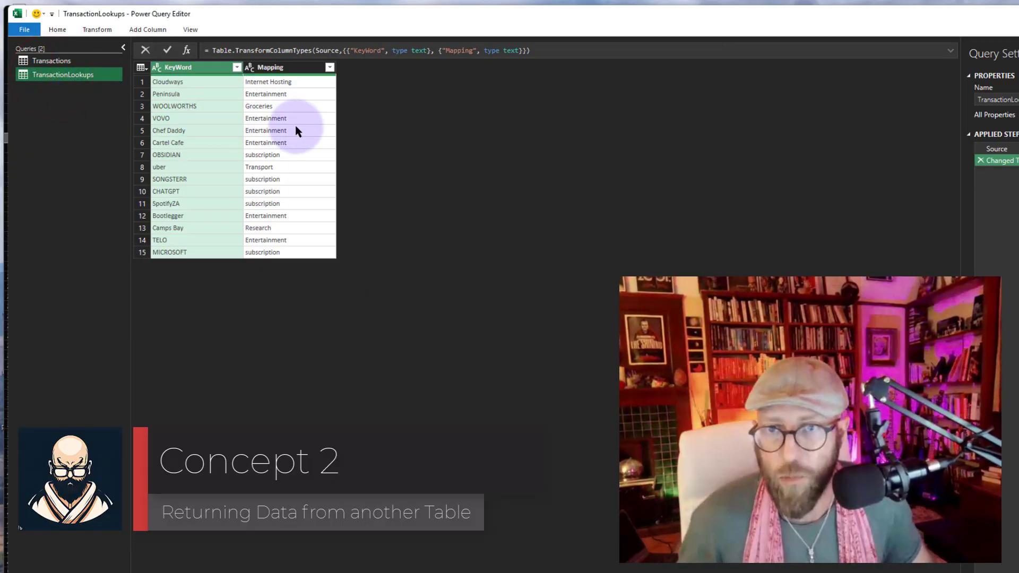
{"action": "left_click", "coordinate": [51, 60]}
{"action": "left_click", "coordinate": [147, 29]}
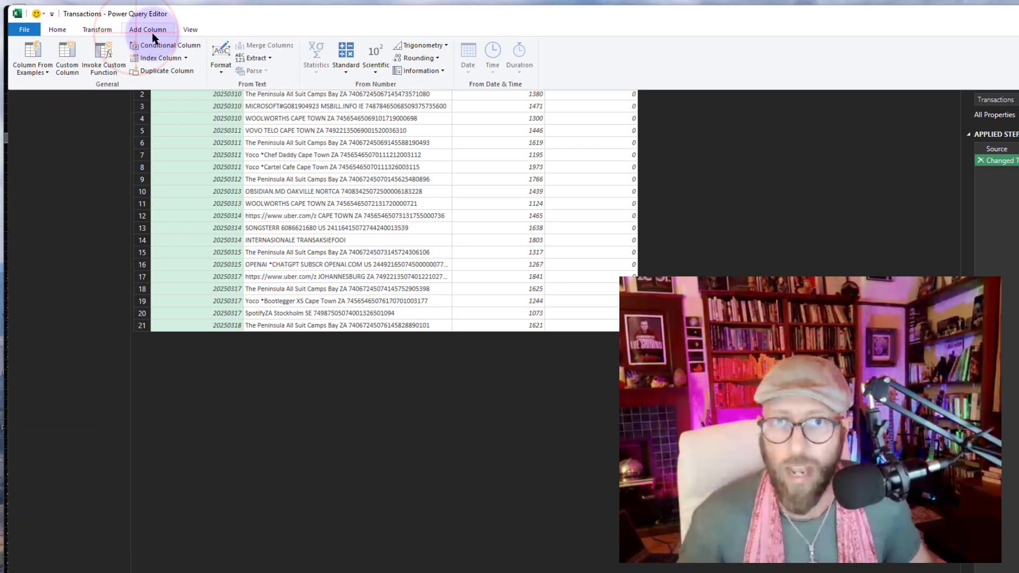
{"action": "left_click", "coordinate": [67, 58]}
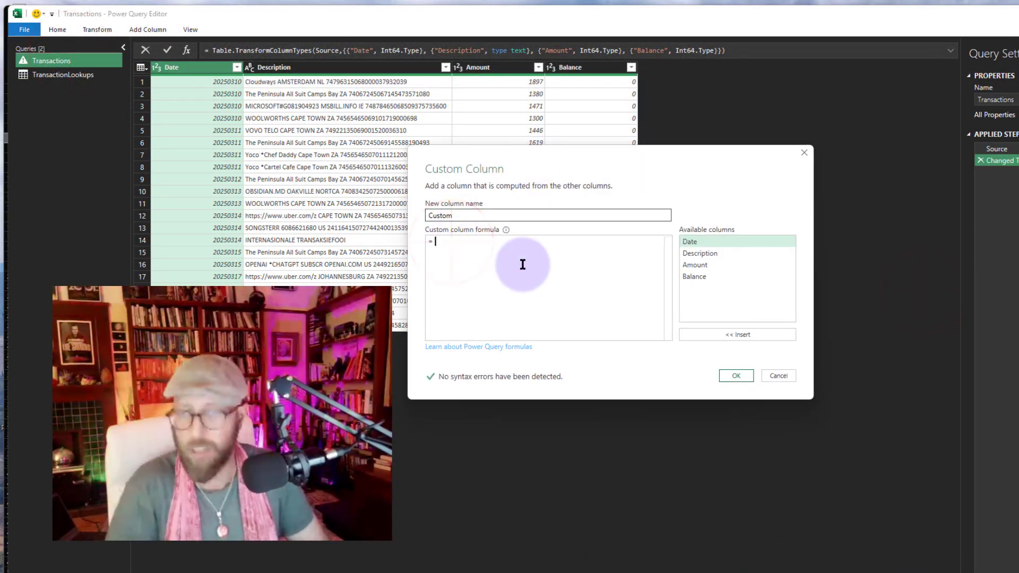
{"action": "type", "text": "TransactionLookups"}
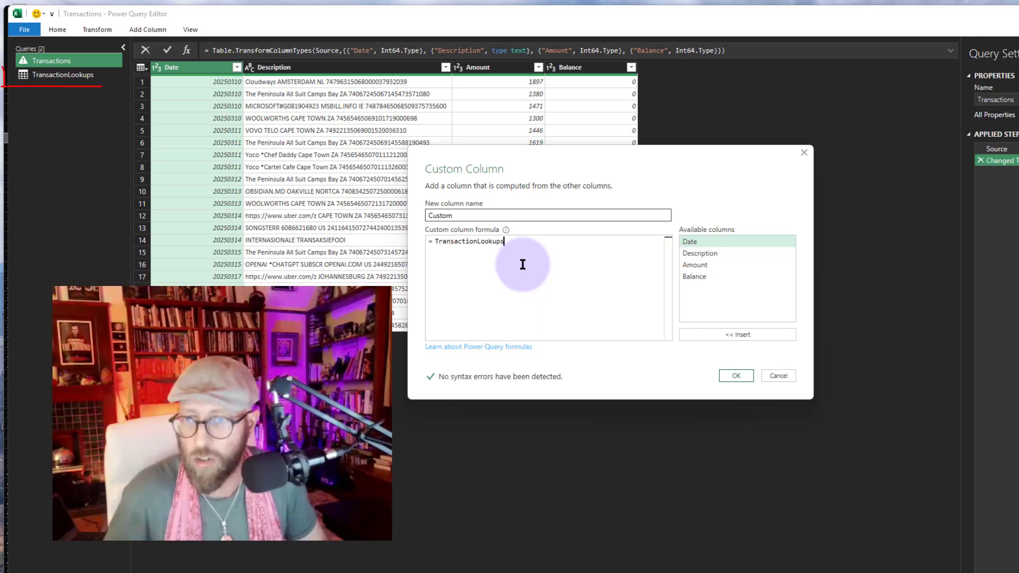
{"action": "left_click", "coordinate": [729, 376]}
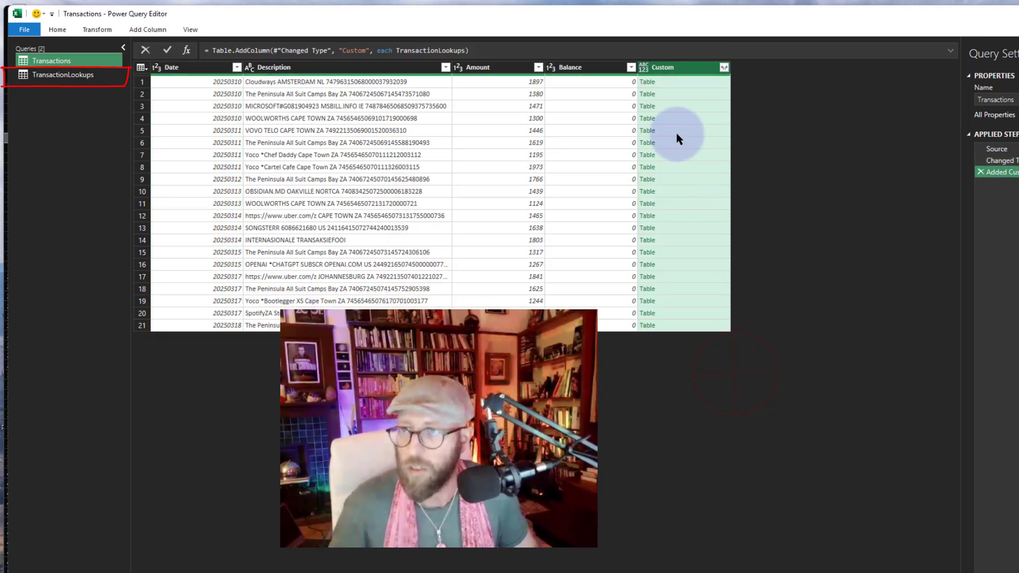
Step: Preview the nested lookup table in the first row of the Custom column, enlarging the preview area
{"action": "left_click", "coordinate": [682, 85]}
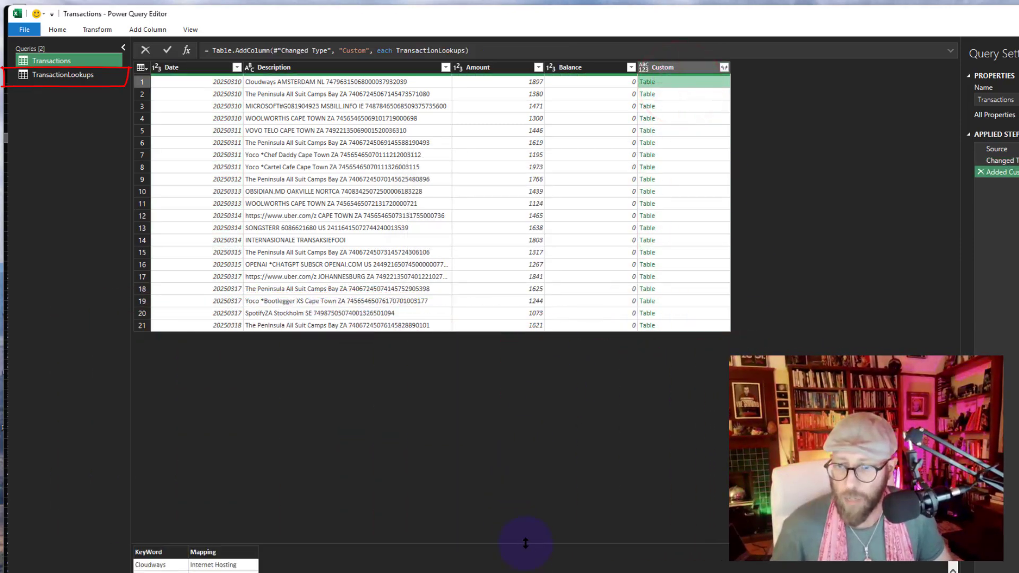
{"action": "left_click_drag", "start_coordinate": [526, 544], "coordinate": [512, 415]}
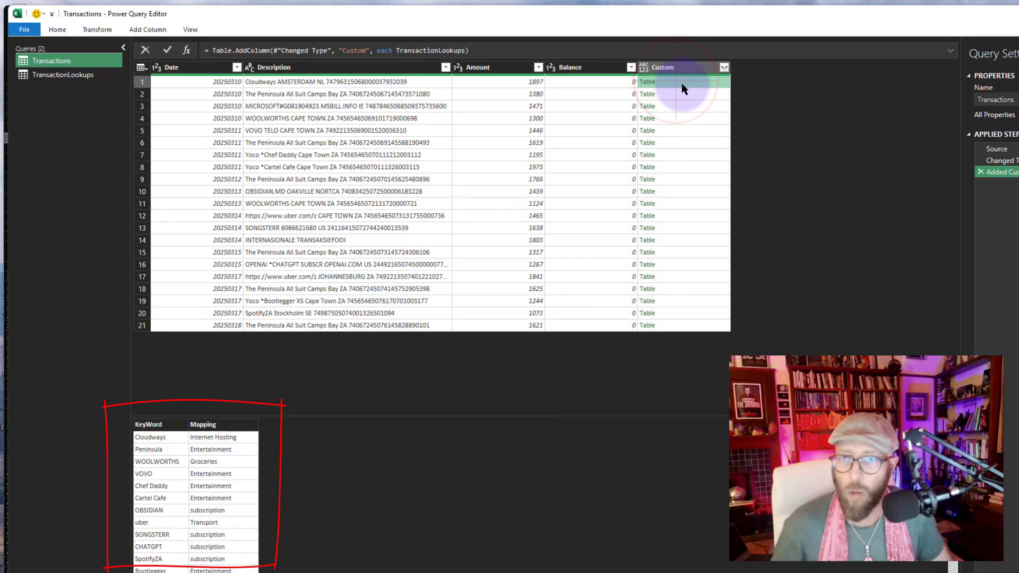
Step: Change the Custom column's formula to TransactionLookups[KeyWord] and enlarge the preview of the nested list
{"action": "left_click", "coordinate": [466, 50]}
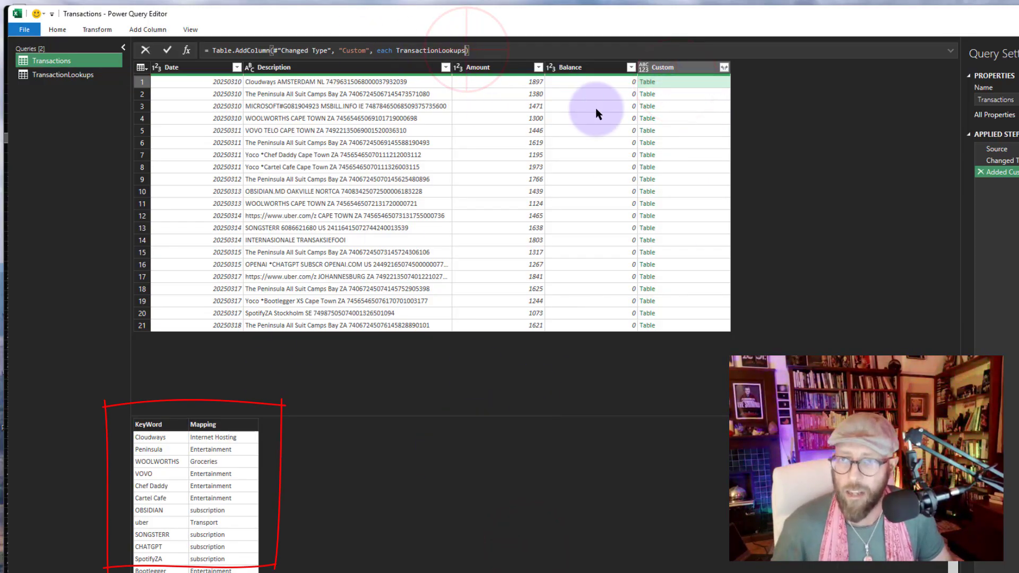
{"action": "type", "text": "["}
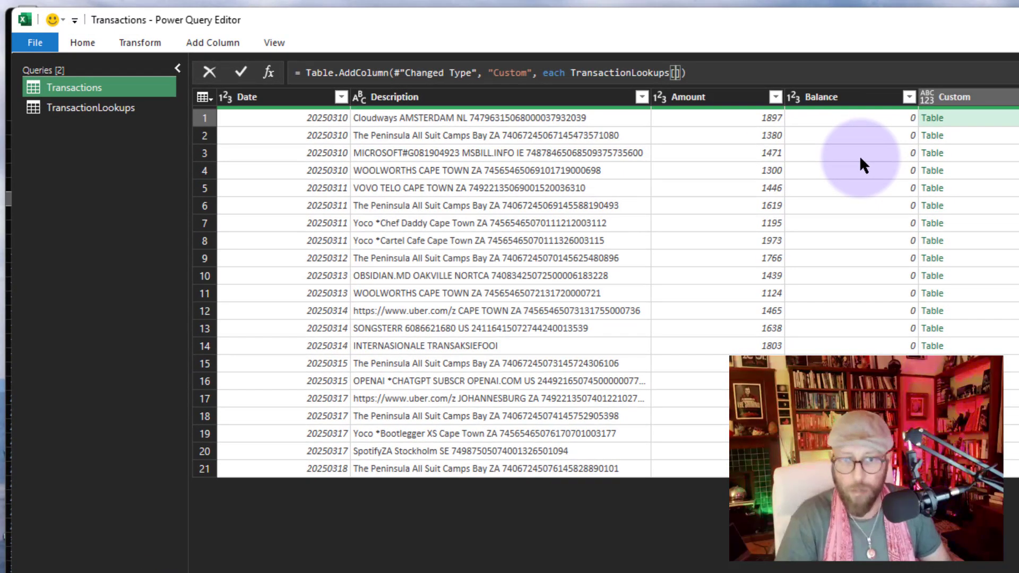
{"action": "type", "text": "KeyWords]"}
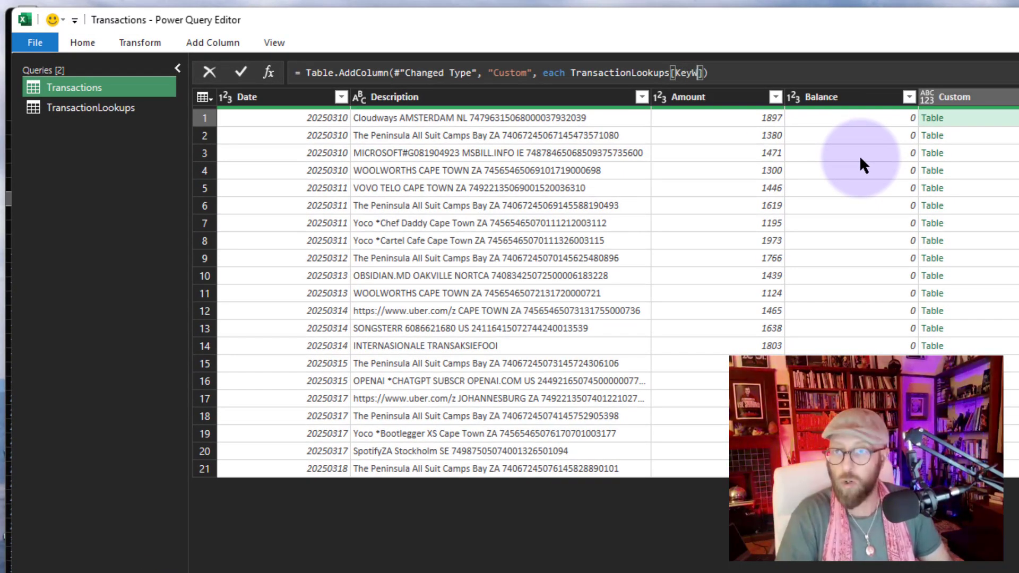
{"action": "key", "text": "Return"}
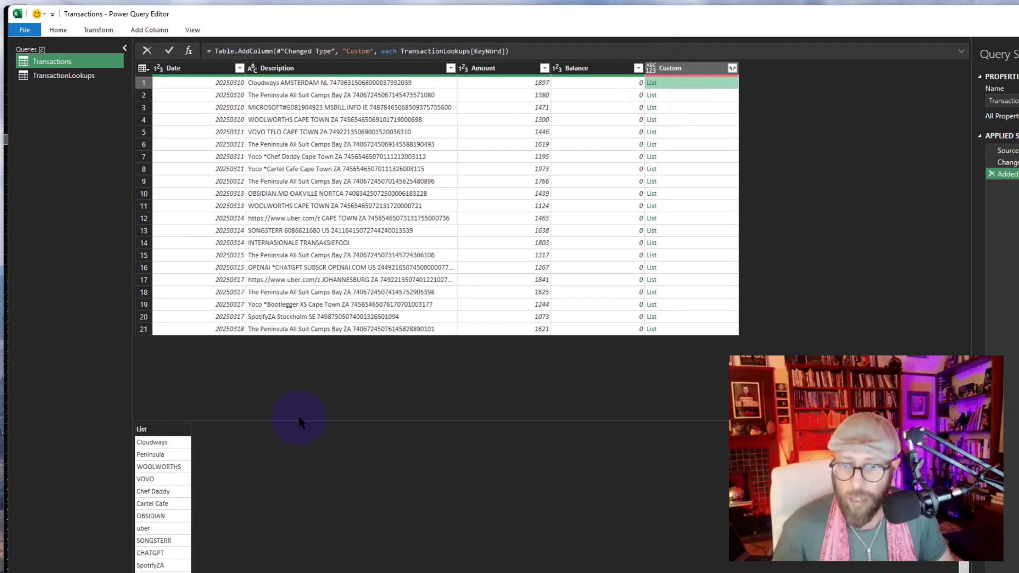
{"action": "left_click_drag", "start_coordinate": [306, 393], "coordinate": [305, 361]}
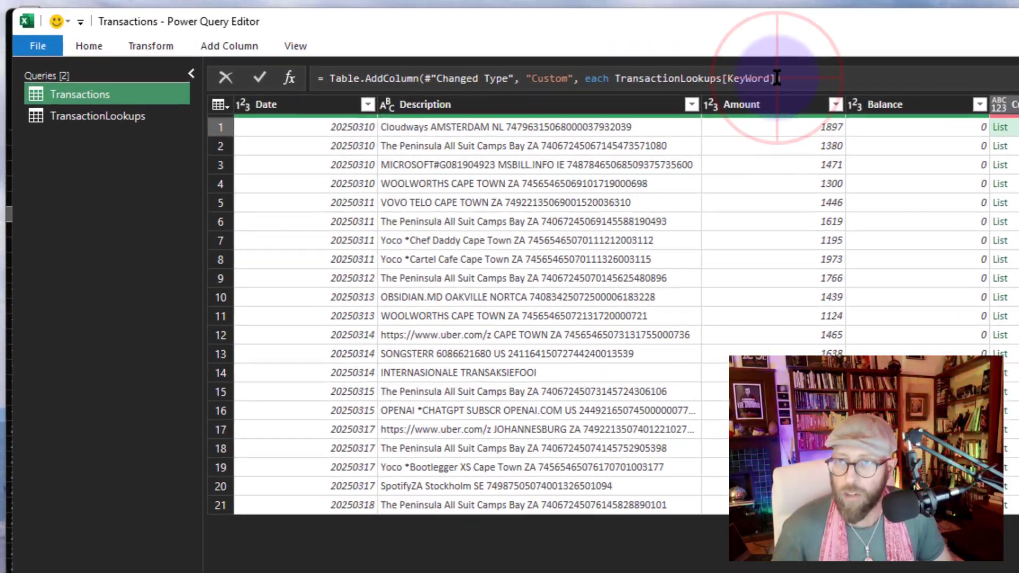
Step: Extend the Custom column's formula to TransactionLookups[KeyWord]{1} and preview the value in row 15
{"action": "left_click", "coordinate": [507, 51]}
{"action": "type", "text": "{1"}
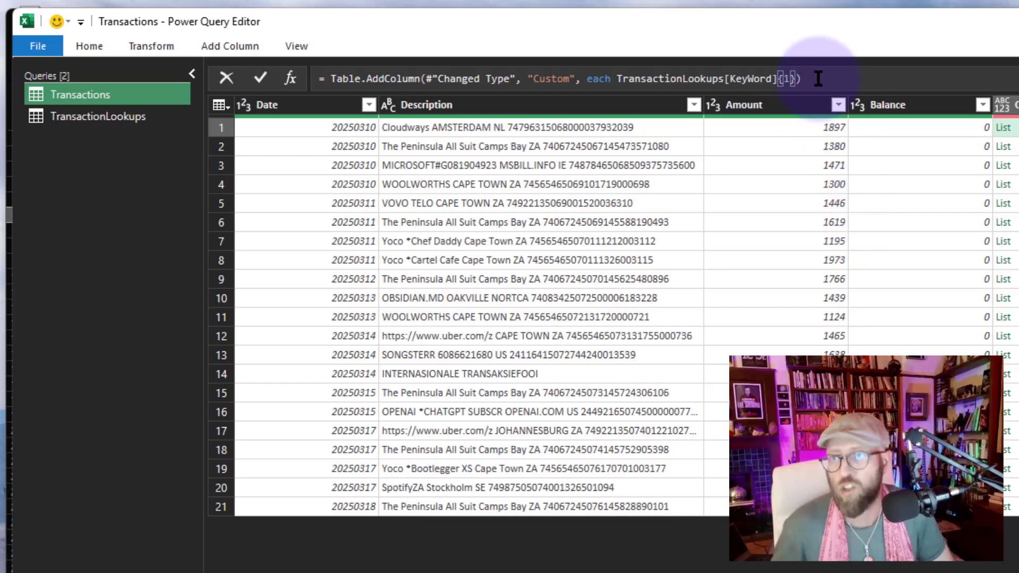
{"action": "key", "text": "Return"}
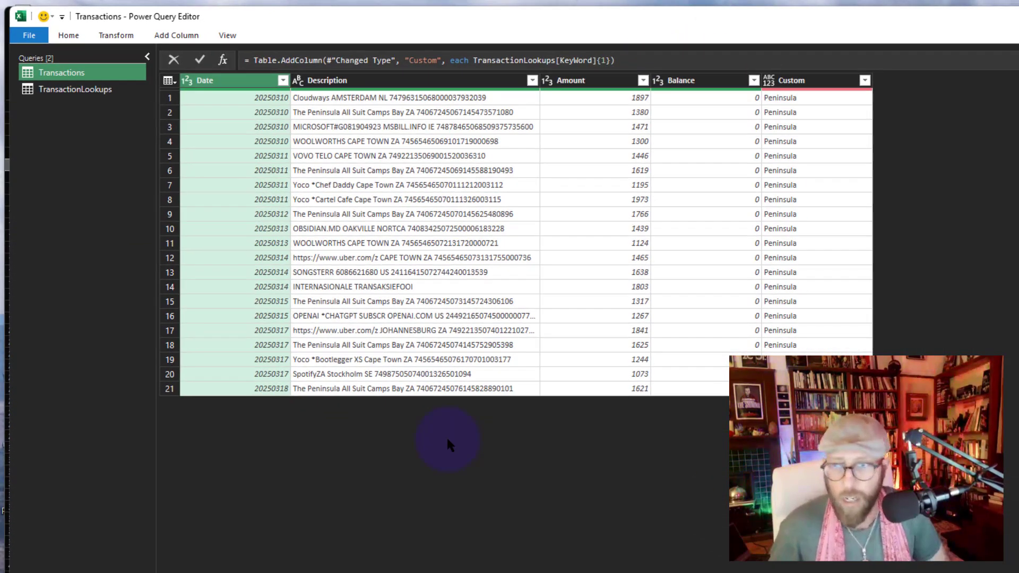
{"action": "left_click", "coordinate": [818, 301]}
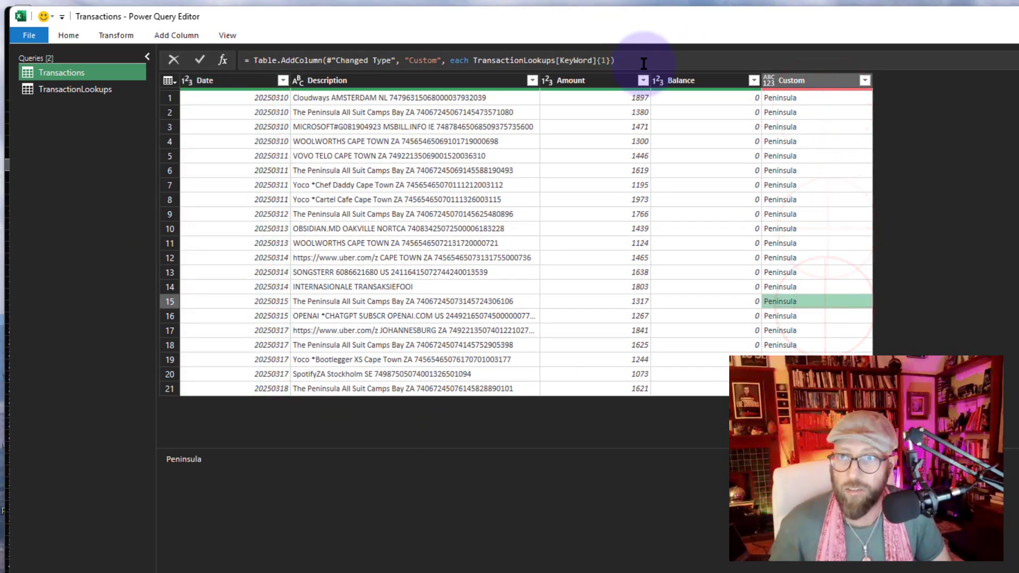
{"action": "left_click_drag", "start_coordinate": [644, 63], "coordinate": [471, 58]}
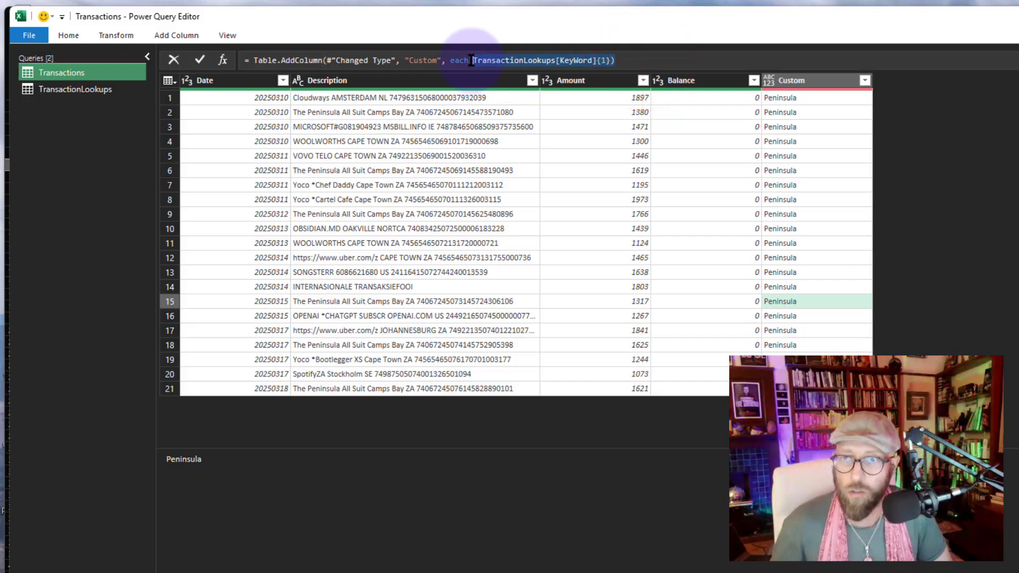
{"action": "left_click", "coordinate": [602, 60]}
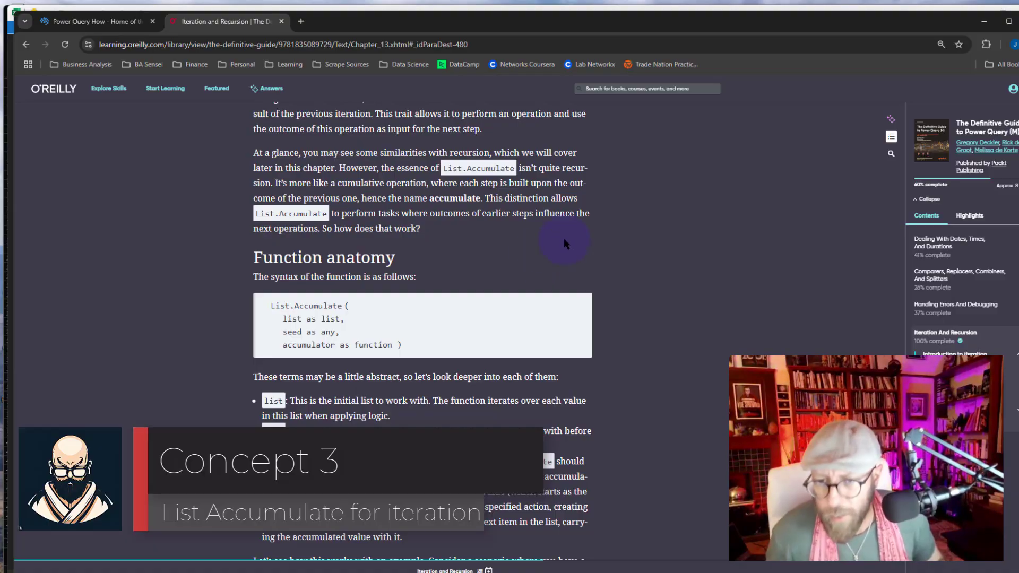
Step: Read the List.Accumulate function anatomy and its multiplication example in the book chapter, examining the function name and list argument
{"action": "scroll", "coordinate": [564, 238], "scroll_direction": "down", "scroll_amount": 5}
{"action": "scroll", "coordinate": [562, 250], "scroll_direction": "up", "scroll_amount": 4}
{"action": "scroll", "coordinate": [561, 256], "scroll_direction": "down", "scroll_amount": 3}
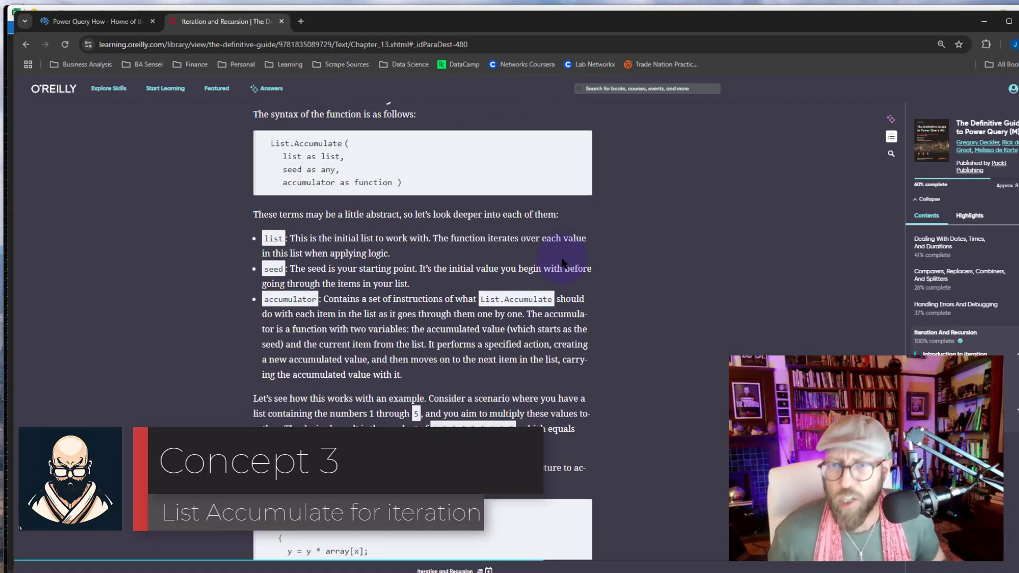
{"action": "scroll", "coordinate": [496, 216], "scroll_direction": "up", "scroll_amount": 2}
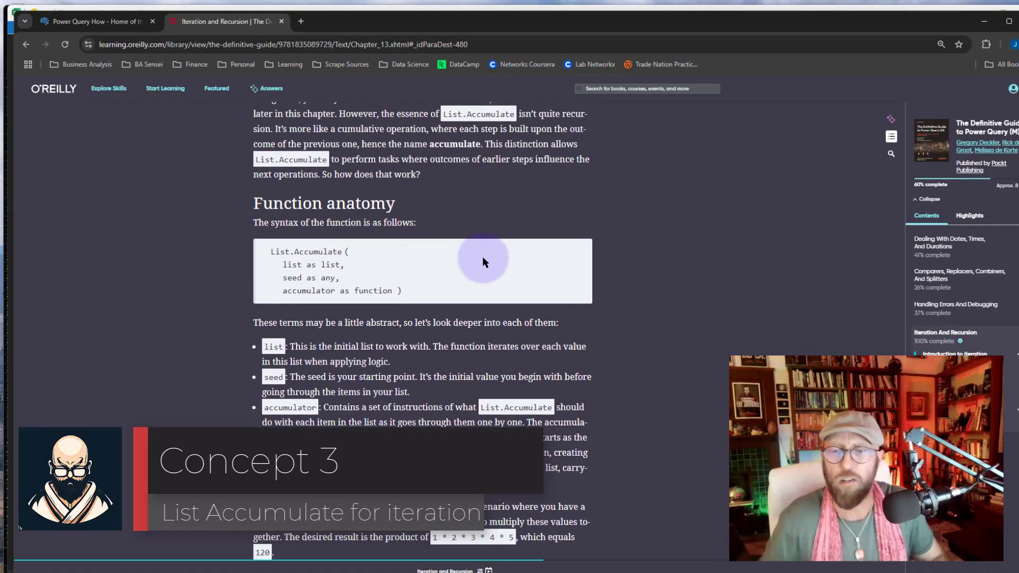
{"action": "scroll", "coordinate": [483, 259], "scroll_direction": "down", "scroll_amount": 6}
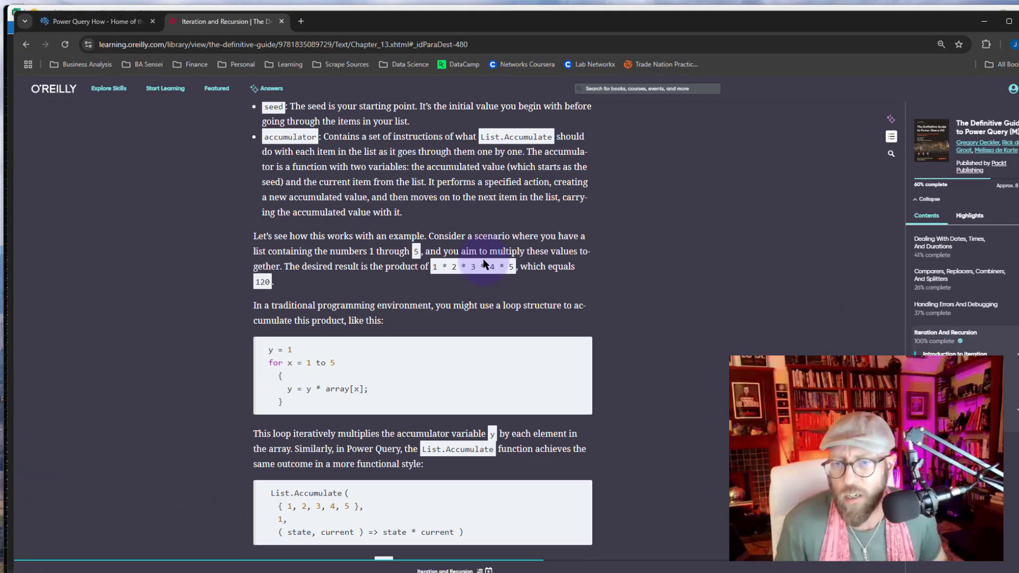
{"action": "scroll", "coordinate": [495, 257], "scroll_direction": "down", "scroll_amount": 6}
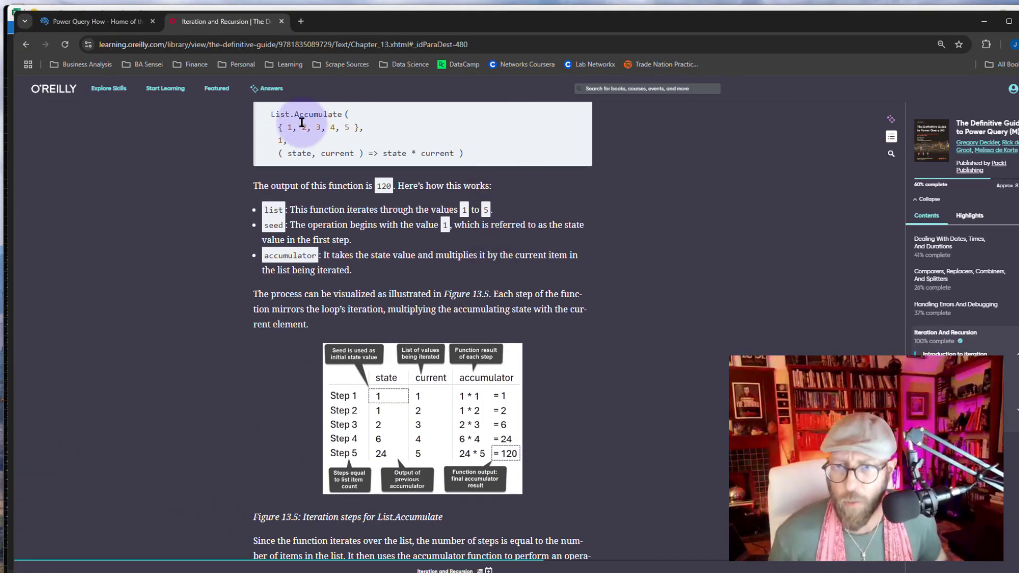
{"action": "mouse_move", "coordinate": [273, 113]}
{"action": "left_mouse_down"}
{"action": "mouse_move", "coordinate": [337, 104]}
{"action": "mouse_move", "coordinate": [291, 112]}
{"action": "left_mouse_up"}
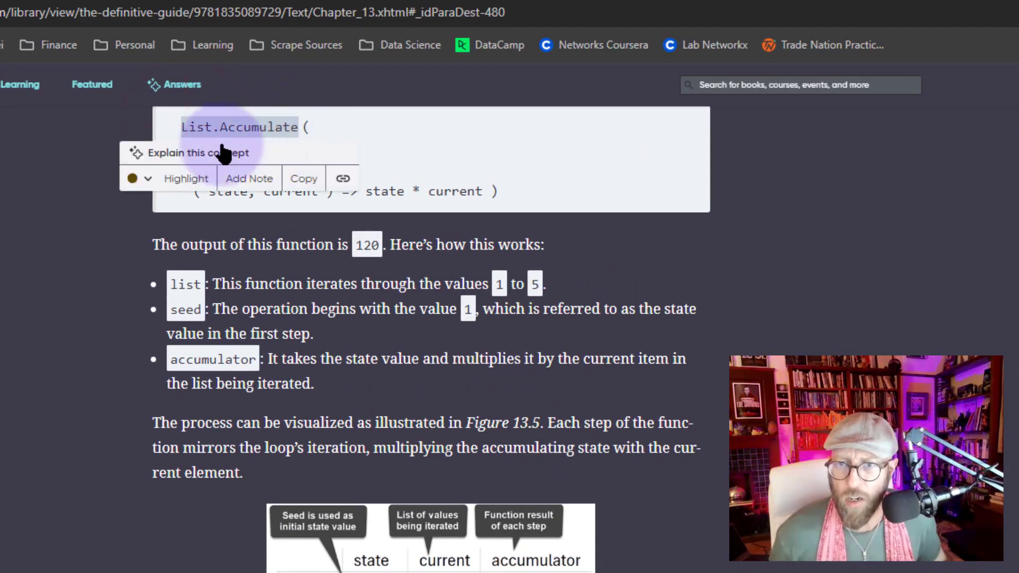
{"action": "left_click", "coordinate": [440, 133]}
{"action": "left_click_drag", "start_coordinate": [194, 149], "coordinate": [323, 147]}
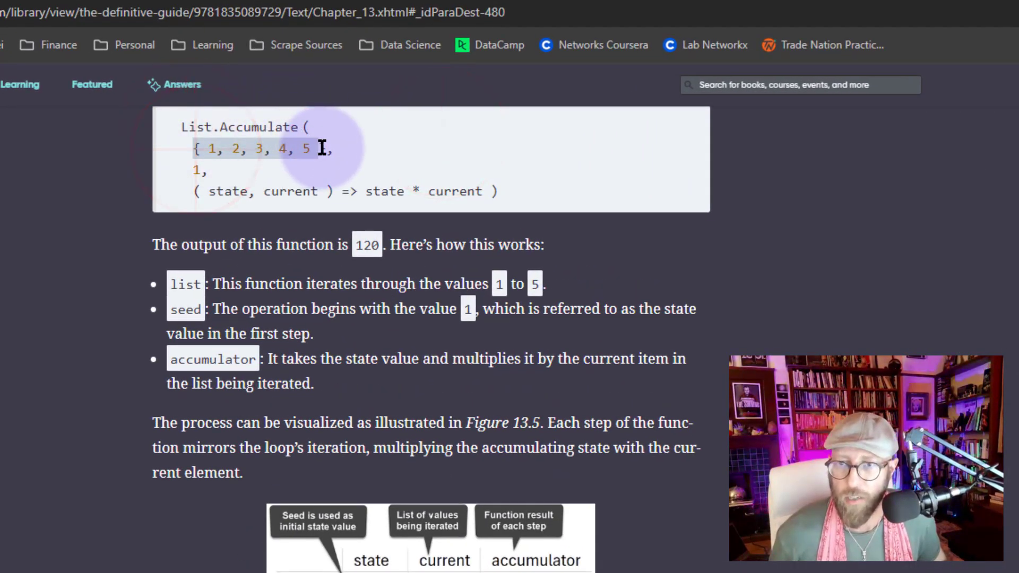
{"action": "left_click", "coordinate": [406, 146]}
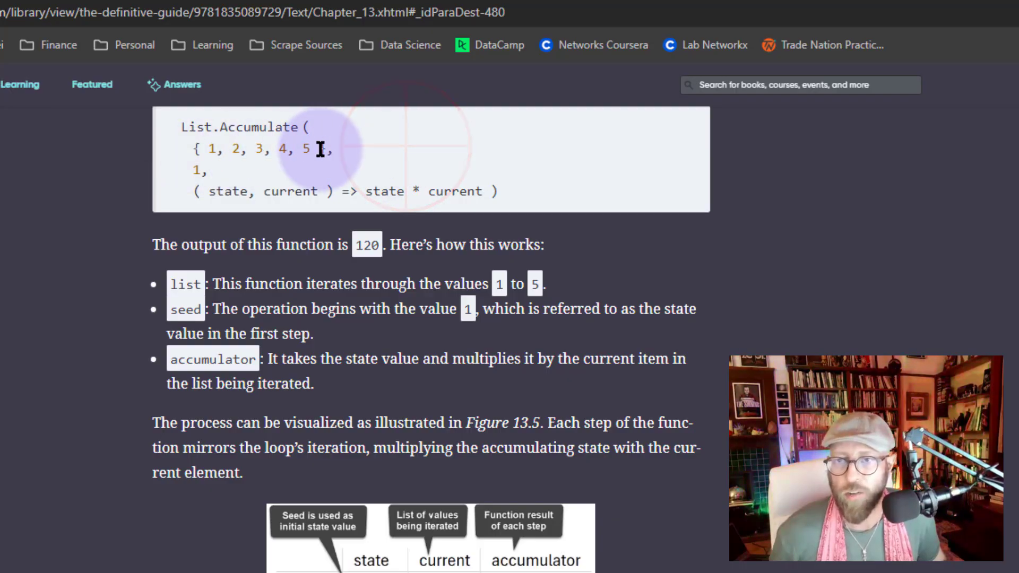
Step: Switch to Power Query to view the KeyWord column in TransactionLookups, and compare it with the browser example's list { 1, 2, 3, 4, 5 }
{"action": "key", "text": "alt+Tab"}
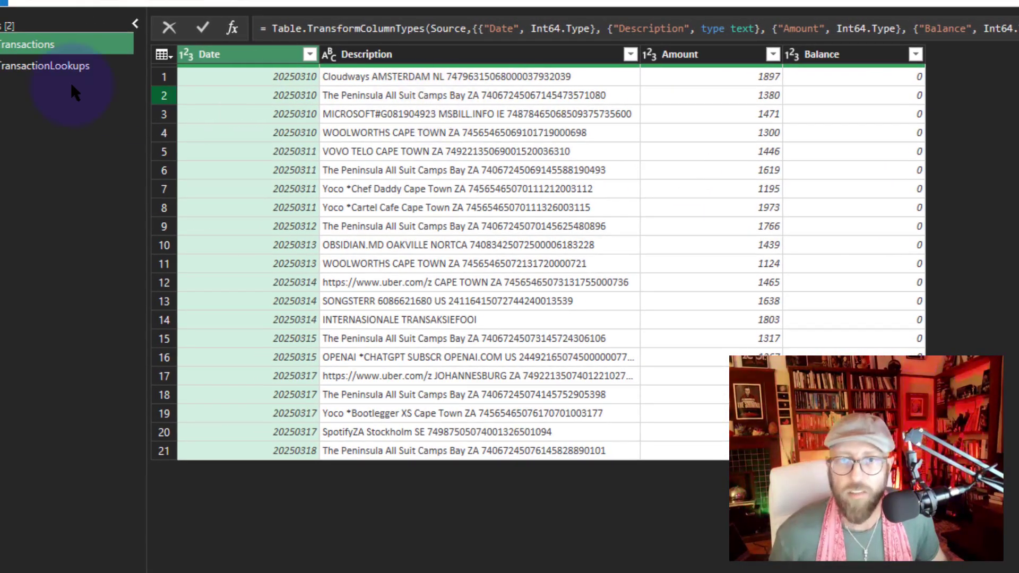
{"action": "left_click", "coordinate": [63, 66]}
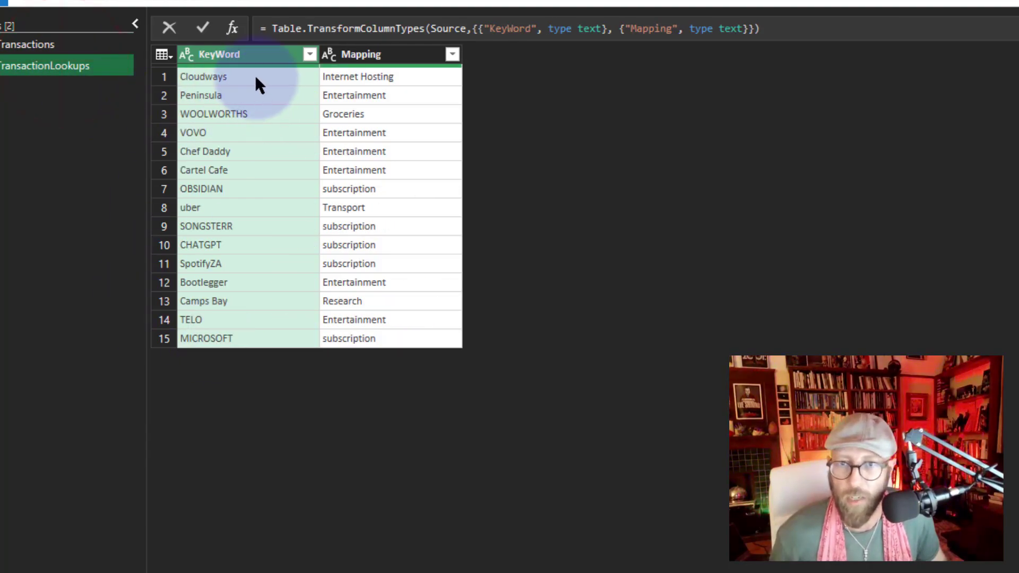
{"action": "key", "text": "alt+Tab"}
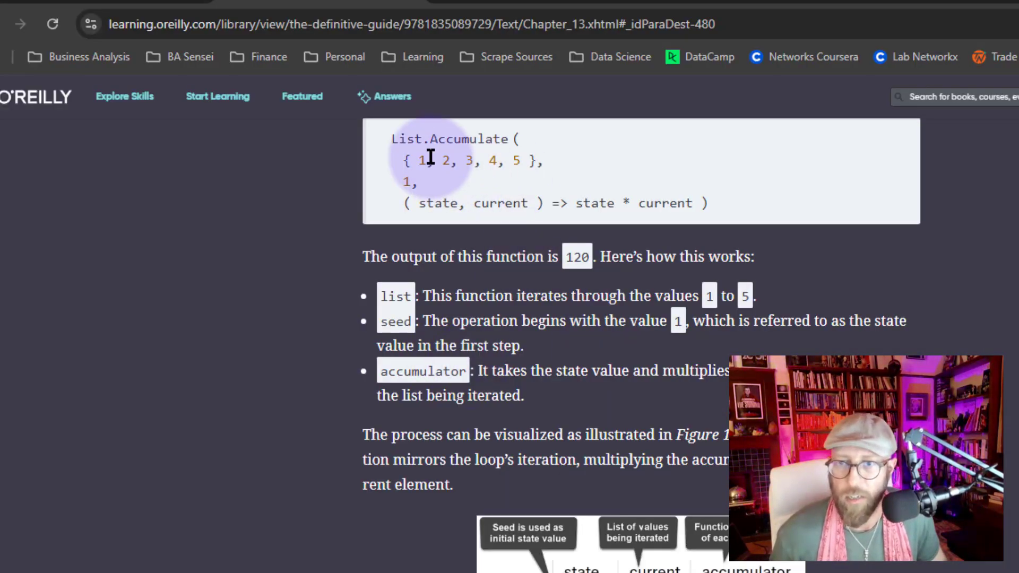
{"action": "left_click_drag", "start_coordinate": [405, 159], "coordinate": [603, 161]}
{"action": "left_click", "coordinate": [603, 160]}
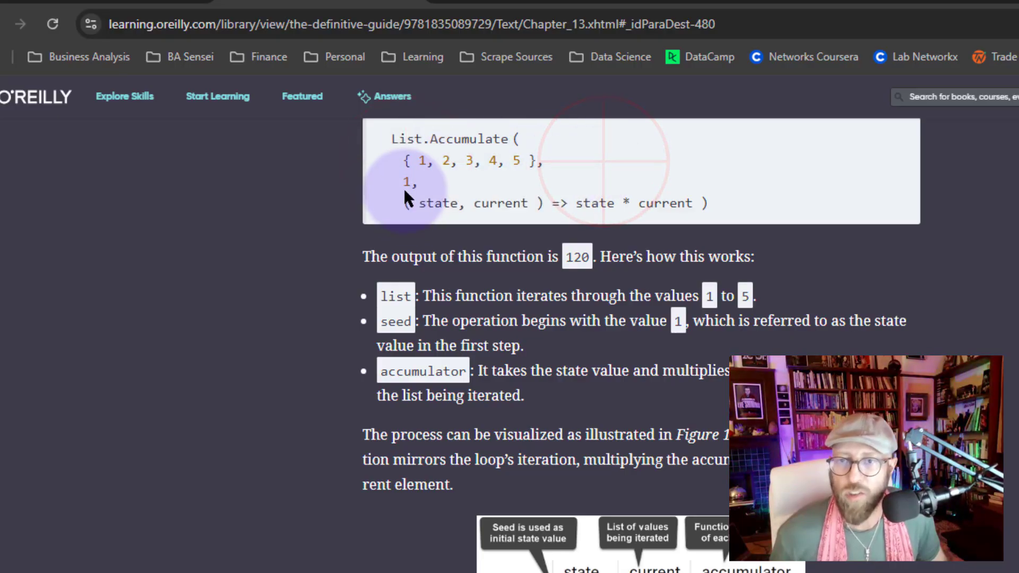
Step: Examine the seed value, the state and current parameters, and the state * current expression in the List.Accumulate example
{"action": "left_click_drag", "start_coordinate": [412, 184], "coordinate": [405, 183]}
{"action": "left_click", "coordinate": [541, 162]}
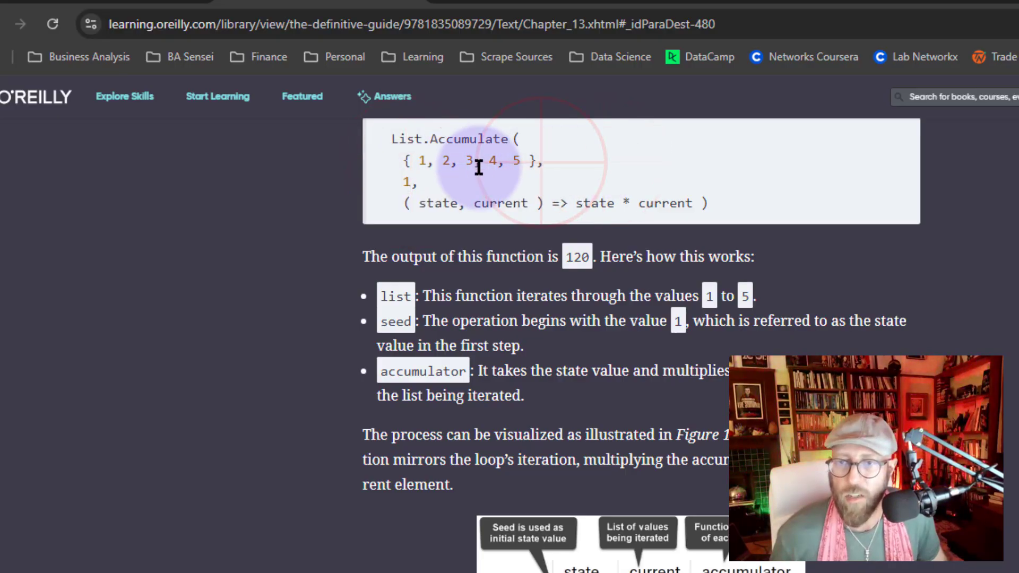
{"action": "left_click_drag", "start_coordinate": [409, 184], "coordinate": [412, 182]}
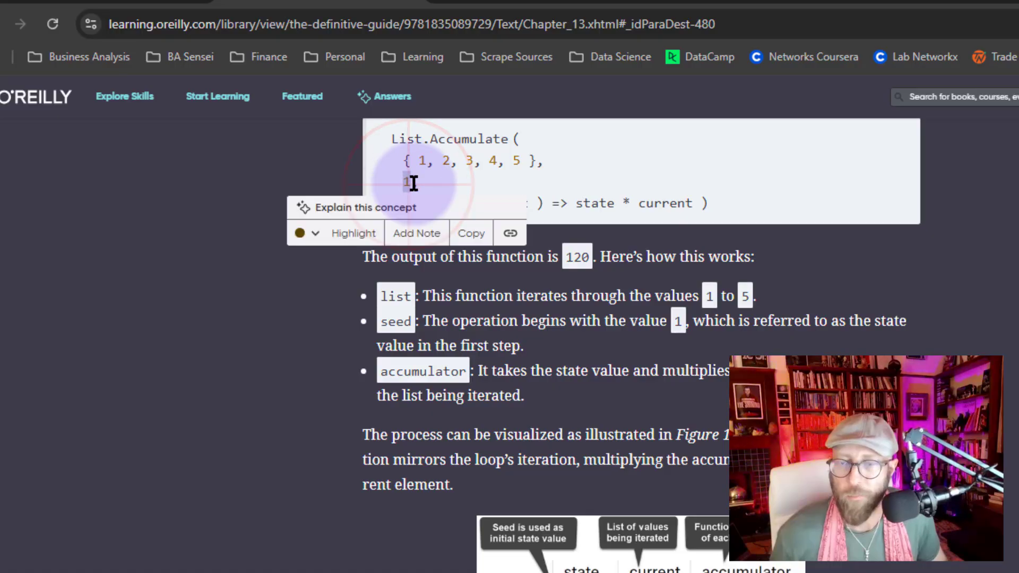
{"action": "left_click", "coordinate": [632, 170]}
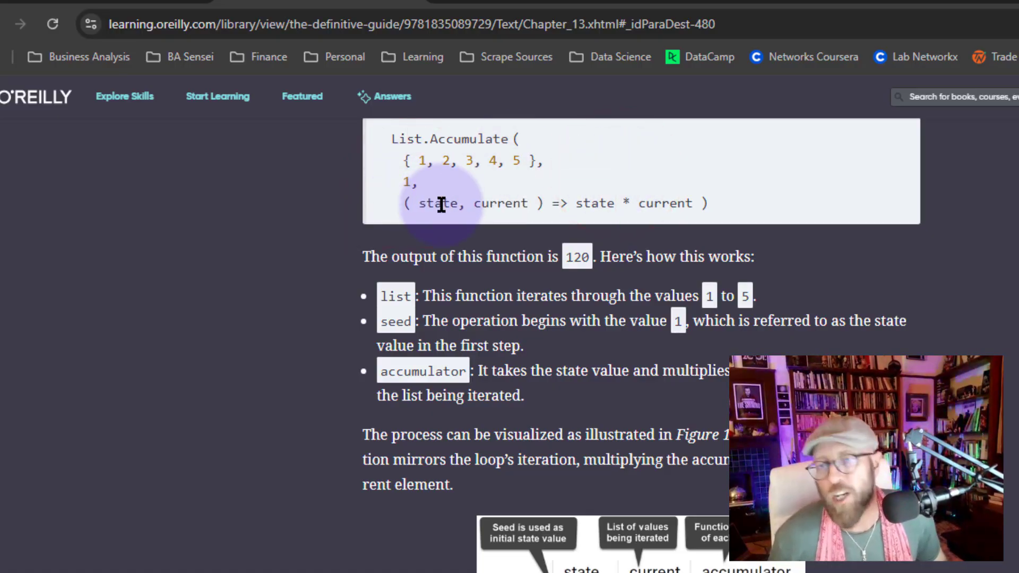
{"action": "double_click", "coordinate": [512, 204]}
{"action": "left_click", "coordinate": [614, 148]}
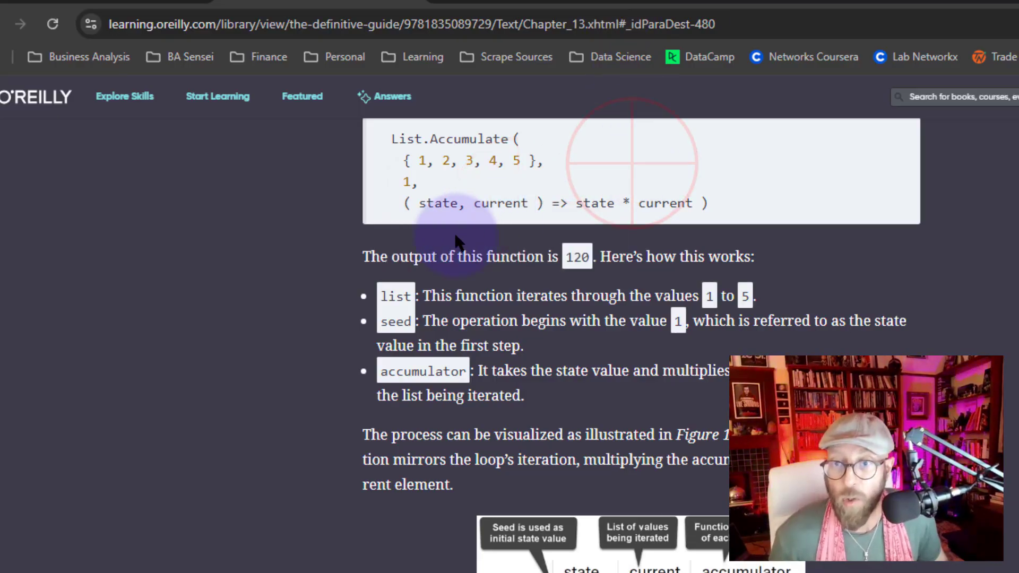
{"action": "left_click_drag", "start_coordinate": [404, 203], "coordinate": [571, 203]}
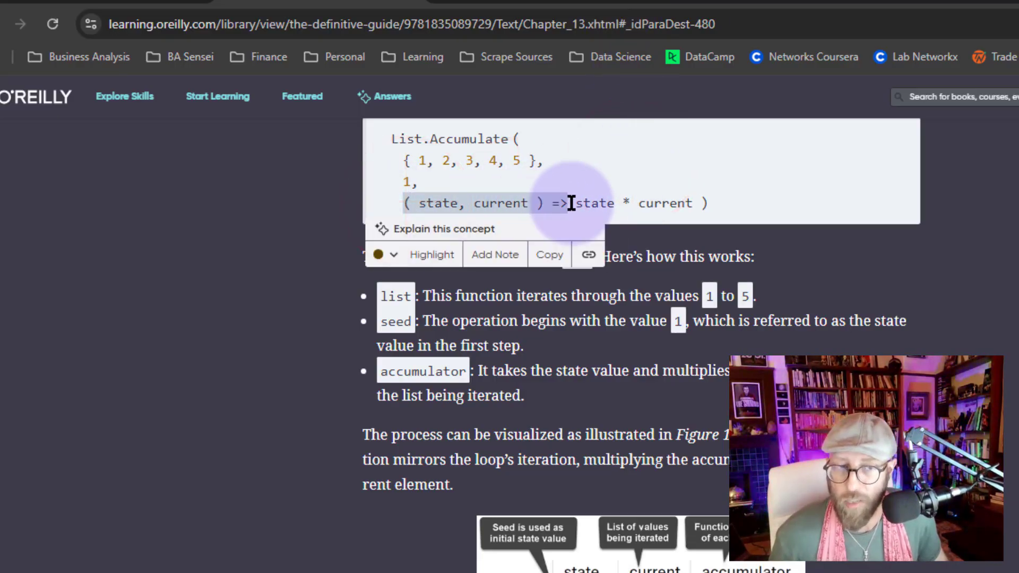
{"action": "left_click", "coordinate": [619, 162]}
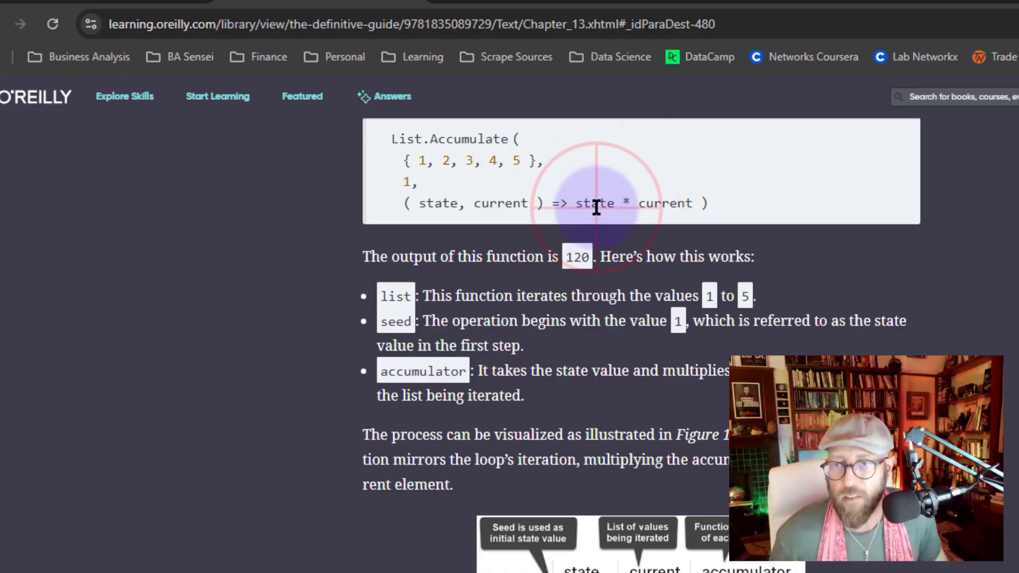
{"action": "double_click", "coordinate": [666, 203]}
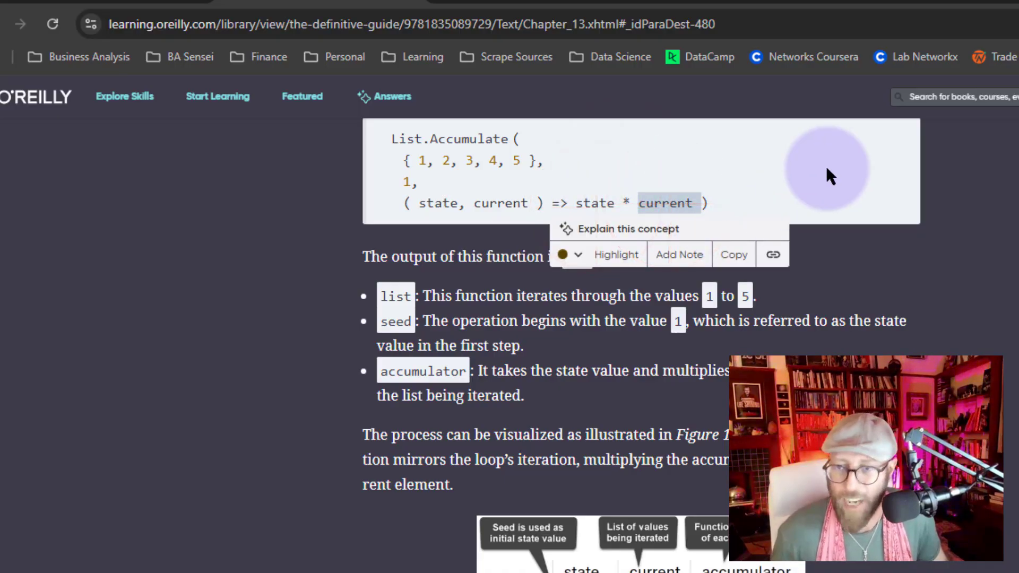
{"action": "double_click", "coordinate": [682, 204]}
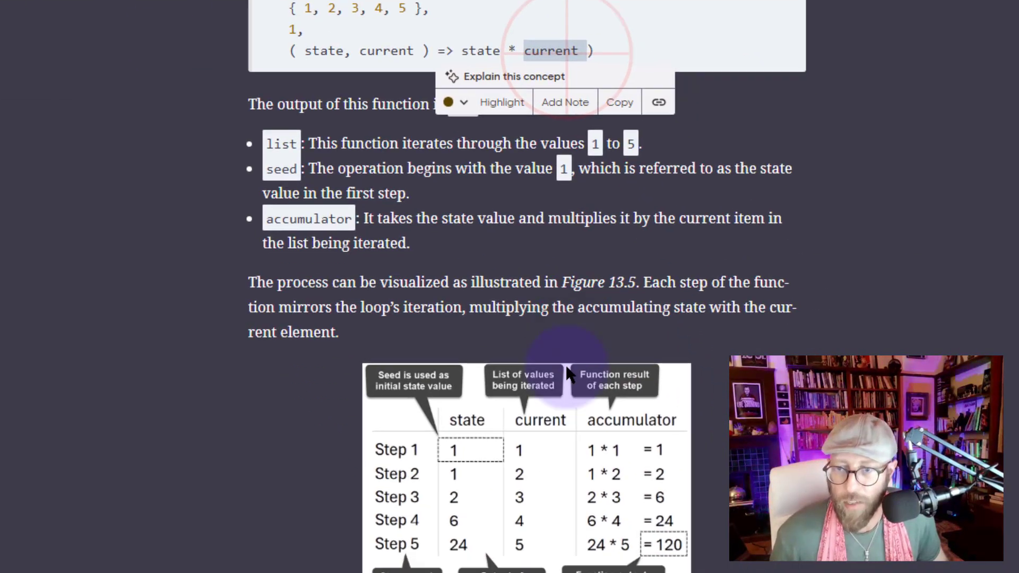
{"action": "left_click", "coordinate": [291, 86]}
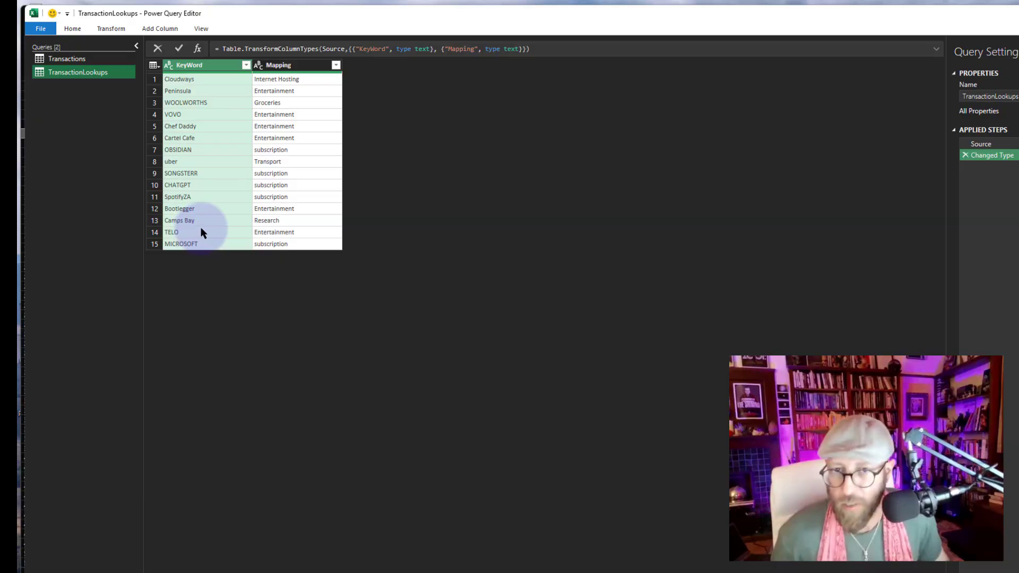
Step: Start a custom column in the Transactions query and lay out an empty let … in structure as its formula
{"action": "left_click", "coordinate": [88, 60]}
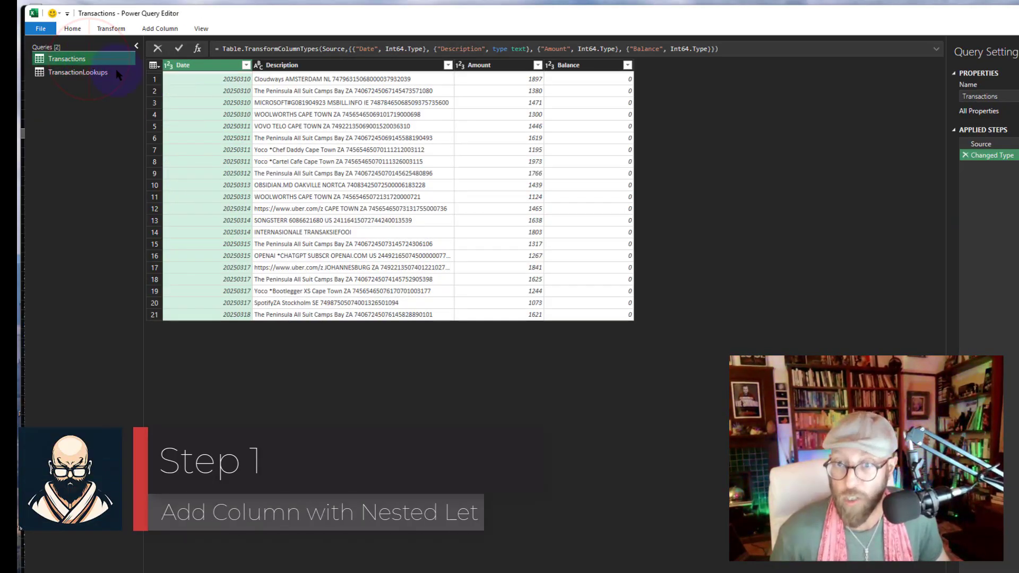
{"action": "left_click", "coordinate": [155, 27]}
{"action": "left_click", "coordinate": [81, 59]}
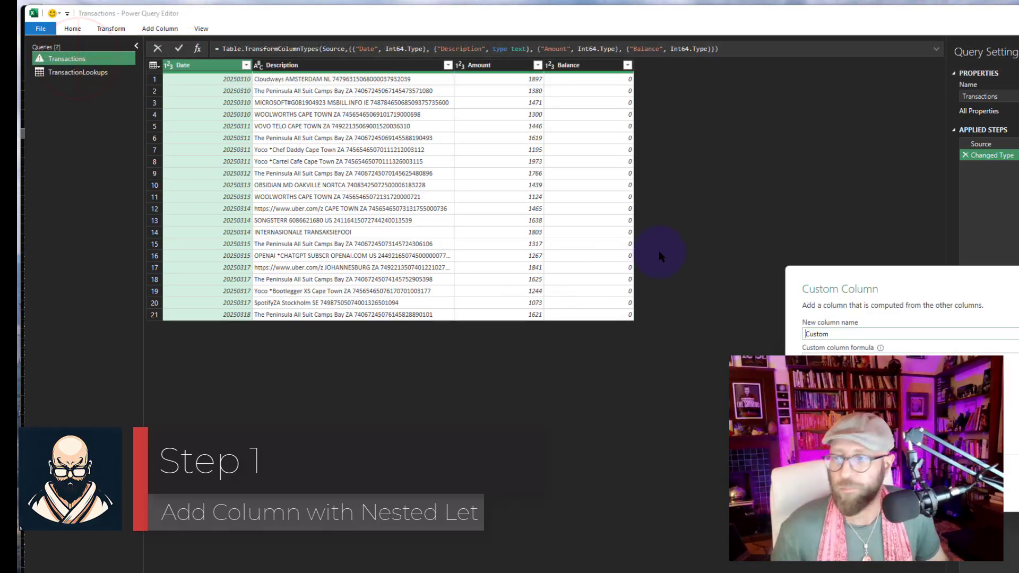
{"action": "left_click_drag", "start_coordinate": [861, 272], "coordinate": [391, 140]}
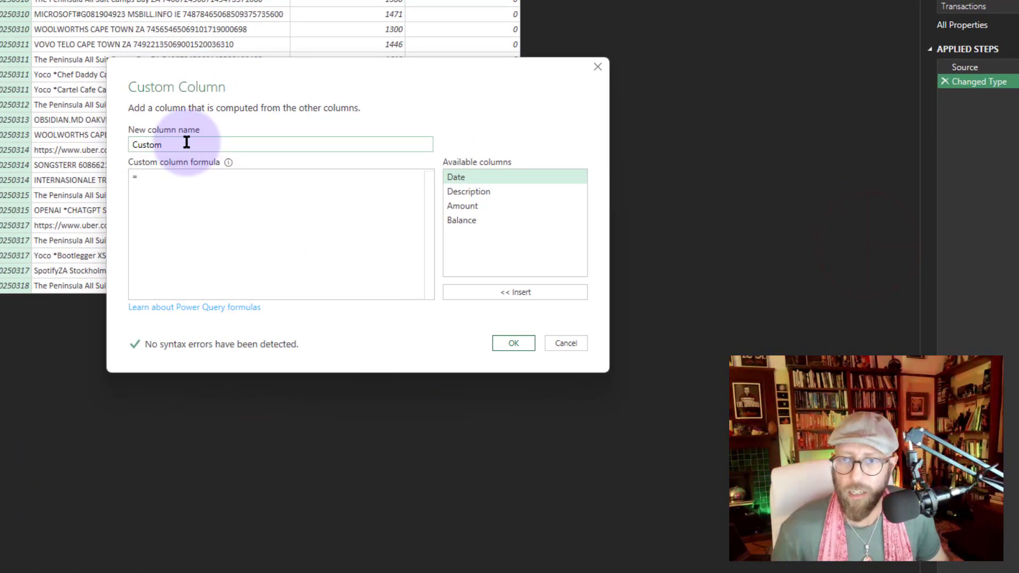
{"action": "left_click", "coordinate": [167, 177]}
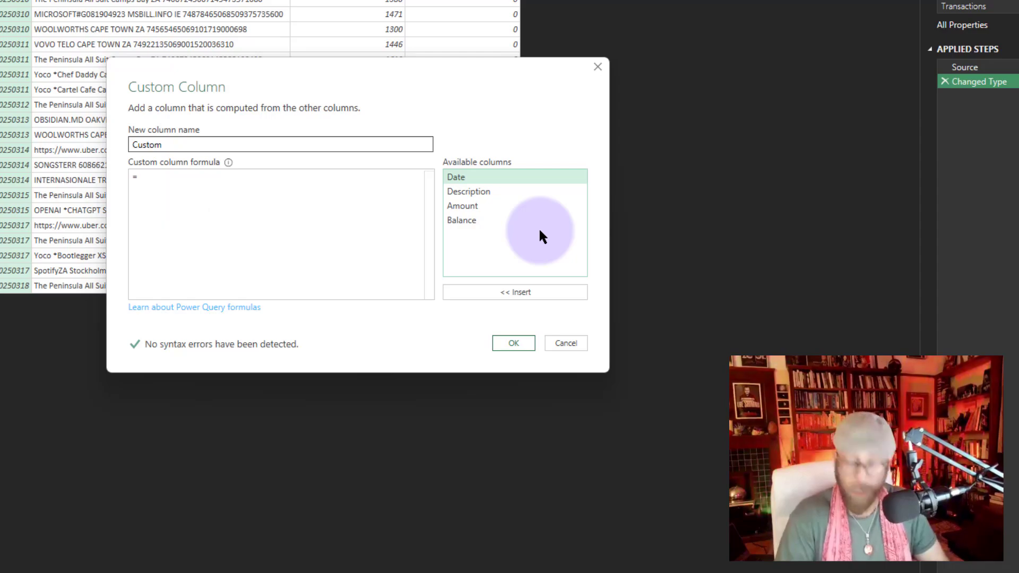
{"action": "type", "text": "let"}
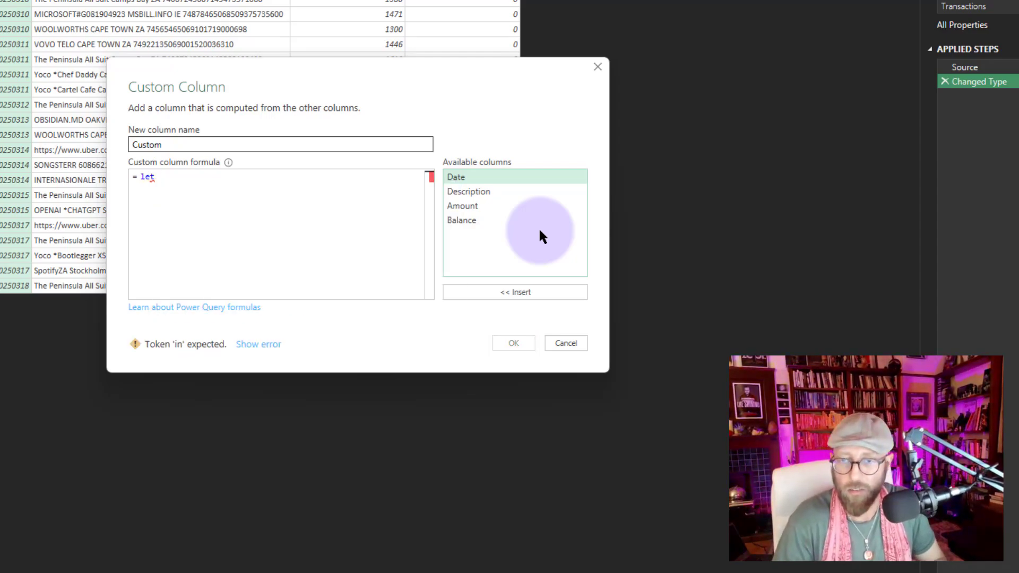
{"action": "key", "text": "Return"}
{"action": "key", "text": "Return"}
{"action": "type", "text": "in"}
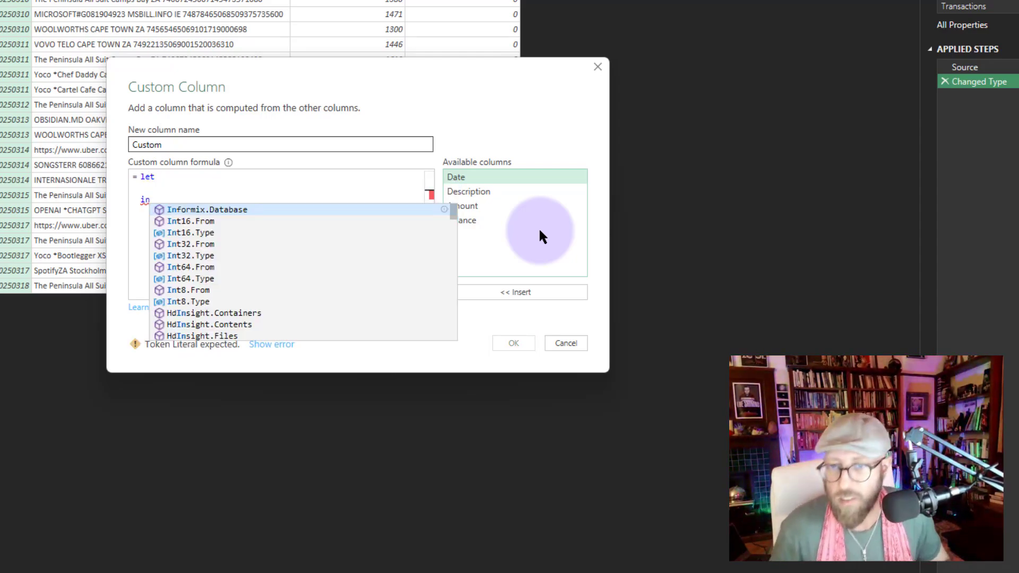
{"action": "left_click", "coordinate": [241, 182]}
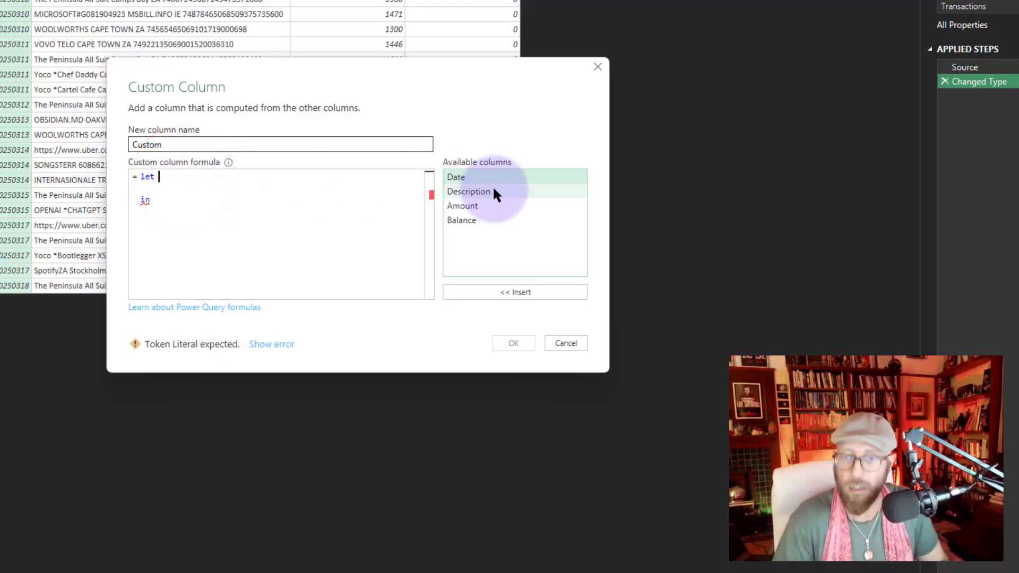
{"action": "key", "text": "Return"}
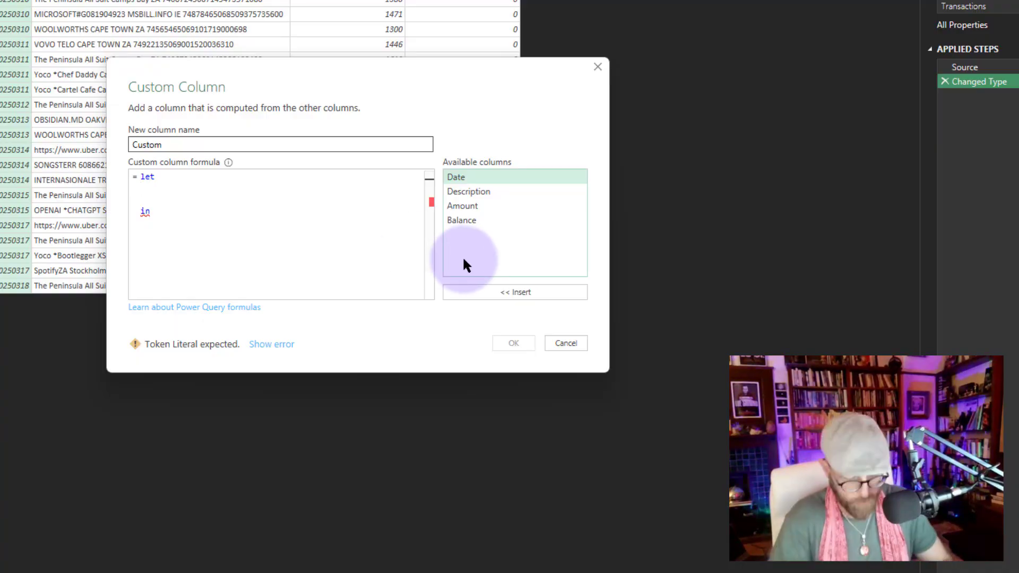
Step: Define the variable LookupCount inside the let block as Table.RowCount(TransactionLookups)
{"action": "type", "text": "LookupCo"}
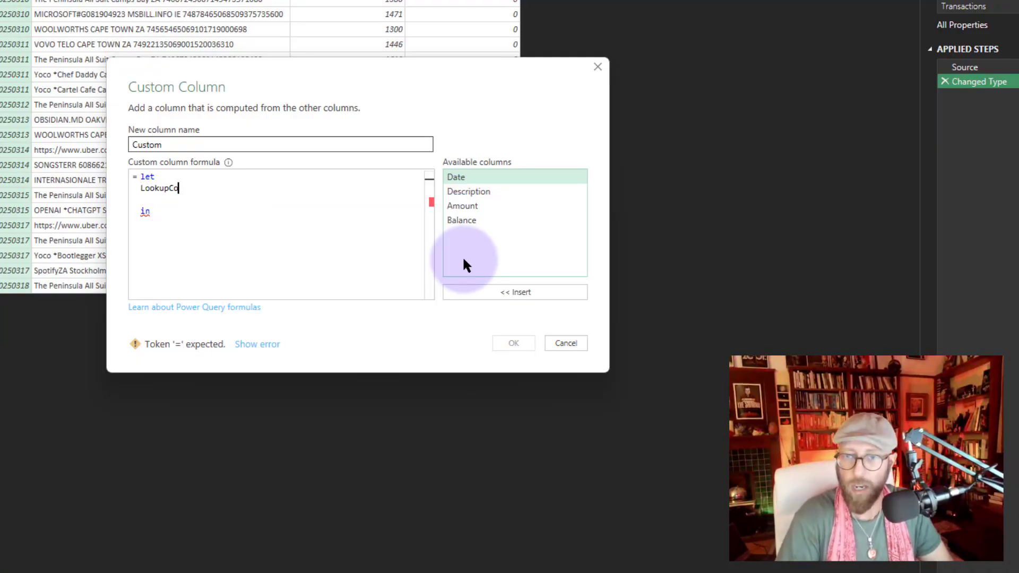
{"action": "type", "text": "unt ="}
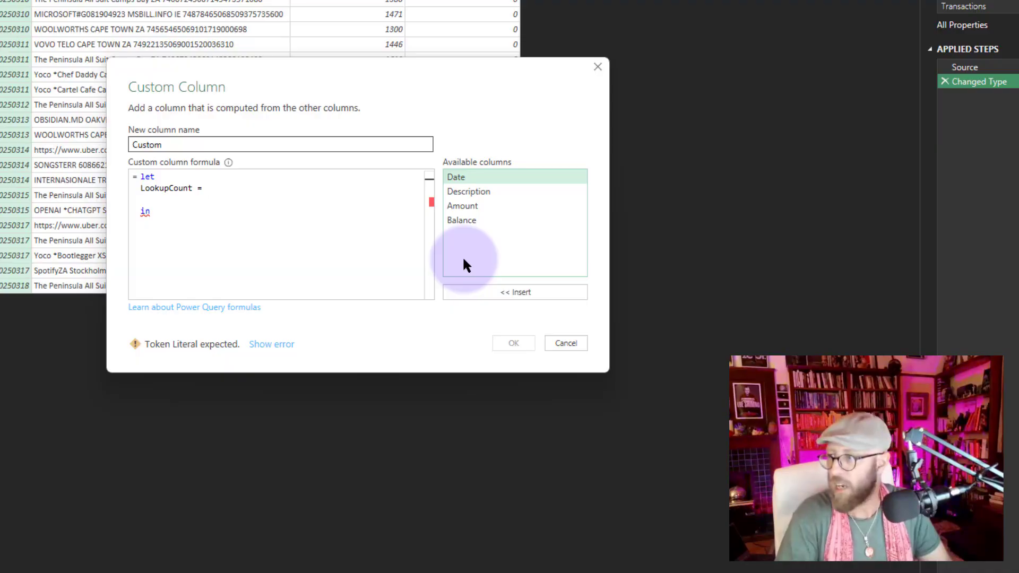
{"action": "type", "text": " table.RowCount"}
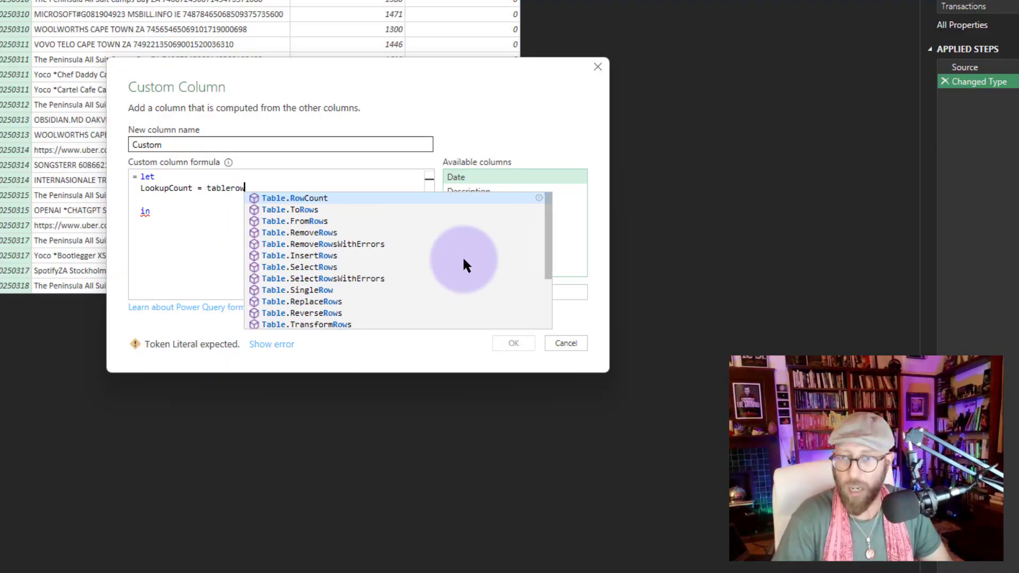
{"action": "type", "text": "("}
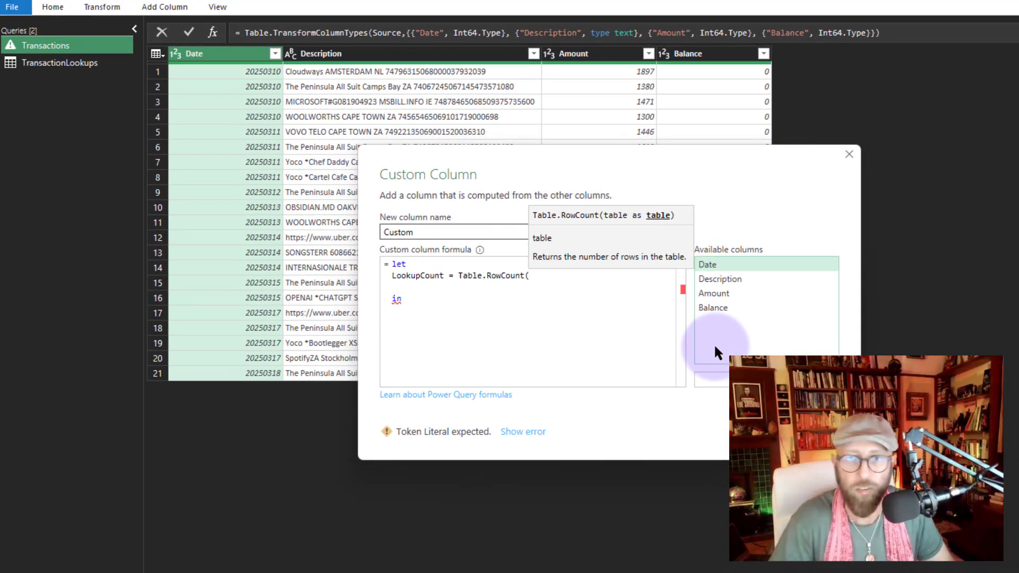
{"action": "type", "text": "Trans"}
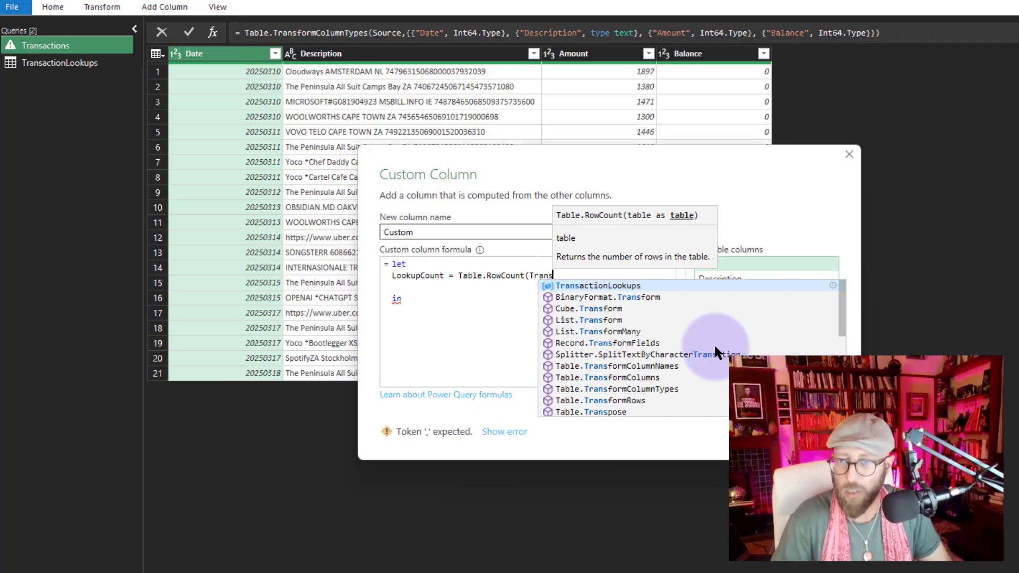
{"action": "type", "text": "actionLookups)"}
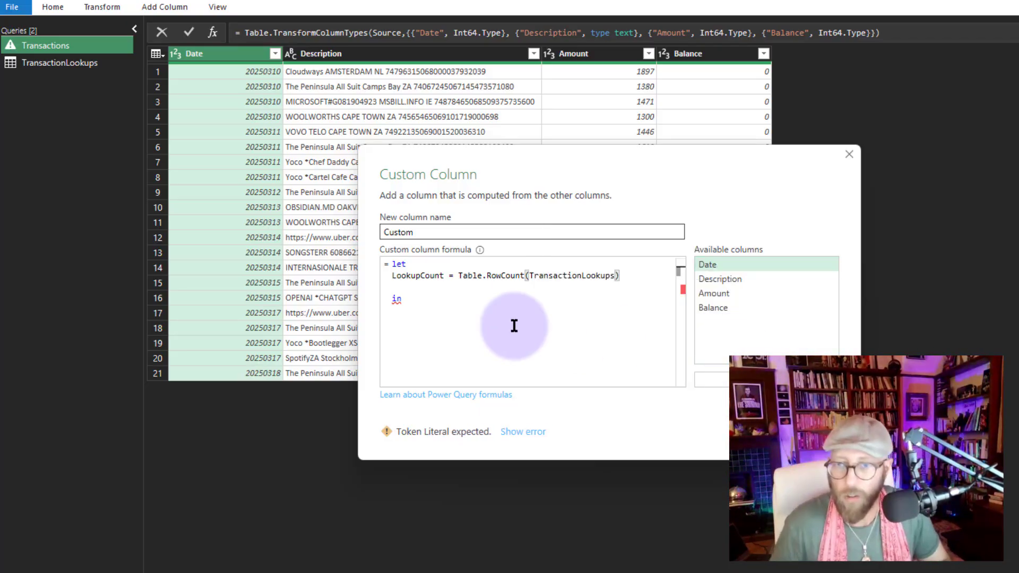
Step: Return LookupCount after in, create the Custom column, and compare its value with the row numbering in TransactionLookups
{"action": "double_click", "coordinate": [428, 276]}
{"action": "left_click", "coordinate": [453, 299]}
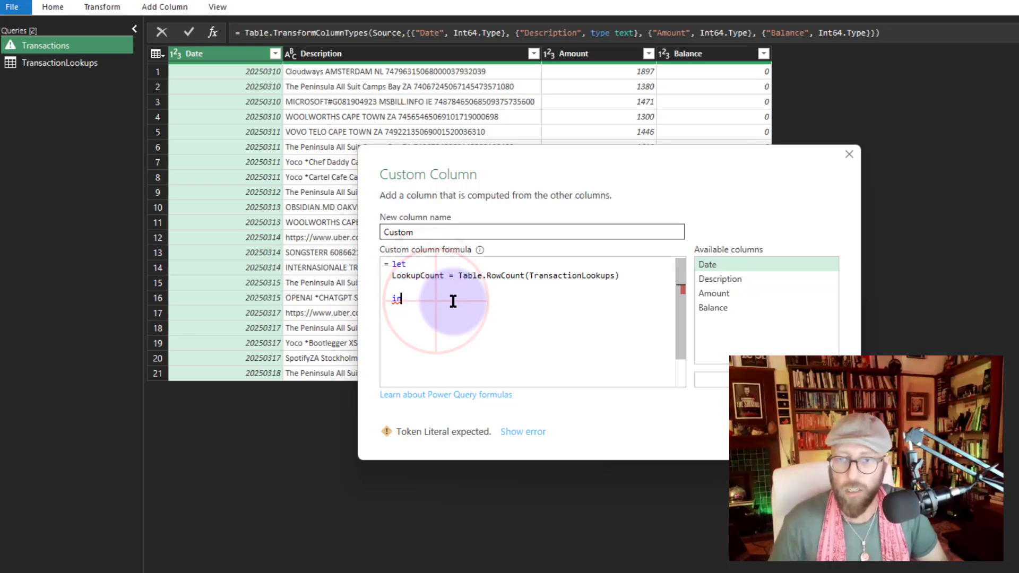
{"action": "key", "text": "Return"}
{"action": "type", "text": "LookupCount"}
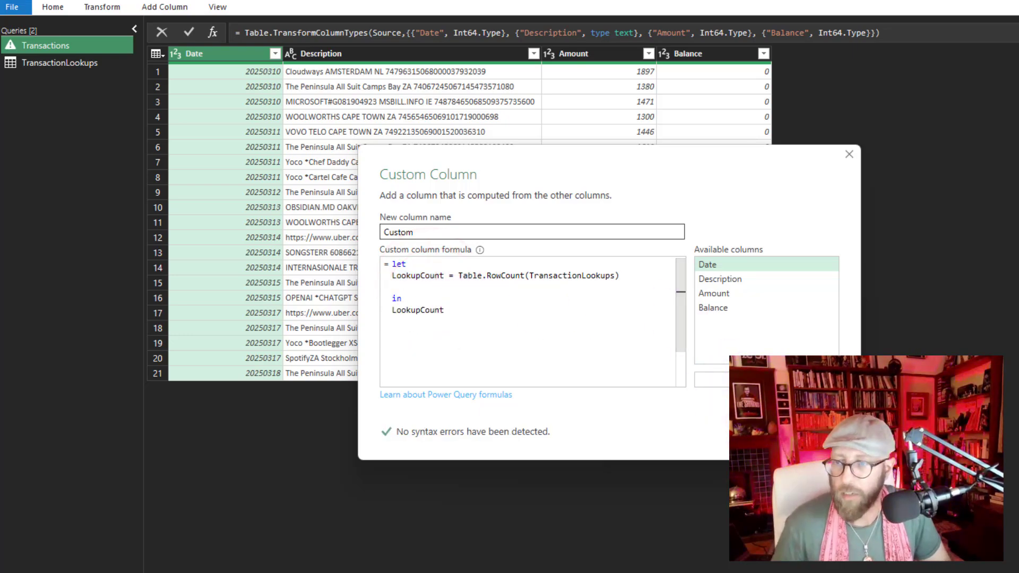
{"action": "left_click", "coordinate": [775, 443]}
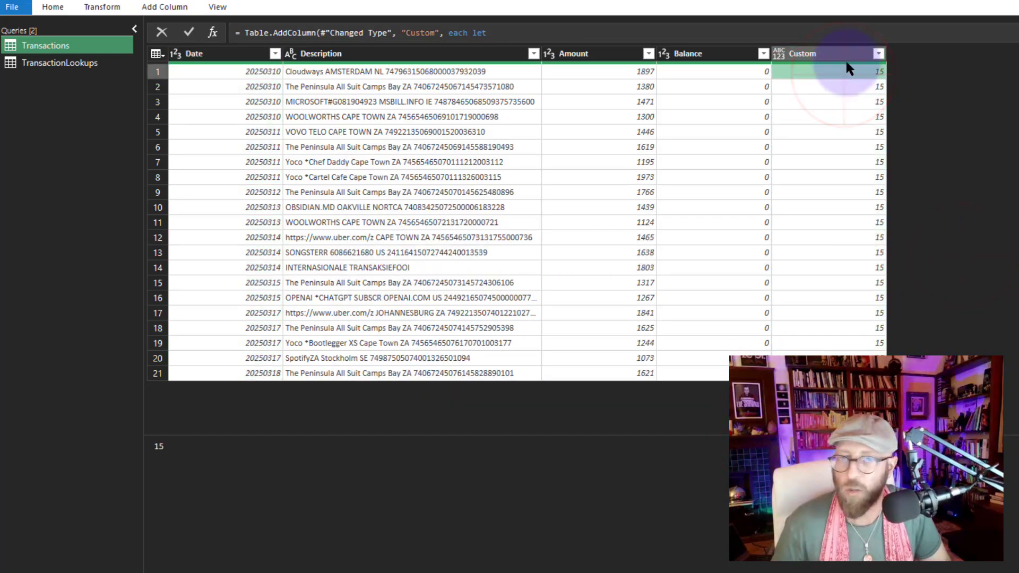
{"action": "left_click", "coordinate": [61, 63]}
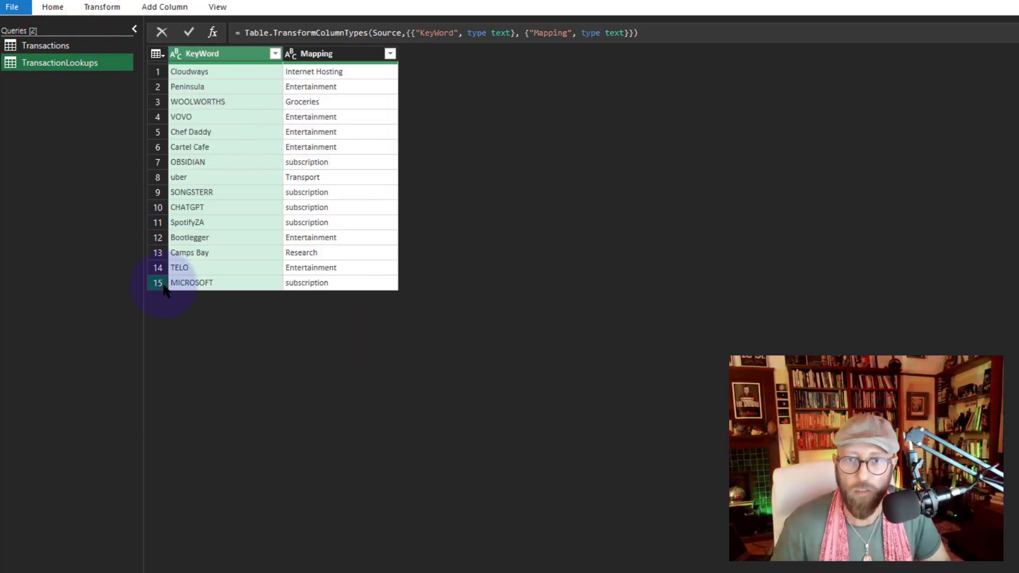
{"action": "left_click", "coordinate": [65, 45]}
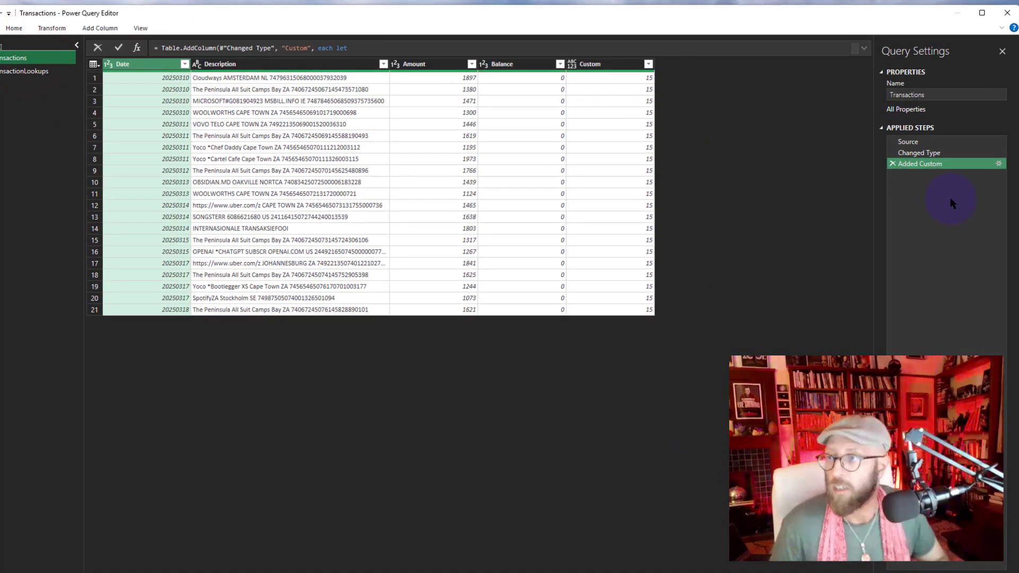
Step: Edit the Added Custom step's formula to start a second let variable named LookupNumberSeq beneath LookupCount
{"action": "left_click", "coordinate": [999, 164]}
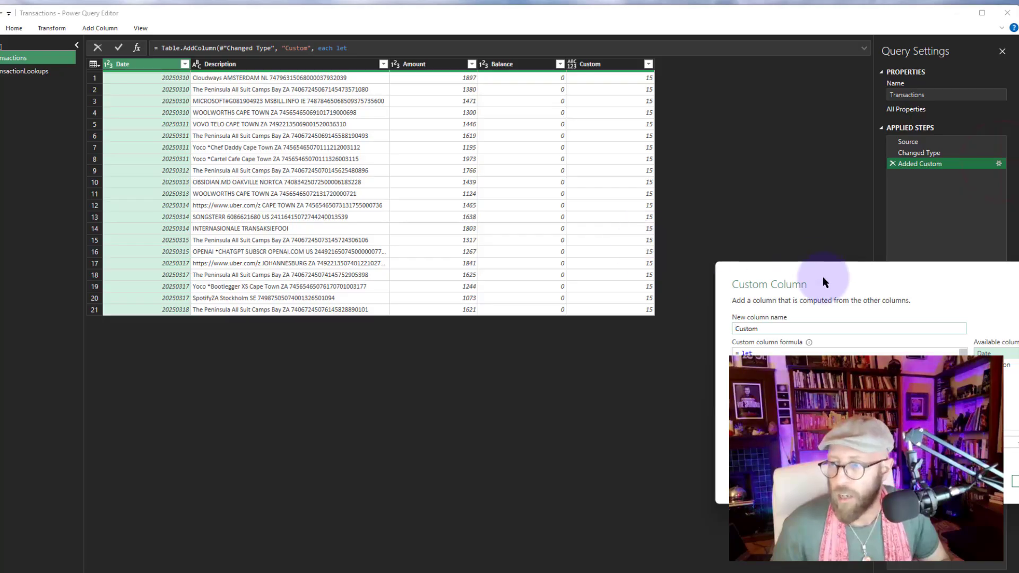
{"action": "left_click_drag", "start_coordinate": [824, 273], "coordinate": [192, 134]}
{"action": "left_click", "coordinate": [293, 216]}
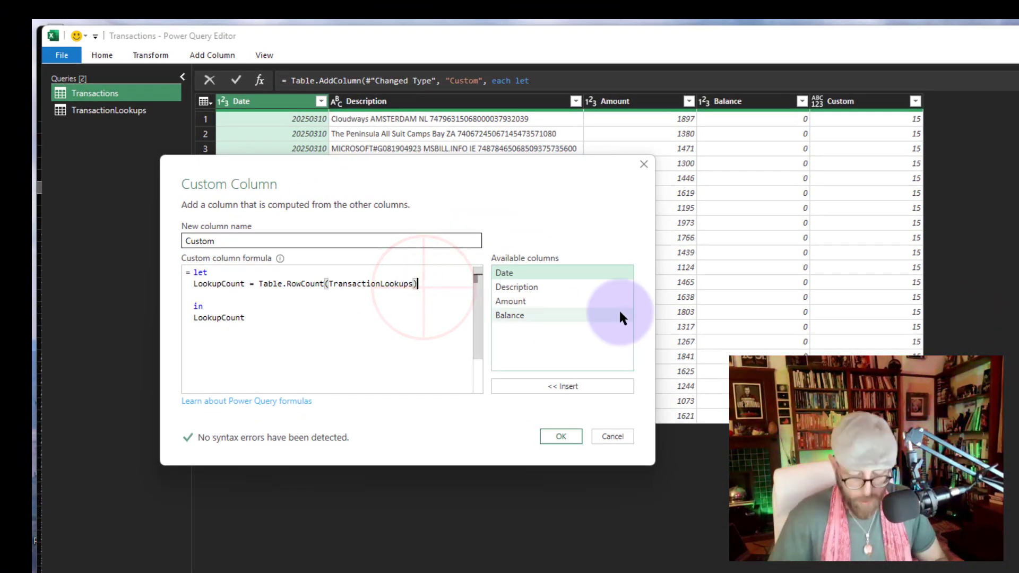
{"action": "type", "text": ","}
{"action": "key", "text": "Return"}
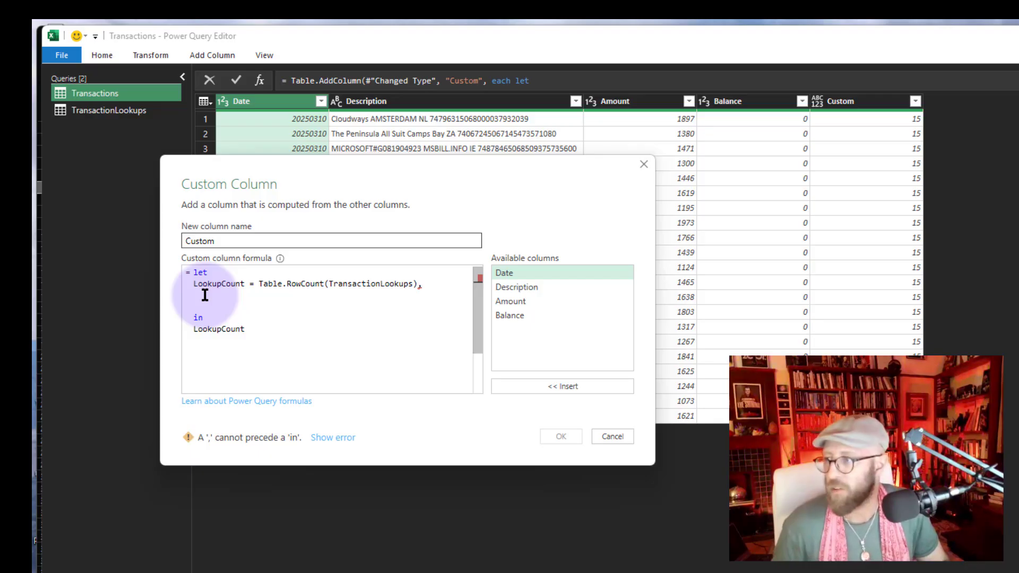
{"action": "type", "text": "Lookup"}
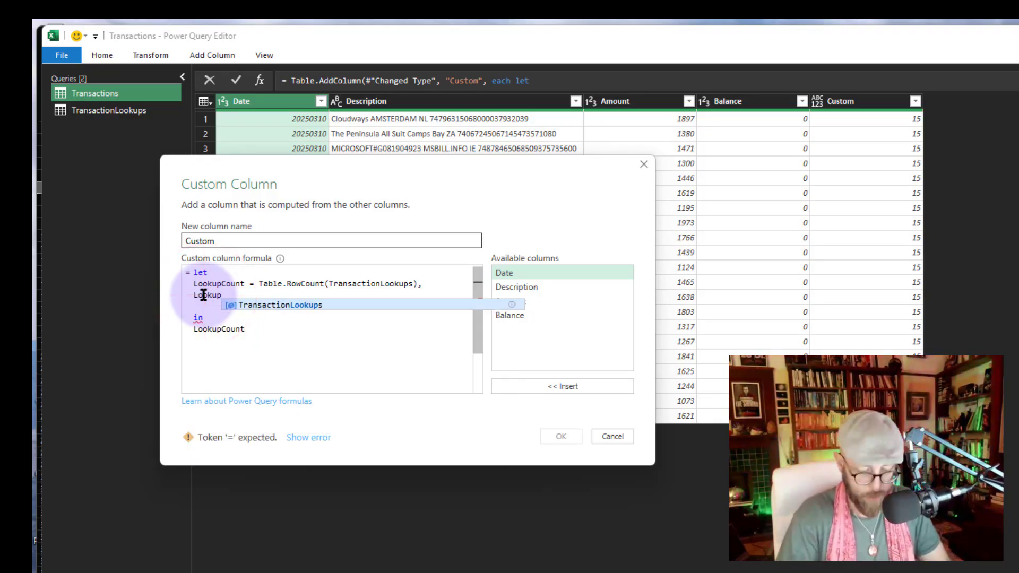
{"action": "type", "text": "NumberS"}
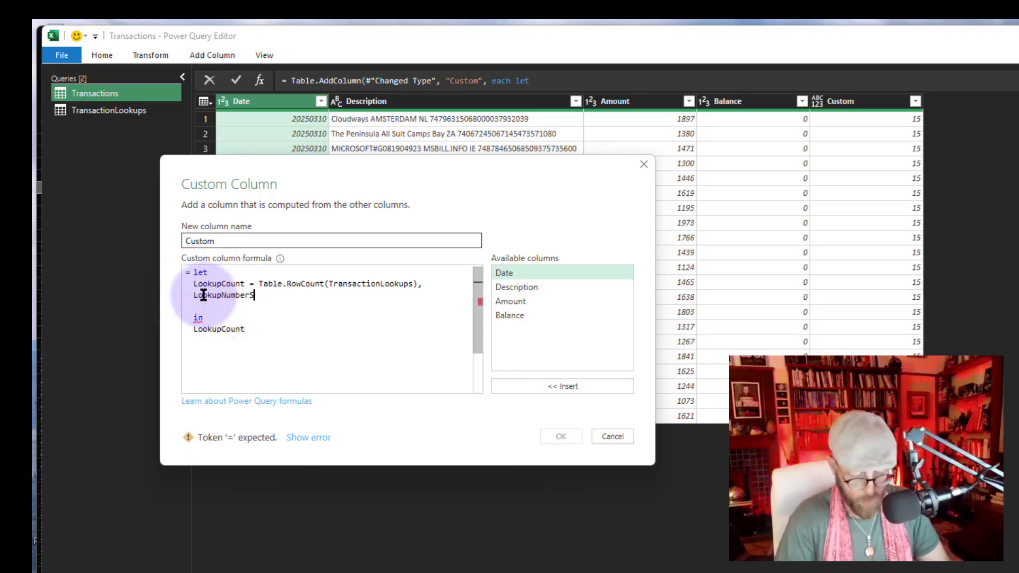
{"action": "type", "text": "equ"}
{"action": "key", "text": "BackSpace"}
{"action": "type", "text": "= "}
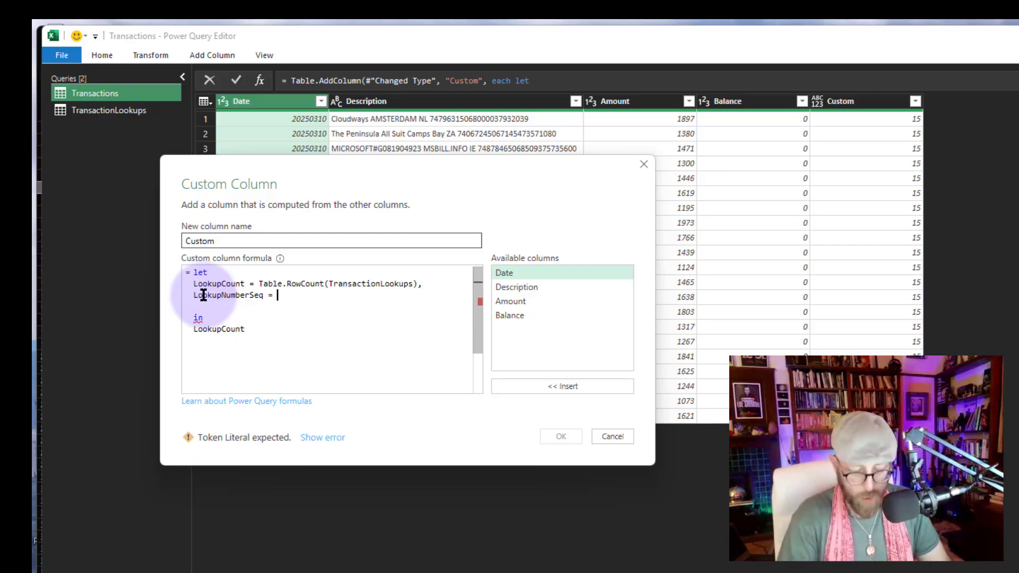
Step: Define LookupNumberSeq as List.Numbers(0,LookupCount) to build a zero-based sequence of lookup positions
{"action": "type", "text": "List.Numbers"}
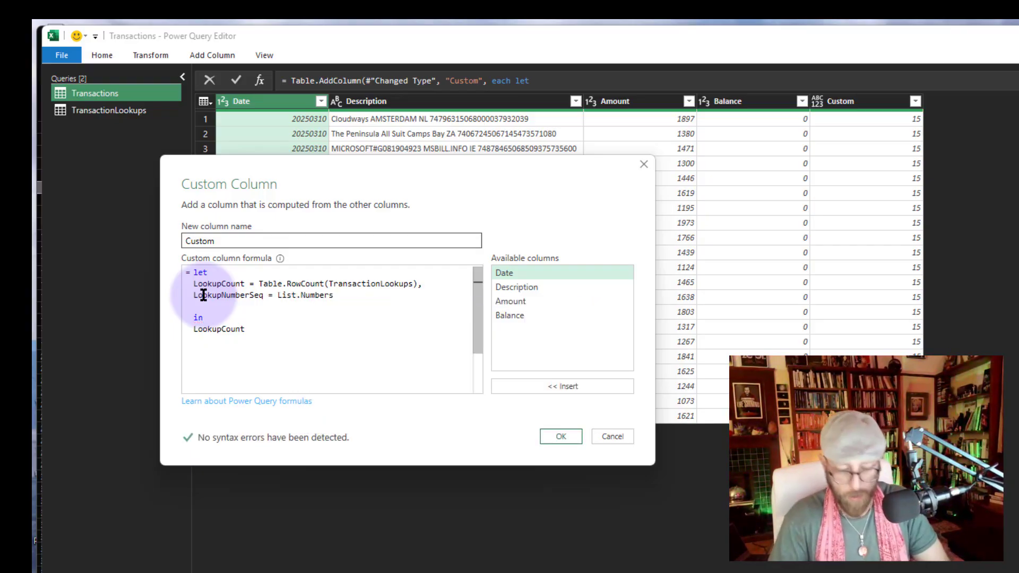
{"action": "type", "text": "(0"}
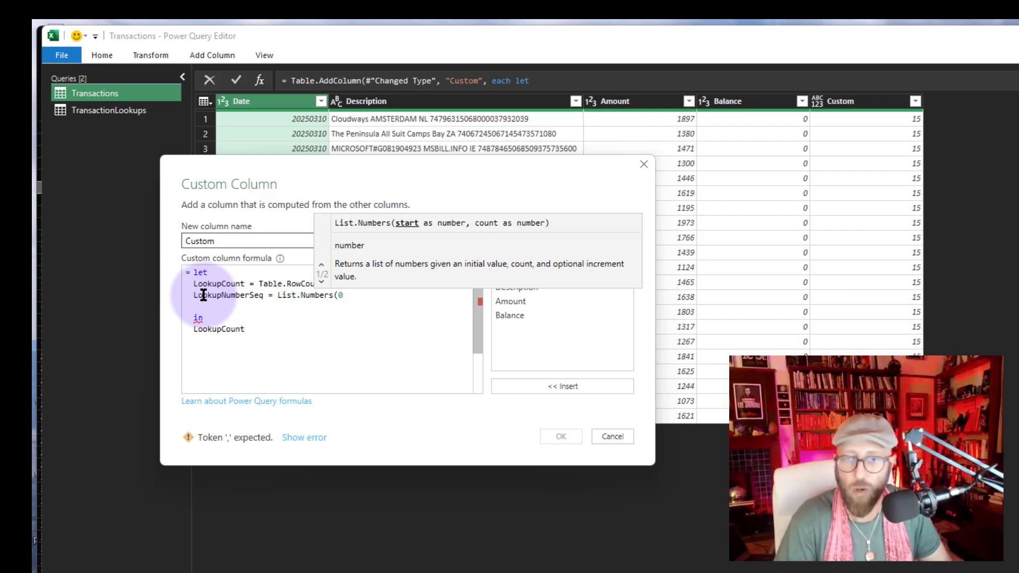
{"action": "type", "text": ","}
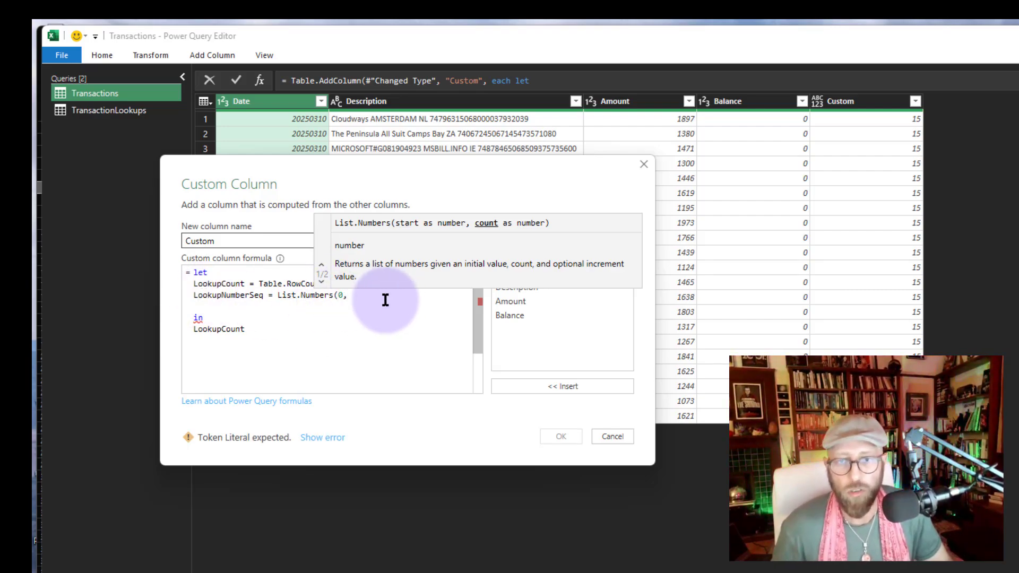
{"action": "type", "text": "LookupCount)"}
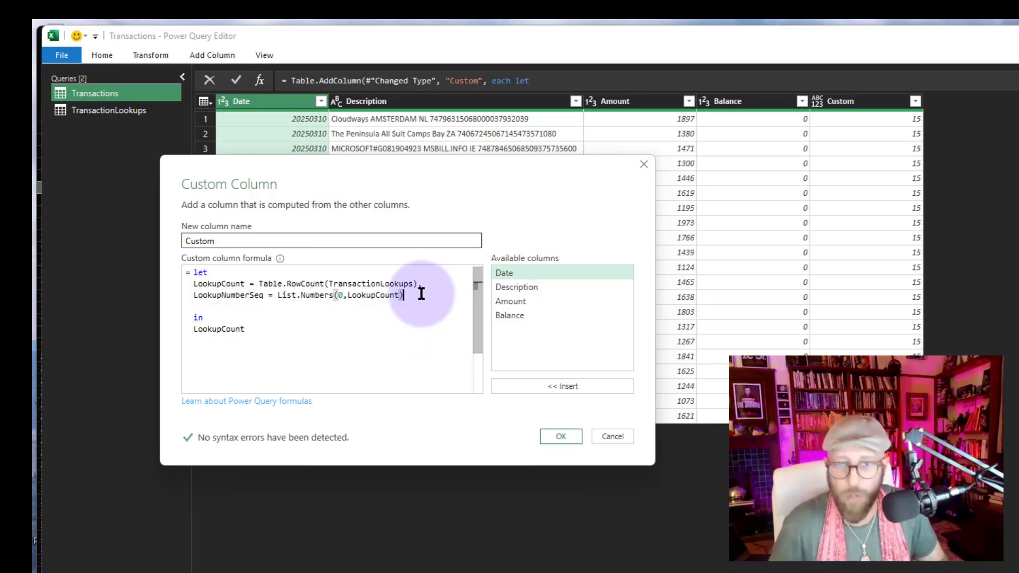
Step: Replace the returned LookupCount with LookupNumberSeq, apply the formula, and preview the list in the Custom column's first row
{"action": "double_click", "coordinate": [240, 295]}
{"action": "key", "text": "ctrl+c"}
{"action": "double_click", "coordinate": [220, 329]}
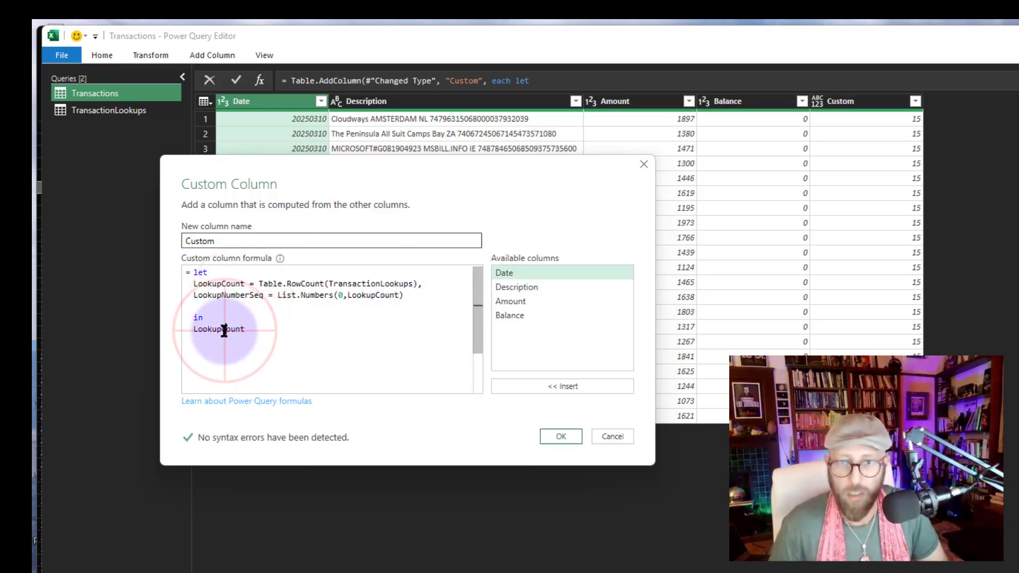
{"action": "key", "text": "ctrl+v"}
{"action": "left_click", "coordinate": [557, 435]}
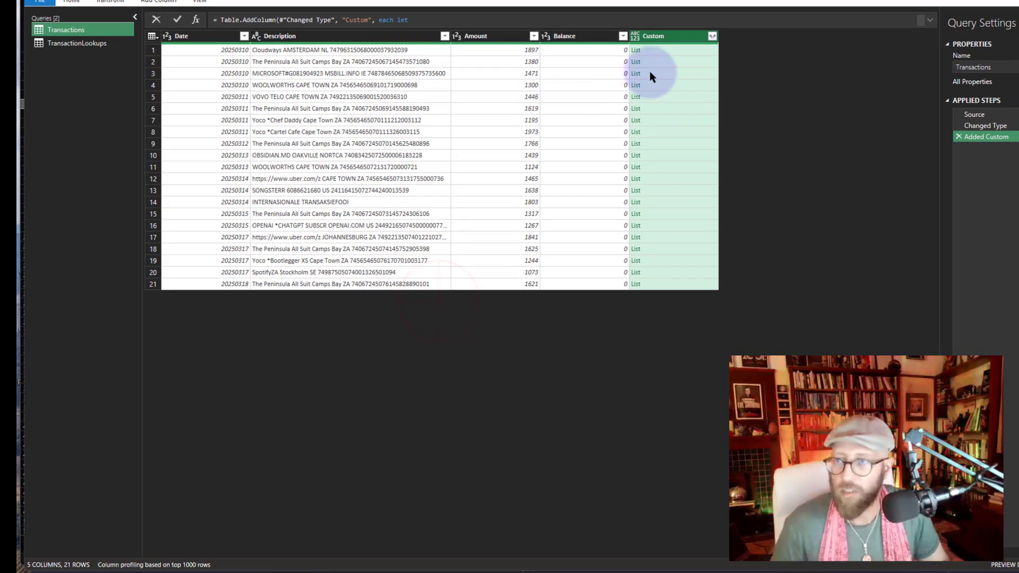
{"action": "left_click", "coordinate": [688, 60]}
{"action": "left_click_drag", "start_coordinate": [348, 331], "coordinate": [343, 304]}
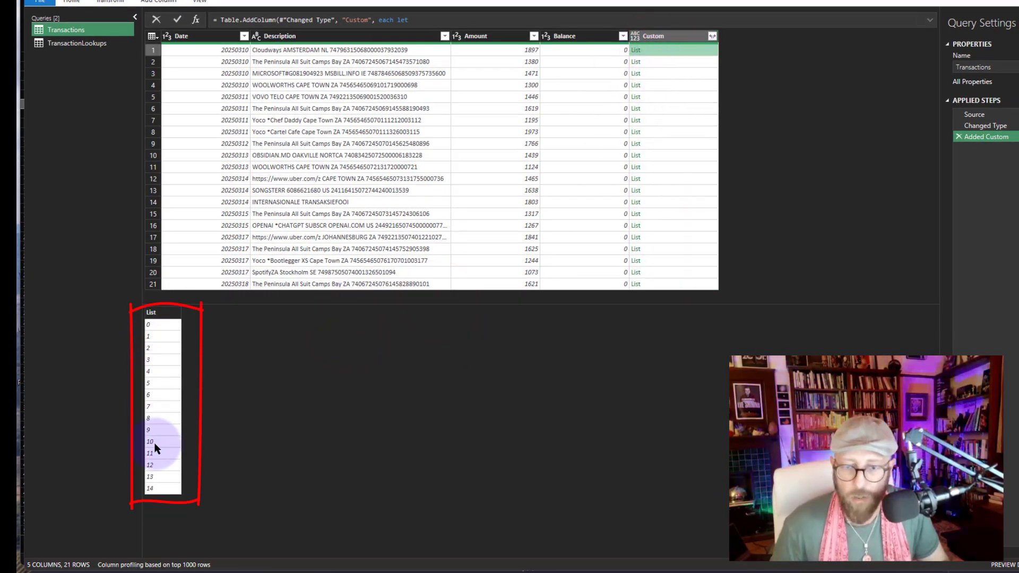
Step: Examine the KeyWord values in TransactionLookups one by one, from the first row down, as the positions the number sequence indexes
{"action": "left_click", "coordinate": [89, 47]}
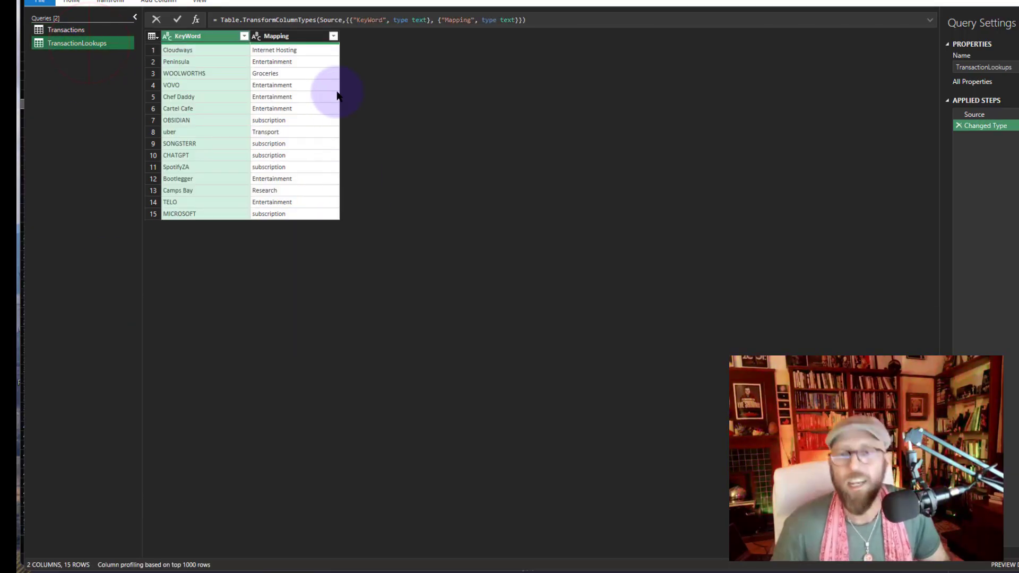
{"action": "left_click", "coordinate": [169, 50]}
{"action": "left_click", "coordinate": [223, 62]}
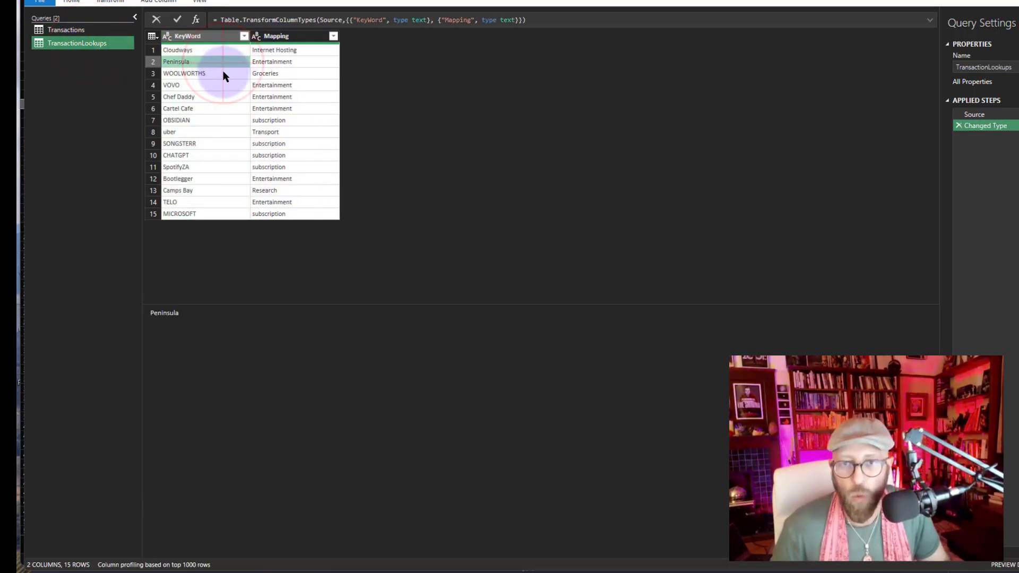
{"action": "left_click", "coordinate": [223, 73]}
{"action": "left_click", "coordinate": [225, 84]}
{"action": "left_click", "coordinate": [224, 97]}
{"action": "left_click", "coordinate": [224, 108]}
{"action": "left_click", "coordinate": [225, 121]}
{"action": "left_click", "coordinate": [225, 143]}
{"action": "left_click", "coordinate": [225, 181]}
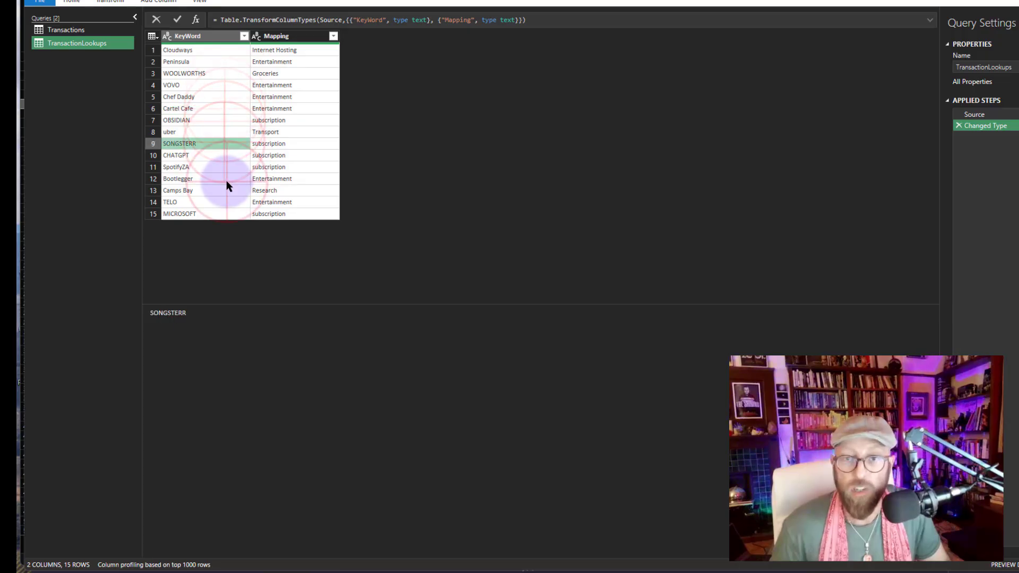
Step: Examine the remaining KeyWord values in TransactionLookups from the bottom row up, and compare the lookup table with the Transactions descriptions
{"action": "left_click", "coordinate": [226, 215]}
{"action": "left_click", "coordinate": [224, 203]}
{"action": "left_click", "coordinate": [219, 181]}
{"action": "left_click", "coordinate": [217, 156]}
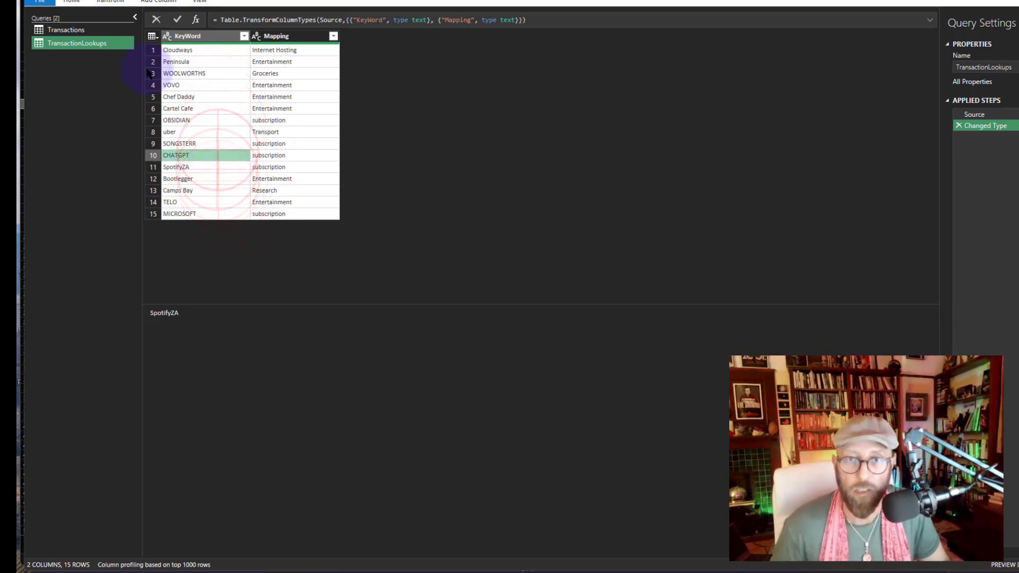
{"action": "left_click", "coordinate": [67, 30]}
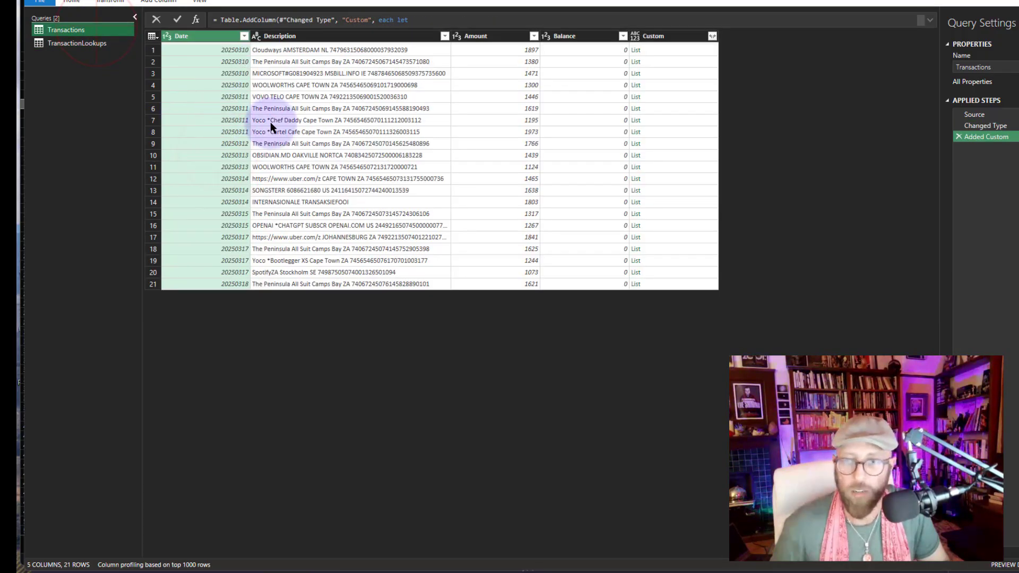
{"action": "left_click", "coordinate": [75, 43]}
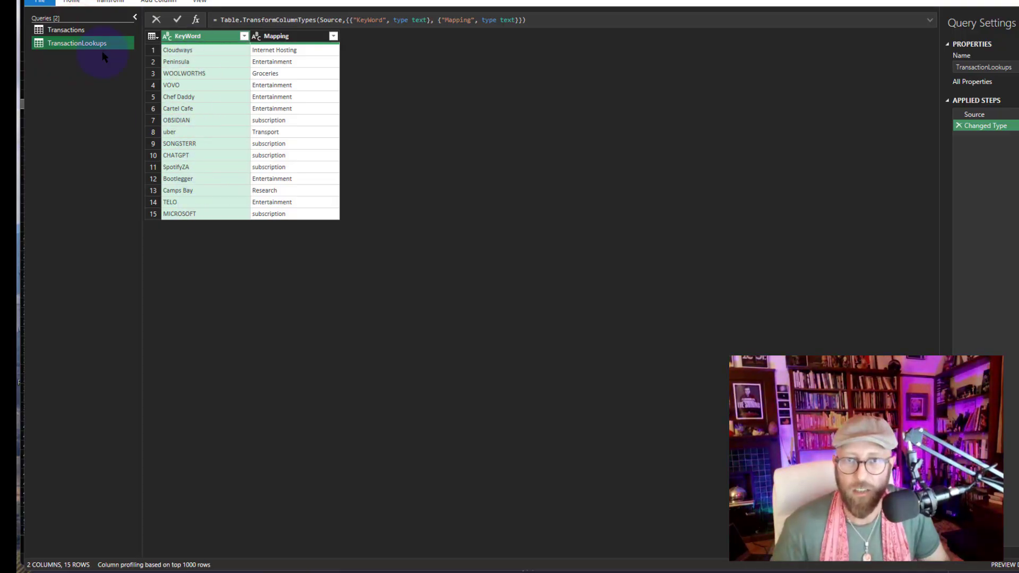
Step: Reopen the Transactions query's Added Custom formula and start a third let variable named Matches beneath LookupNumberSeq
{"action": "left_click", "coordinate": [69, 30]}
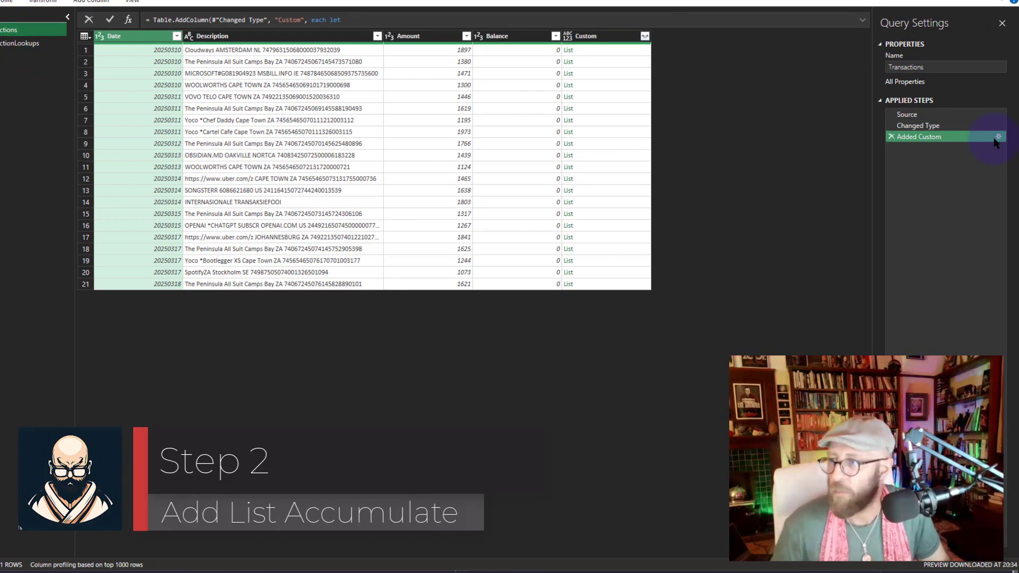
{"action": "left_click", "coordinate": [1004, 136]}
{"action": "left_click_drag", "start_coordinate": [868, 241], "coordinate": [336, 40]}
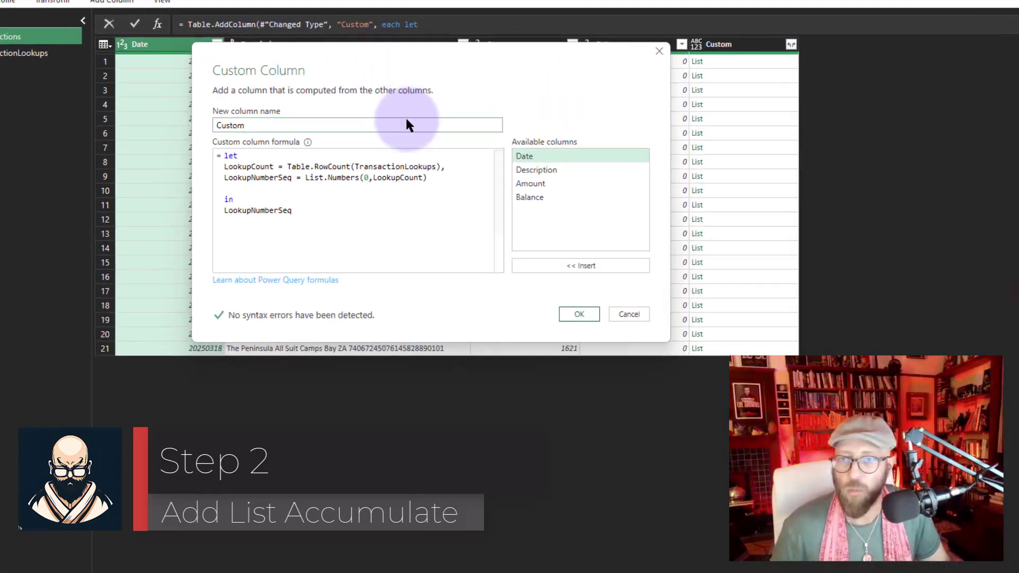
{"action": "left_click", "coordinate": [357, 146]}
{"action": "type", "text": ","}
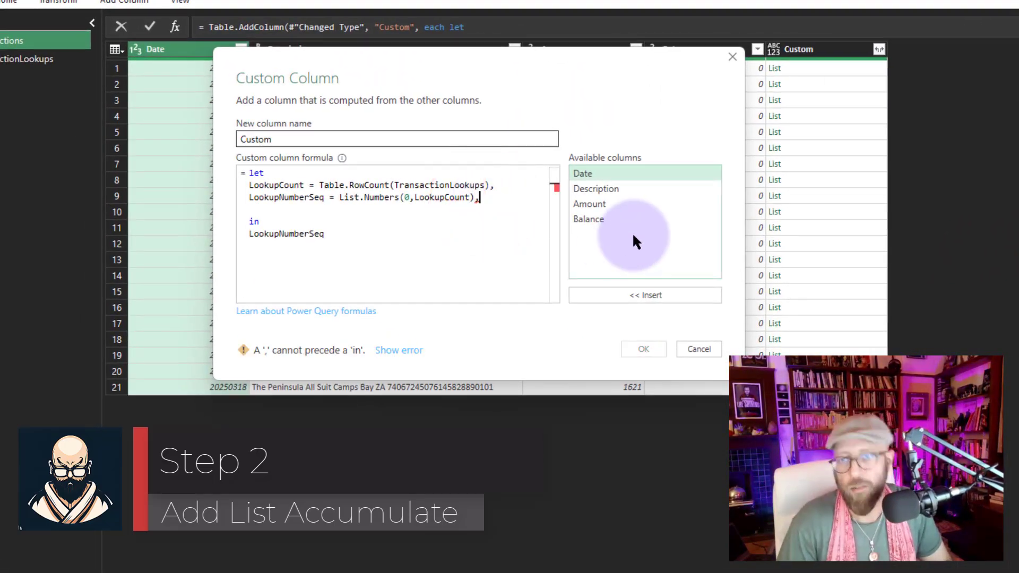
{"action": "key", "text": "Return"}
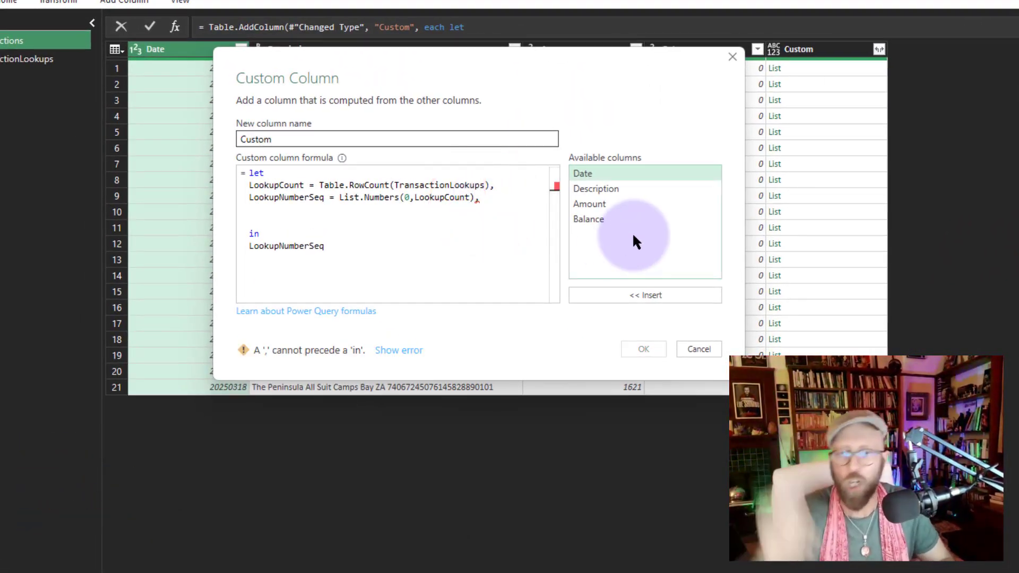
{"action": "type", "text": "macthes"}
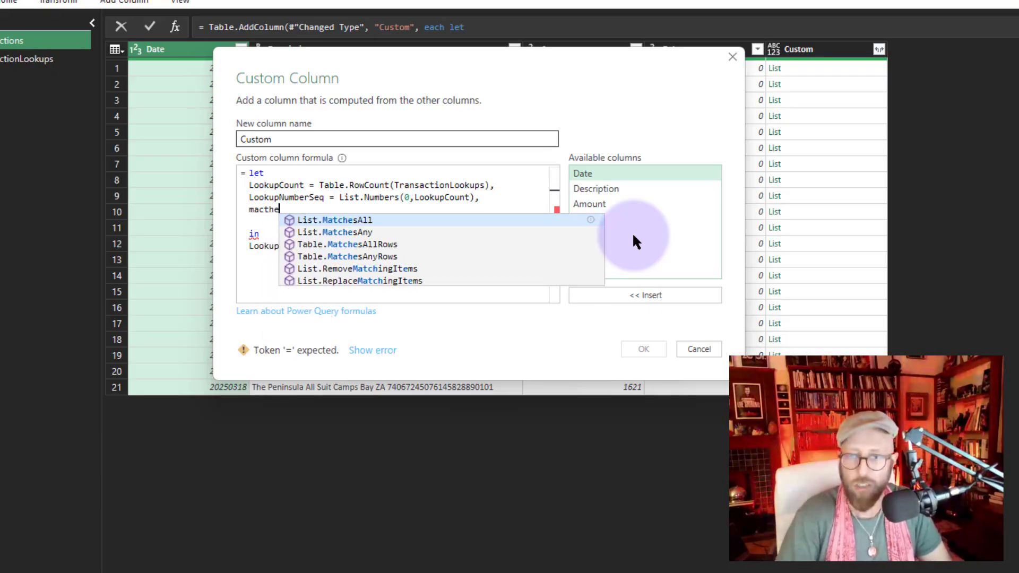
{"action": "key", "text": "ctrl+BackSpace"}
{"action": "type", "text": "Matches = "}
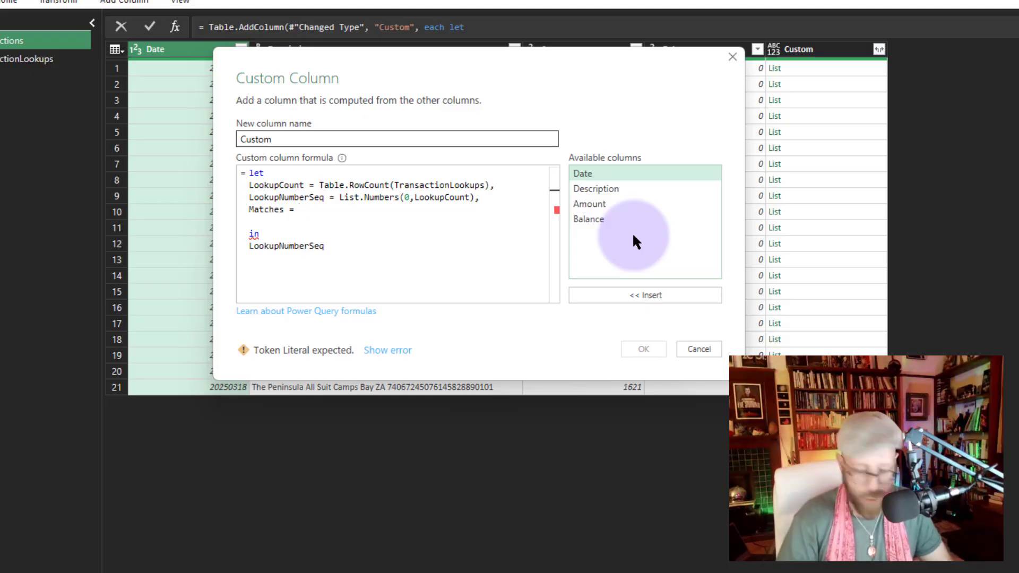
Step: Assign List.Accumulate to Matches, with LookupNumberSeq as its list argument
{"action": "type", "text": "listas"}
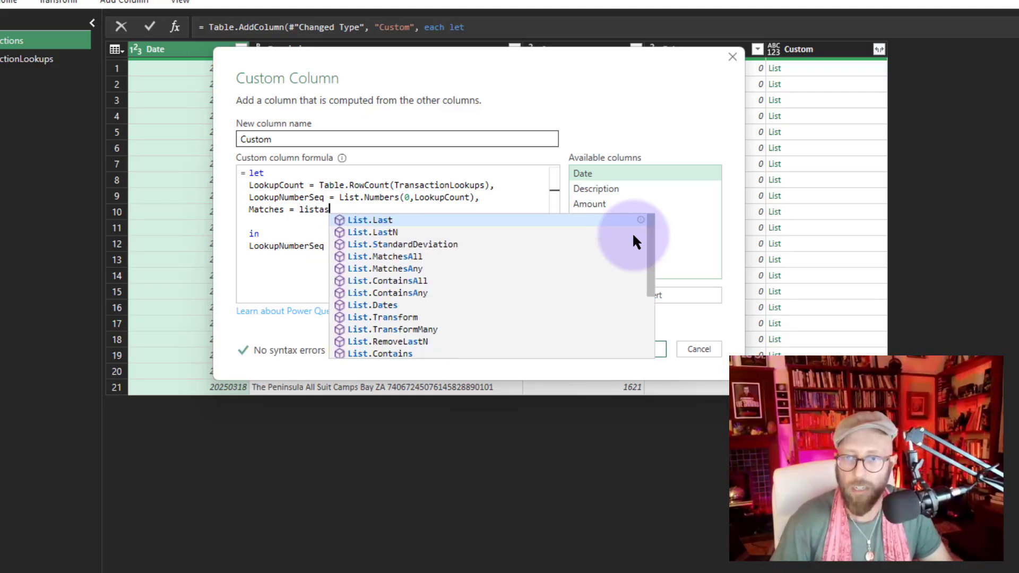
{"action": "key", "text": "BackSpace"}
{"action": "type", "text": "c"}
{"action": "key", "text": "Tab"}
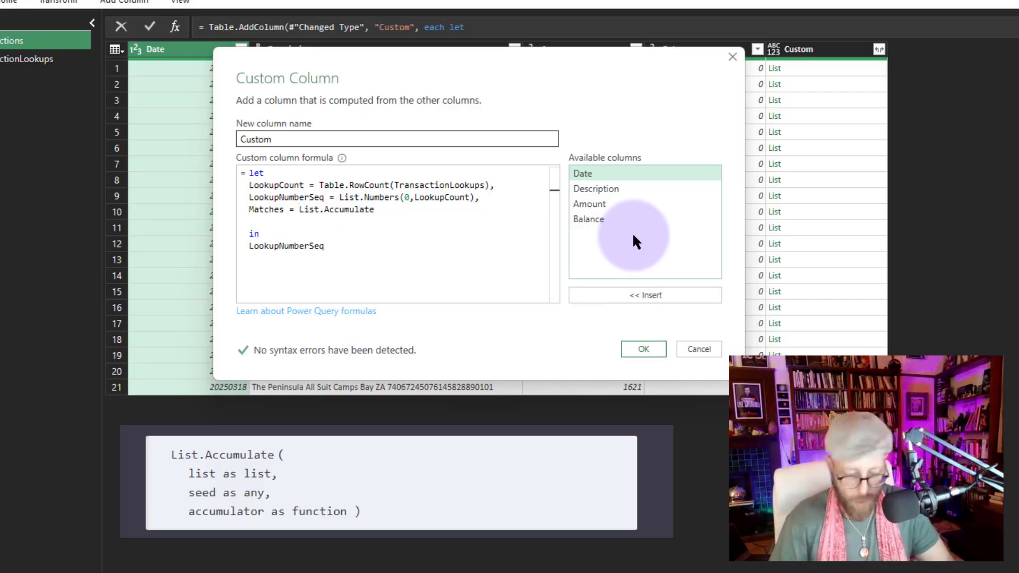
{"action": "type", "text": "("}
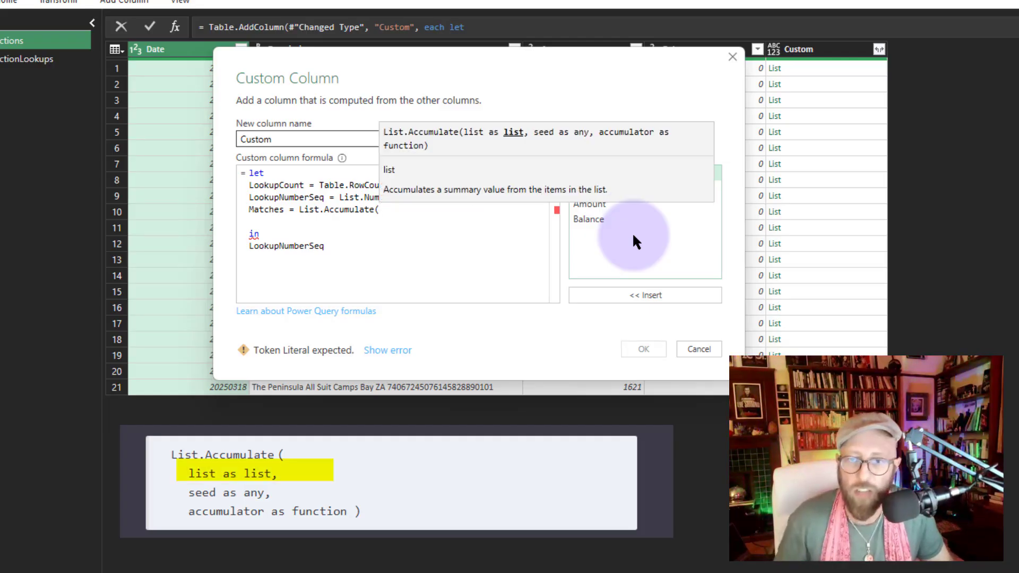
{"action": "double_click", "coordinate": [283, 197]}
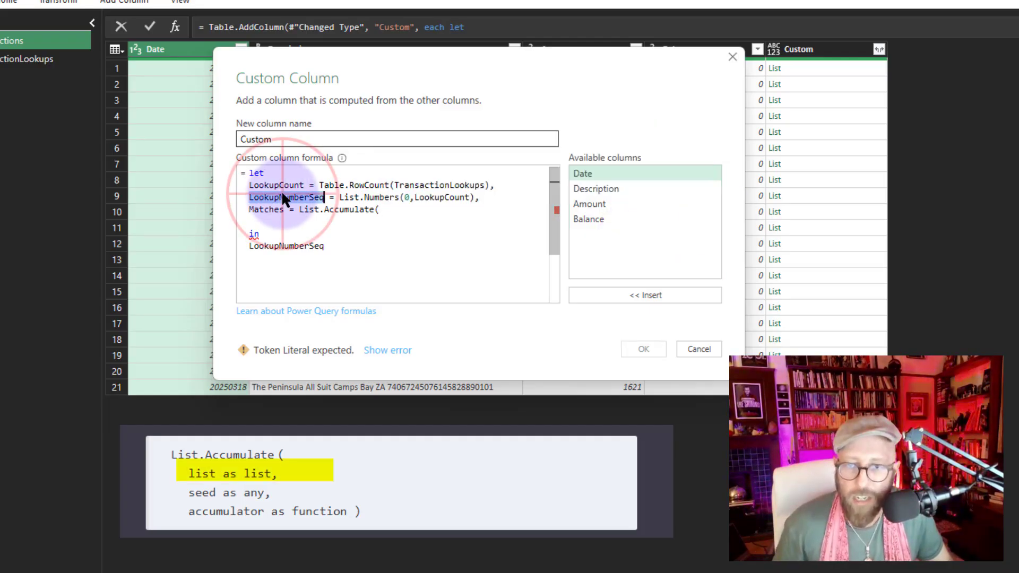
{"action": "left_click", "coordinate": [399, 211]}
{"action": "key", "text": "ctrl+v"}
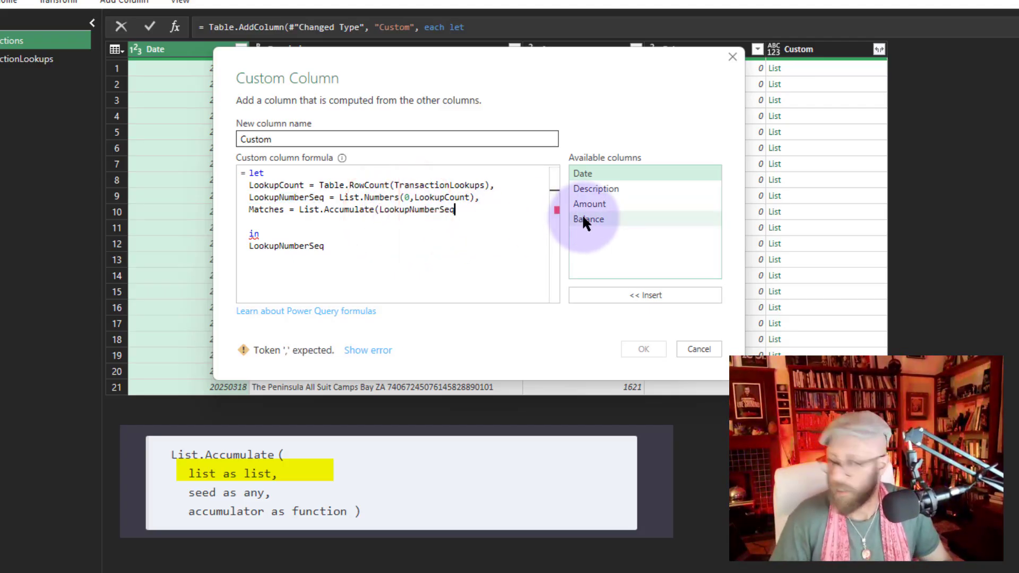
Step: Give List.Accumulate an empty list {} as seed and open its accumulator function with (state, current)=>
{"action": "type", "text": ","}
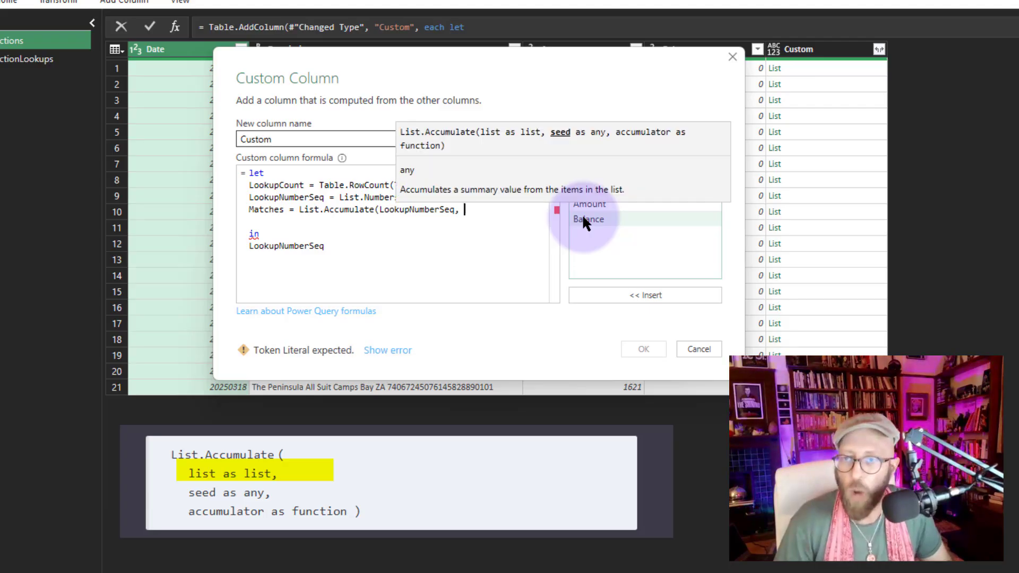
{"action": "type", "text": " {}"}
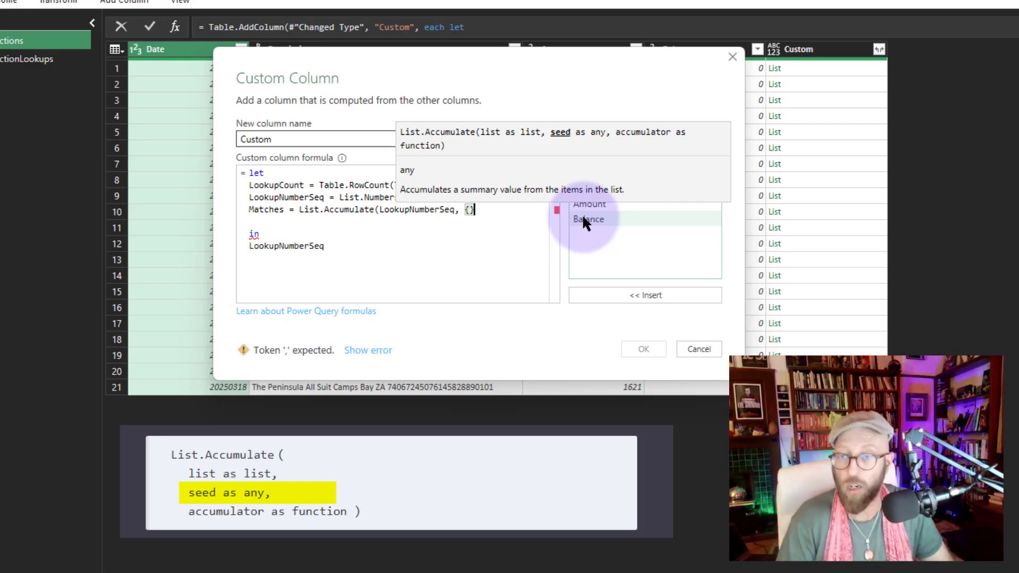
{"action": "type", "text": ", (state"}
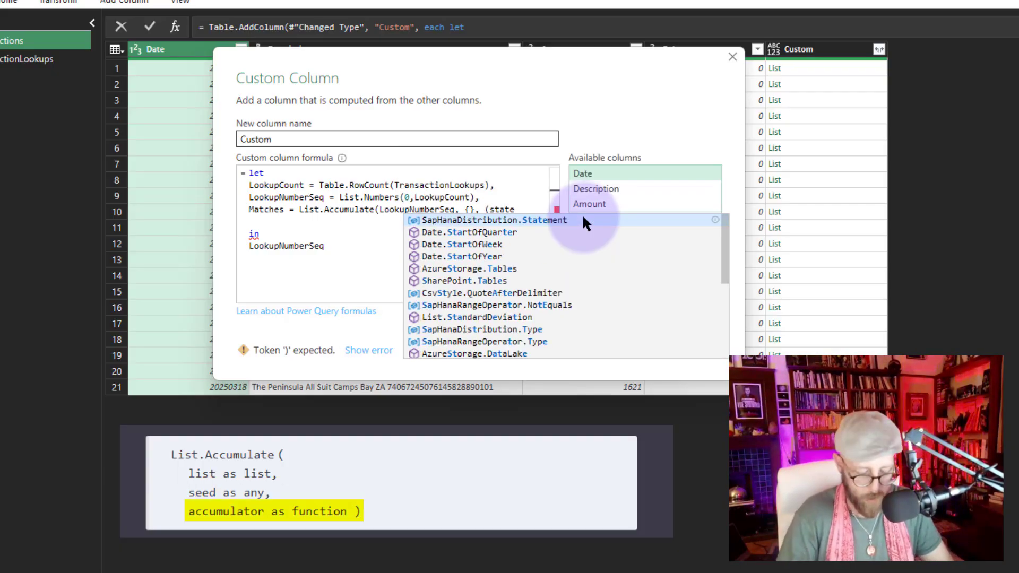
{"action": "type", "text": ", curren"}
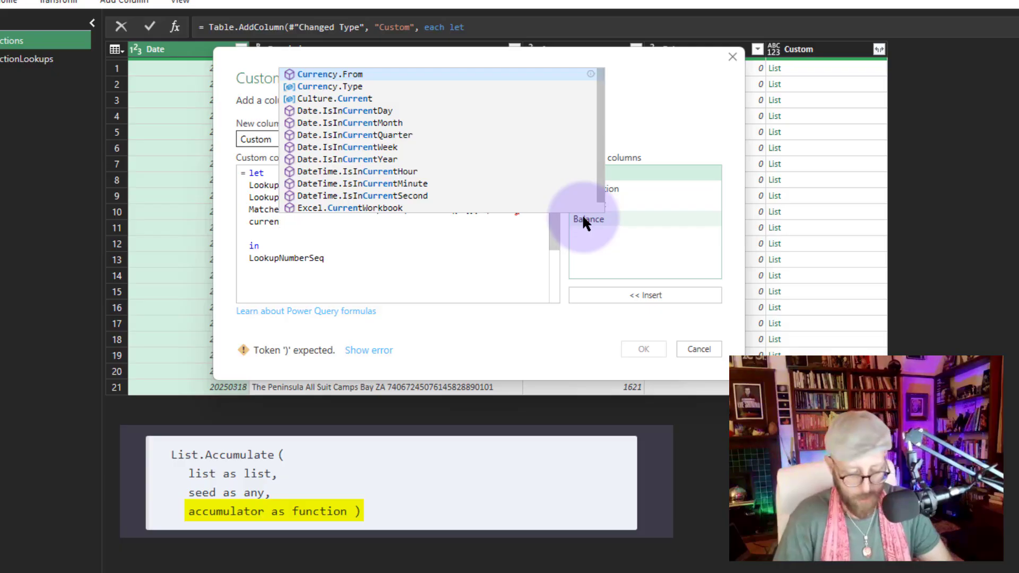
{"action": "type", "text": "t)=>"}
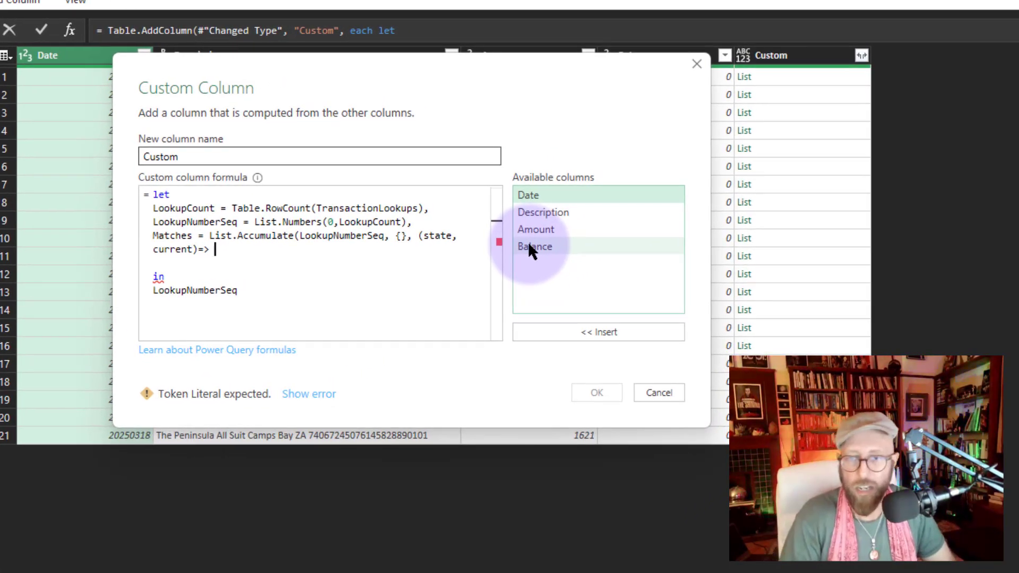
Step: Begin the accumulator body on a new line with an if Text.Contains test on the [Description] column
{"action": "key", "text": "Return"}
{"action": "type", "text": "i"}
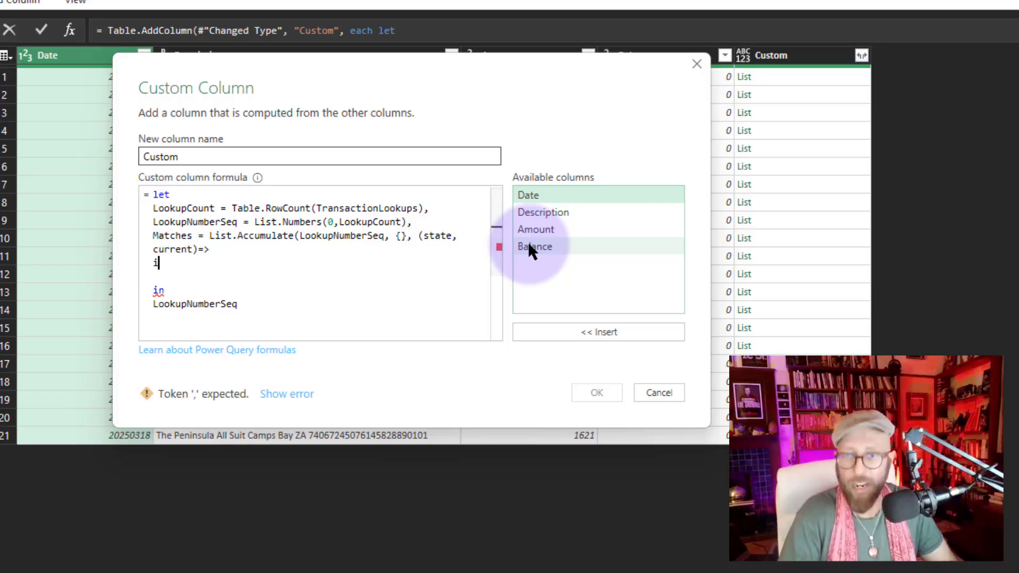
{"action": "type", "text": "f Text.Contains"}
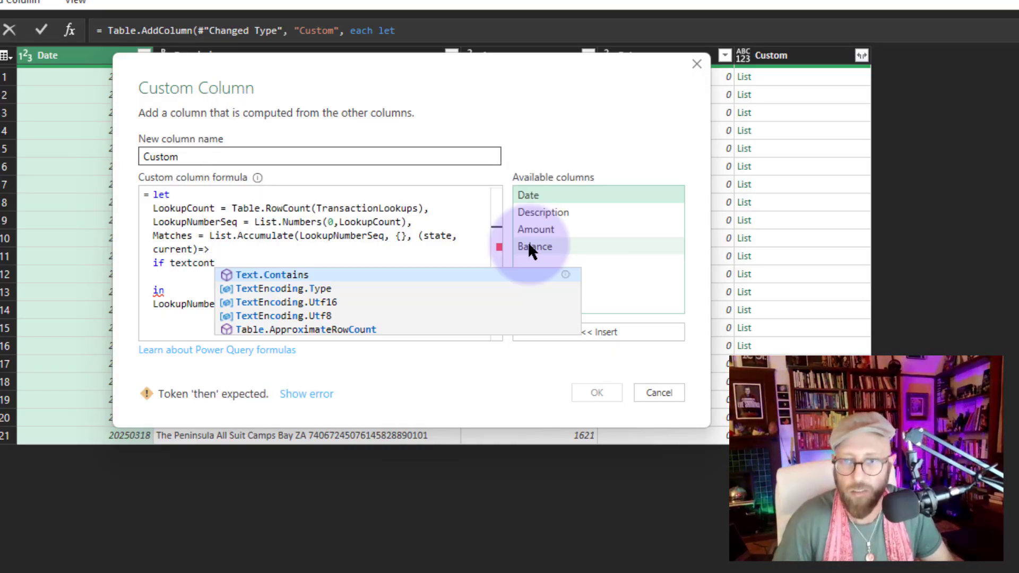
{"action": "type", "text": "("}
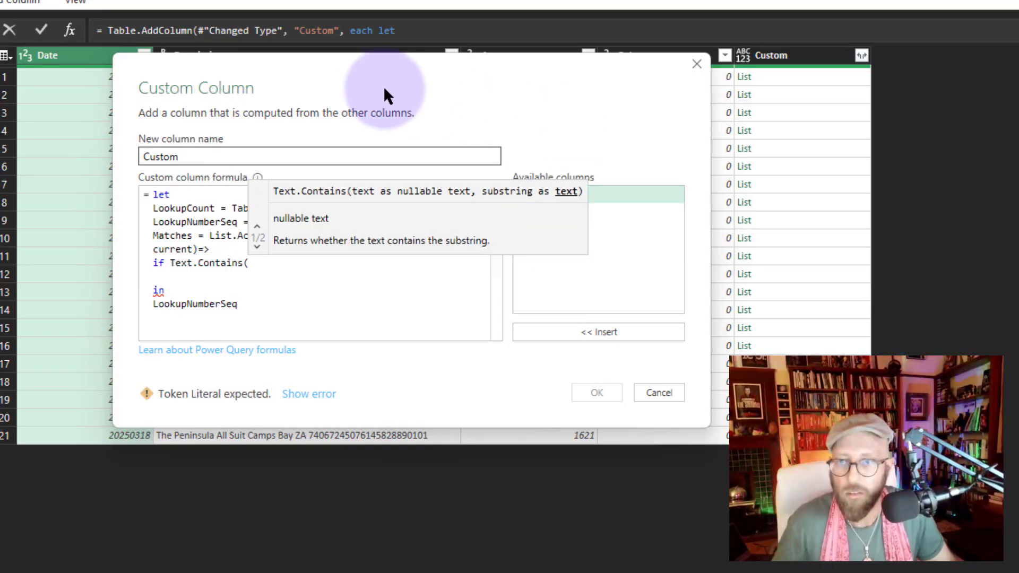
{"action": "mouse_move", "coordinate": [383, 86]}
{"action": "left_mouse_down"}
{"action": "mouse_move", "coordinate": [609, 124]}
{"action": "mouse_move", "coordinate": [823, 96]}
{"action": "left_mouse_up"}
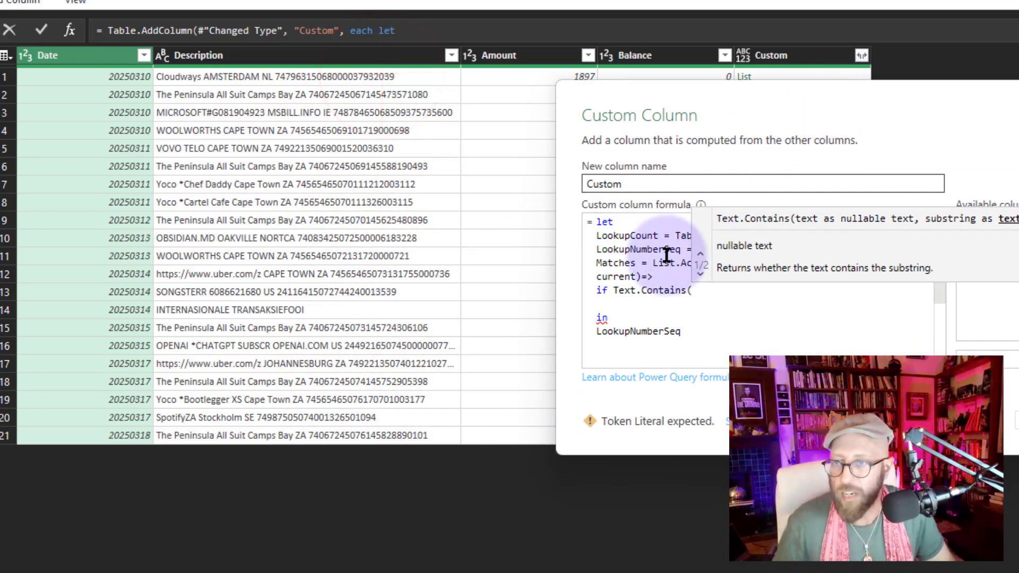
{"action": "left_click", "coordinate": [699, 291]}
{"action": "type", "text": "[Description]"}
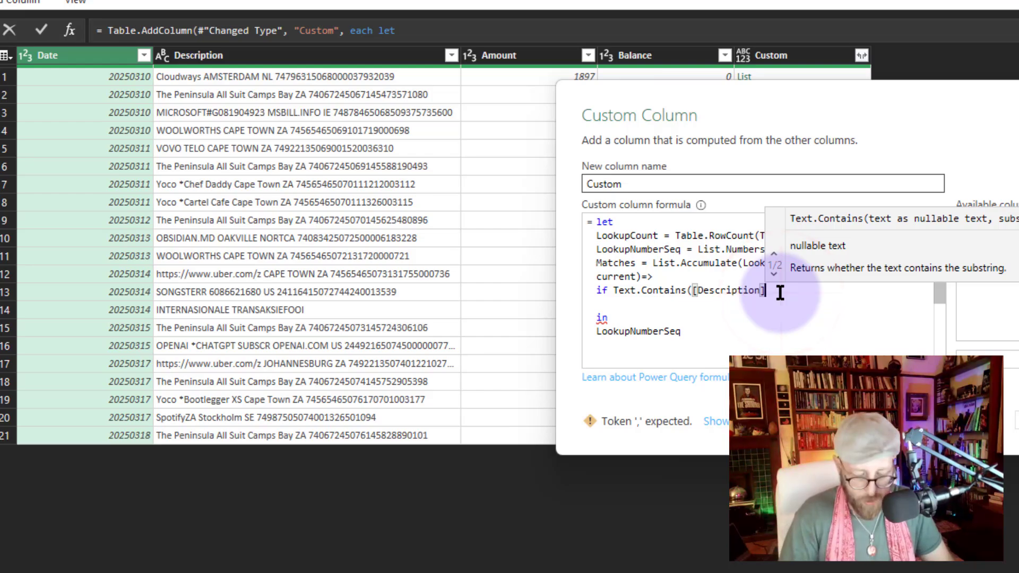
{"action": "type", "text": ", "}
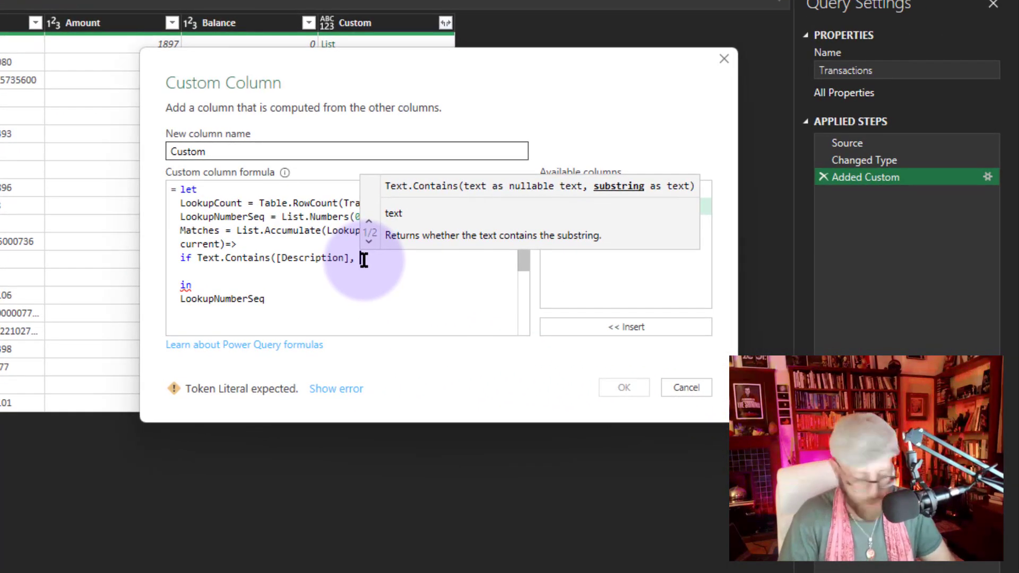
Step: Set the Text.Contains substring to TransactionLookups[KeyWord]{current}, so each keyword is fetched by its position
{"action": "type", "text": "Tran"}
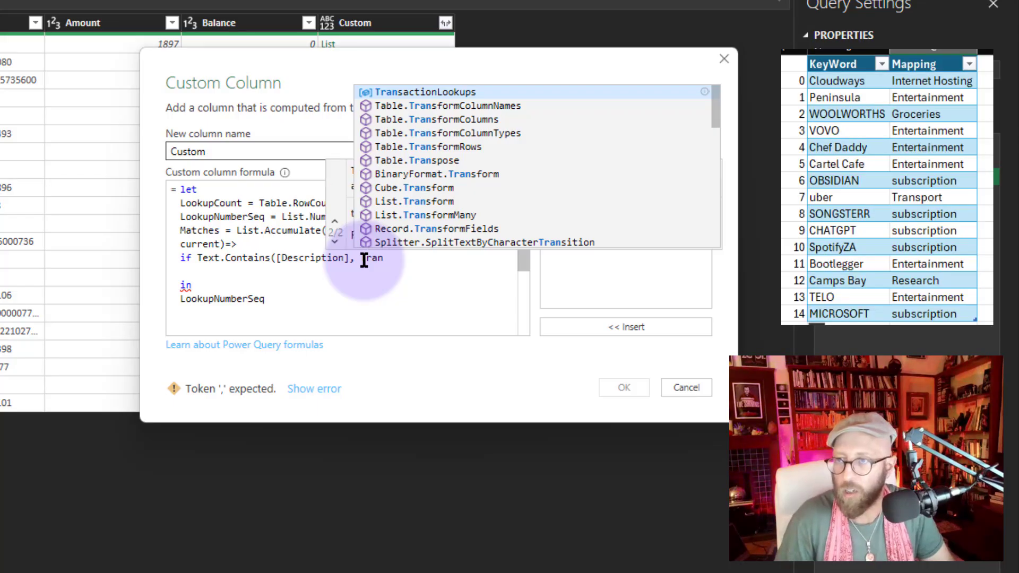
{"action": "key", "text": "Tab"}
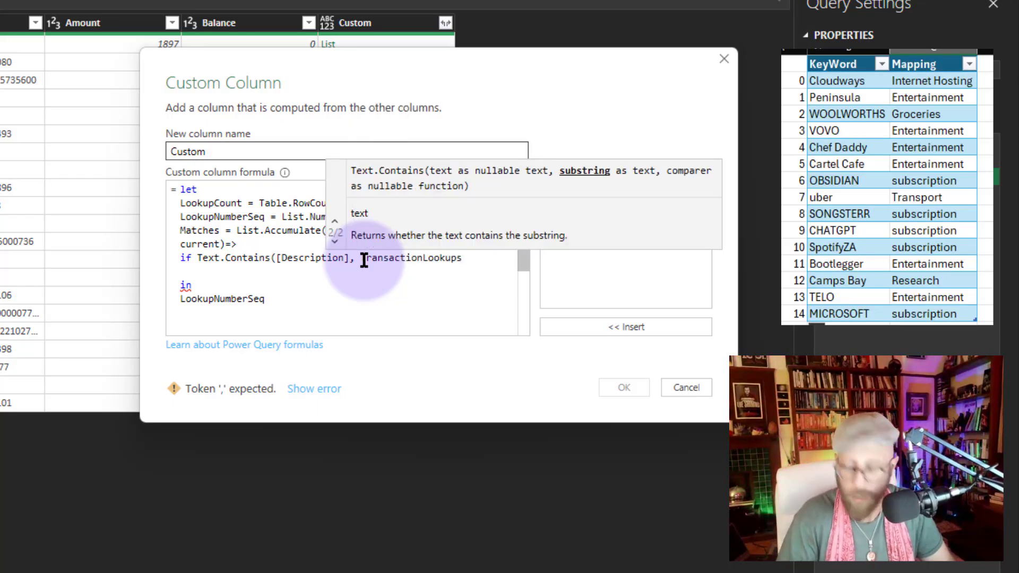
{"action": "type", "text": "["}
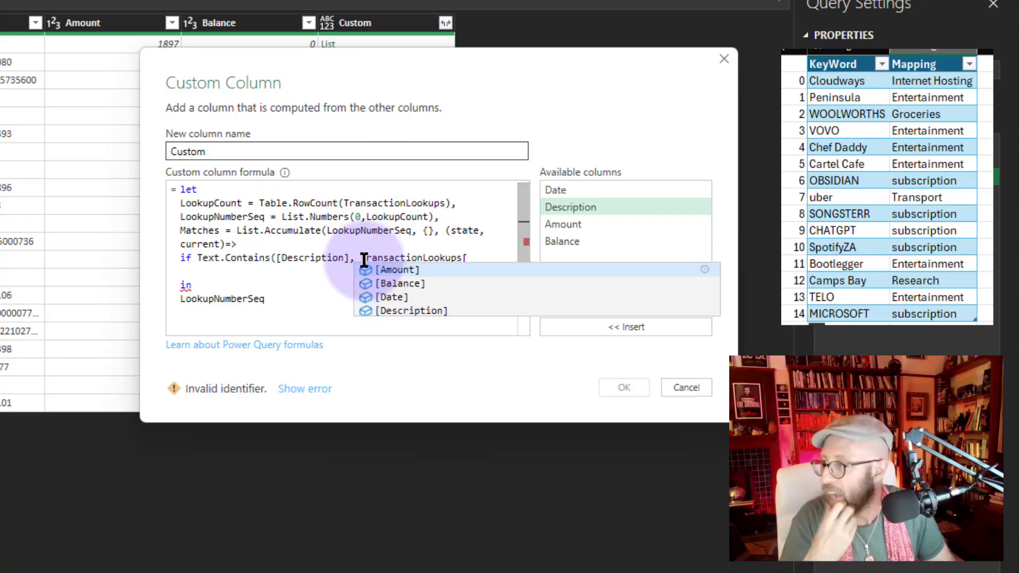
{"action": "type", "text": "Keywo"}
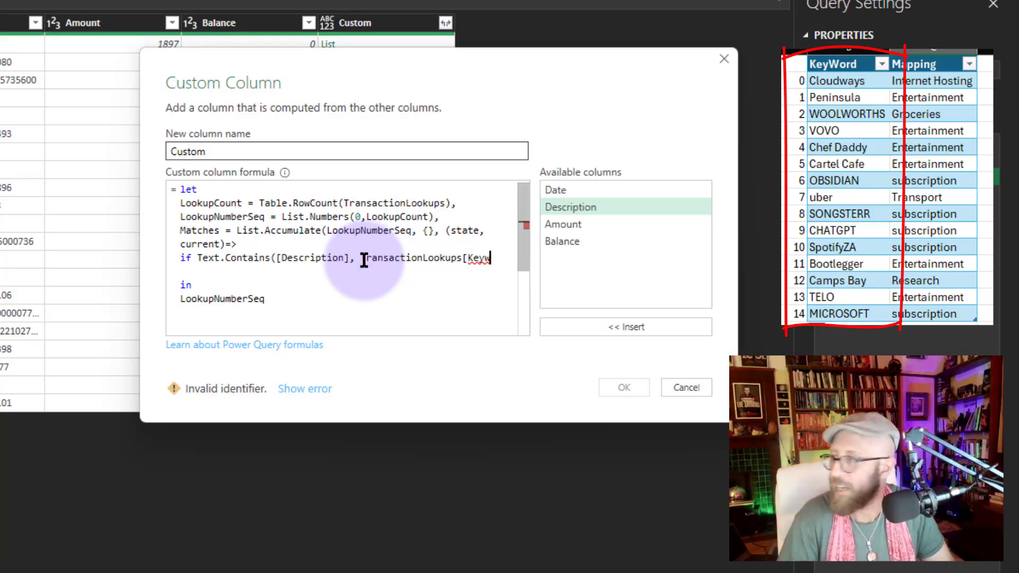
{"action": "type", "text": "rd]"}
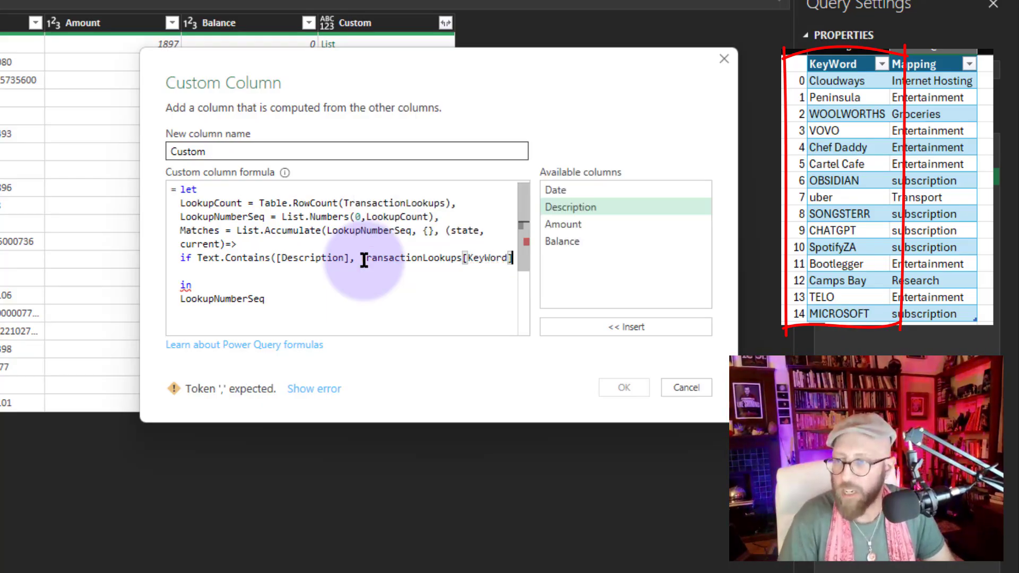
{"action": "key", "text": "Return"}
{"action": "type", "text": "{"}
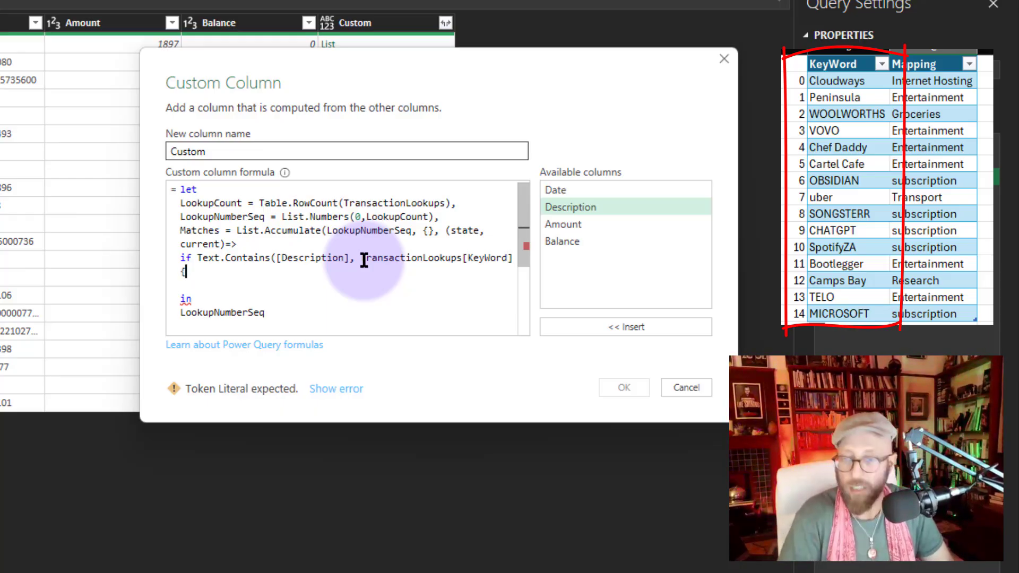
{"action": "type", "text": "curren"}
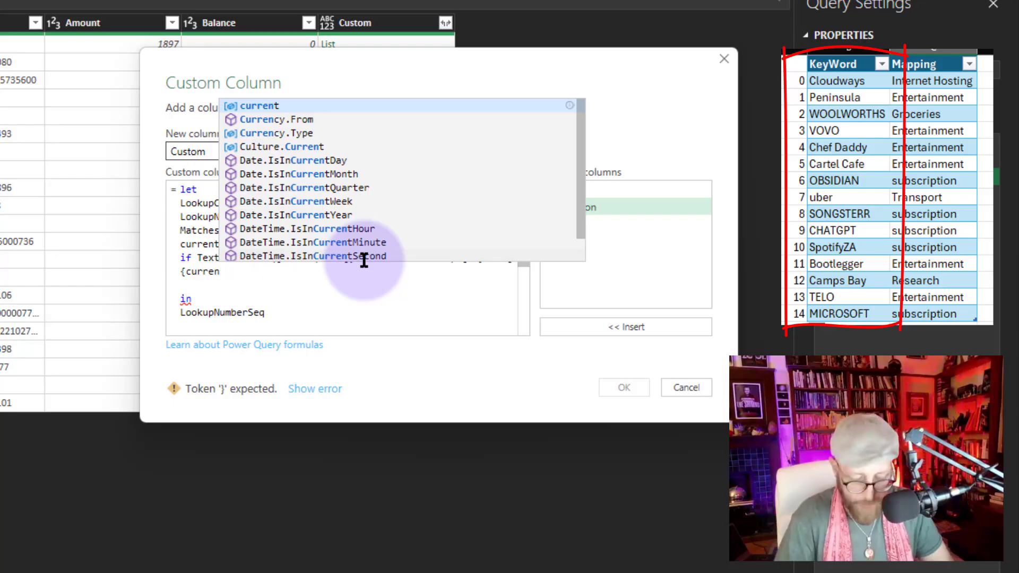
{"action": "type", "text": "t}"}
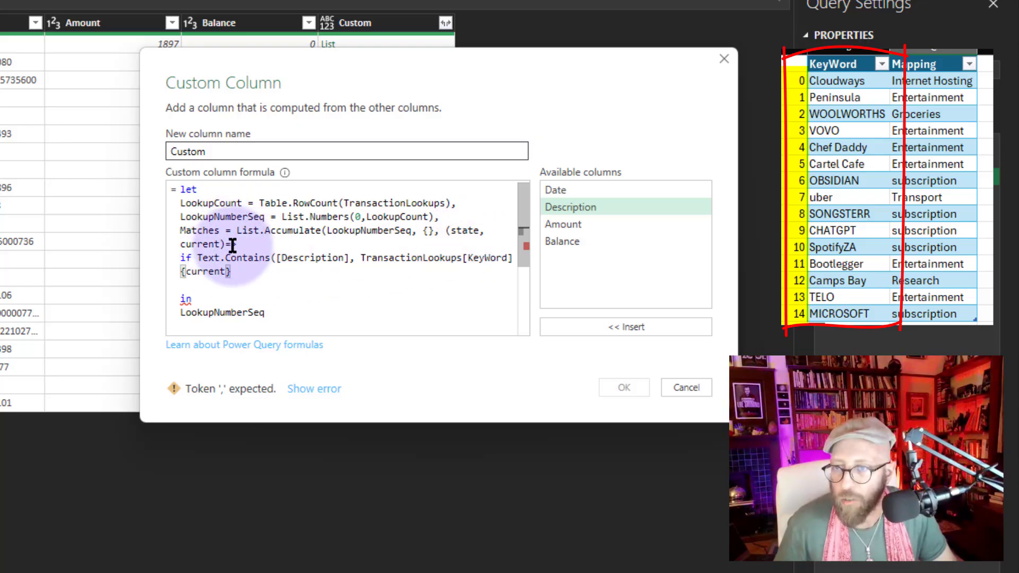
Step: Make the Text.Contains match case-insensitive by adding Comparer.OrdinalIgnoreCase as its comparer, and close the function
{"action": "mouse_move", "coordinate": [241, 264]}
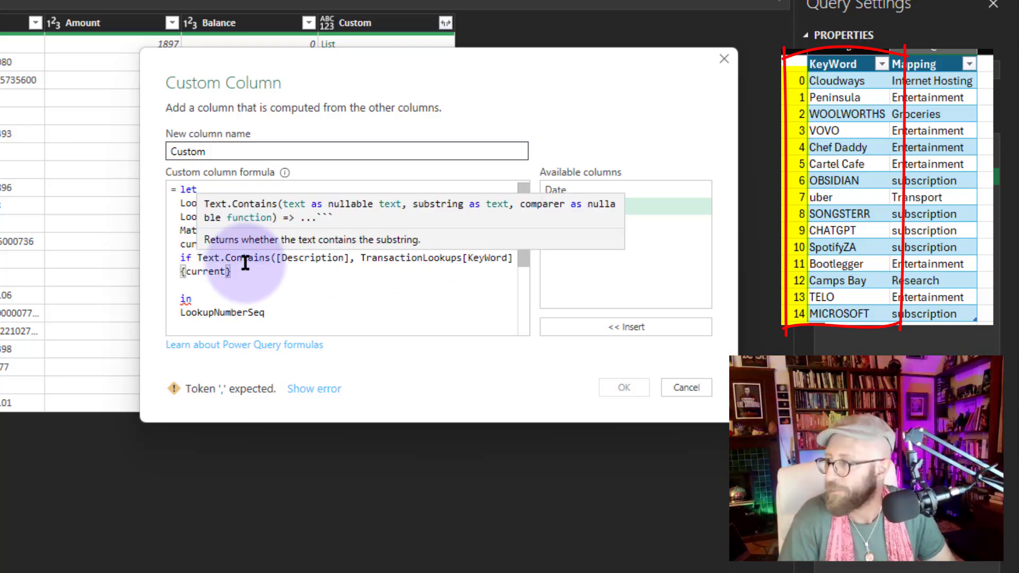
{"action": "type", "text": ", Comp"}
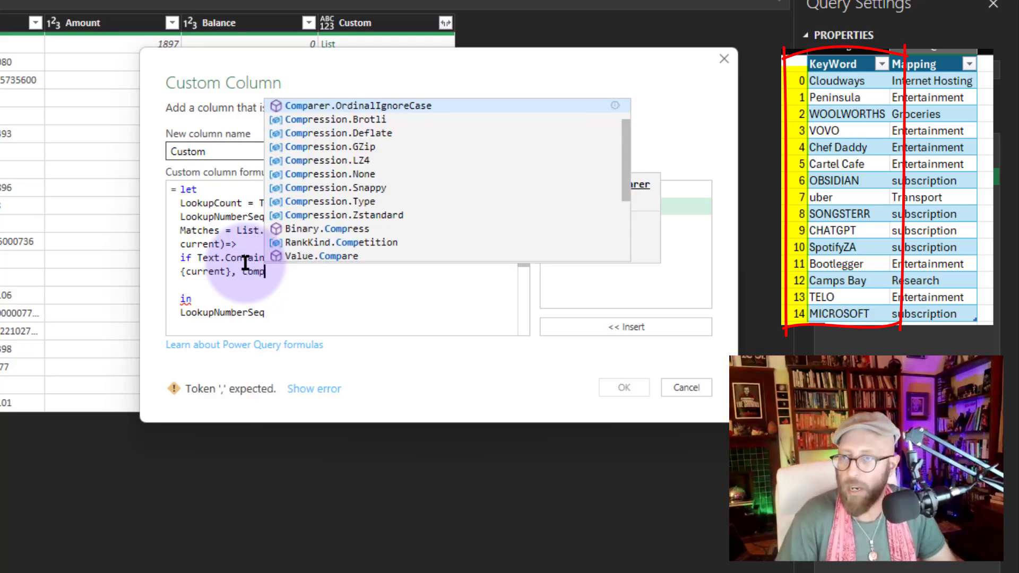
{"action": "key", "text": "Tab"}
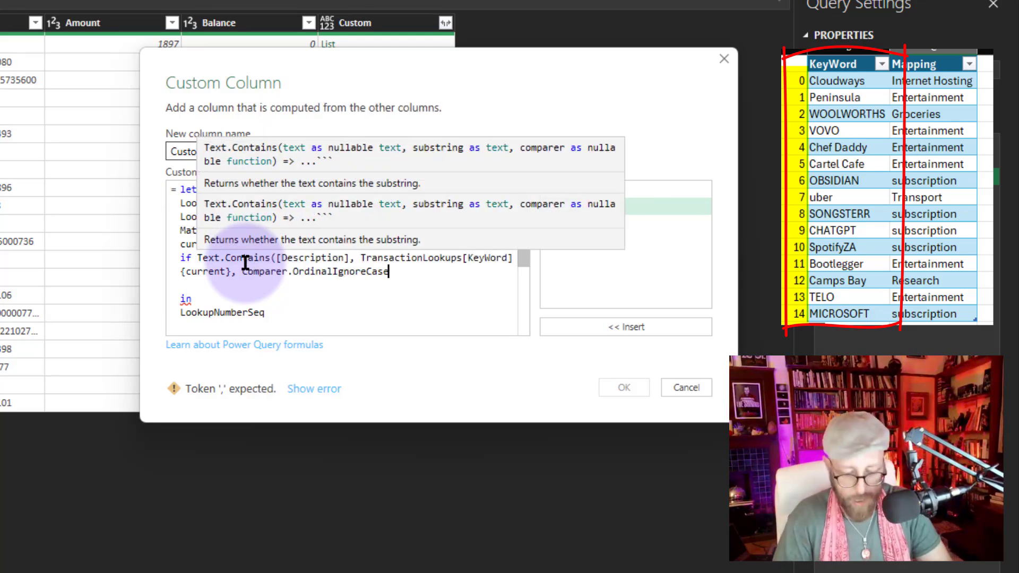
{"action": "type", "text": ")"}
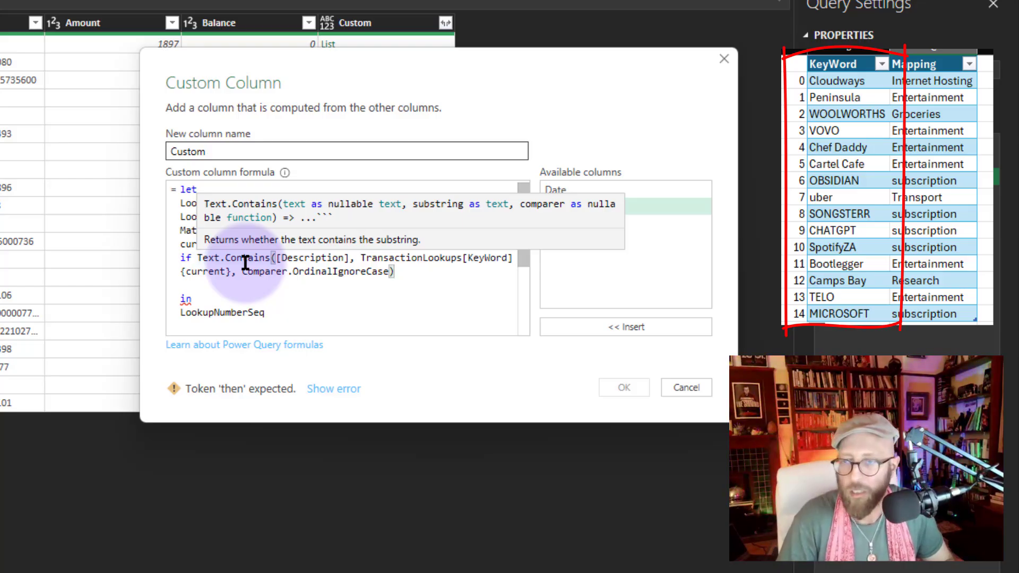
Step: Begin the then branch on a new line with state & {}, so a match appends a list to state
{"action": "key", "text": "Return"}
{"action": "type", "text": "then "}
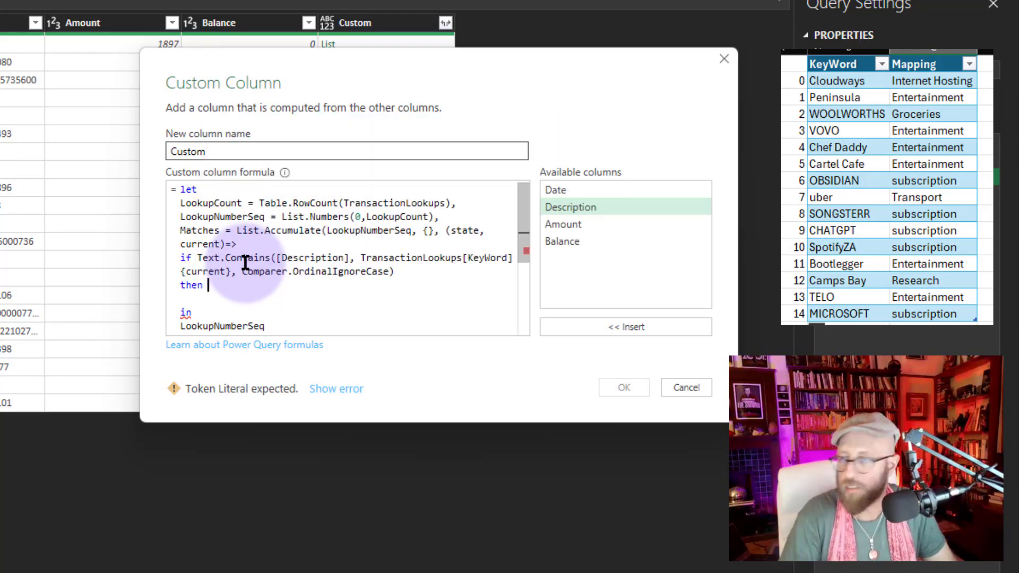
{"action": "type", "text": "state "}
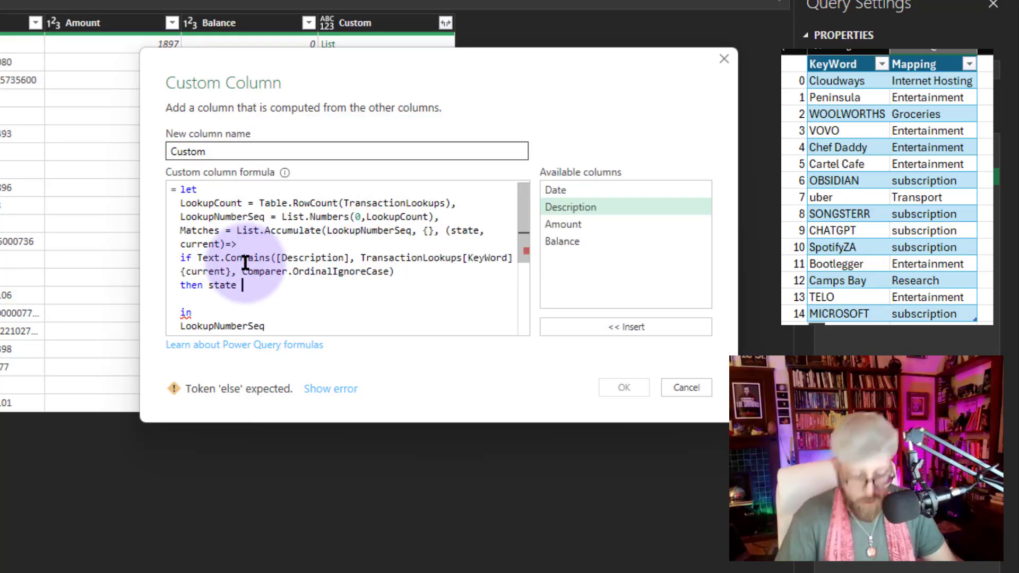
{"action": "type", "text": "&"}
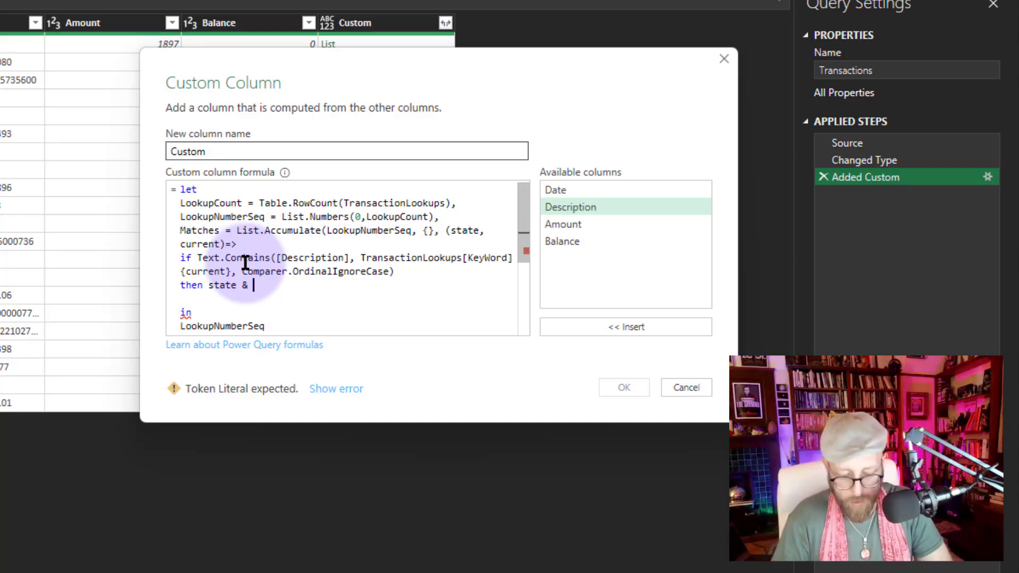
{"action": "type", "text": " {}"}
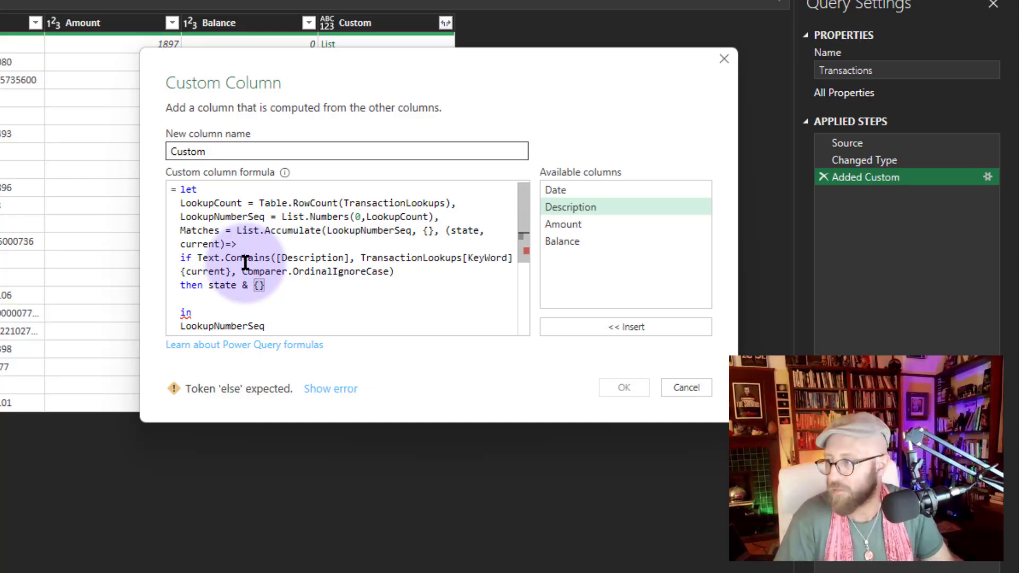
Step: Fill the appended list with TransactionLookups[Mapping]{current}, keeping both closing braces in place
{"action": "type", "text": "Tra"}
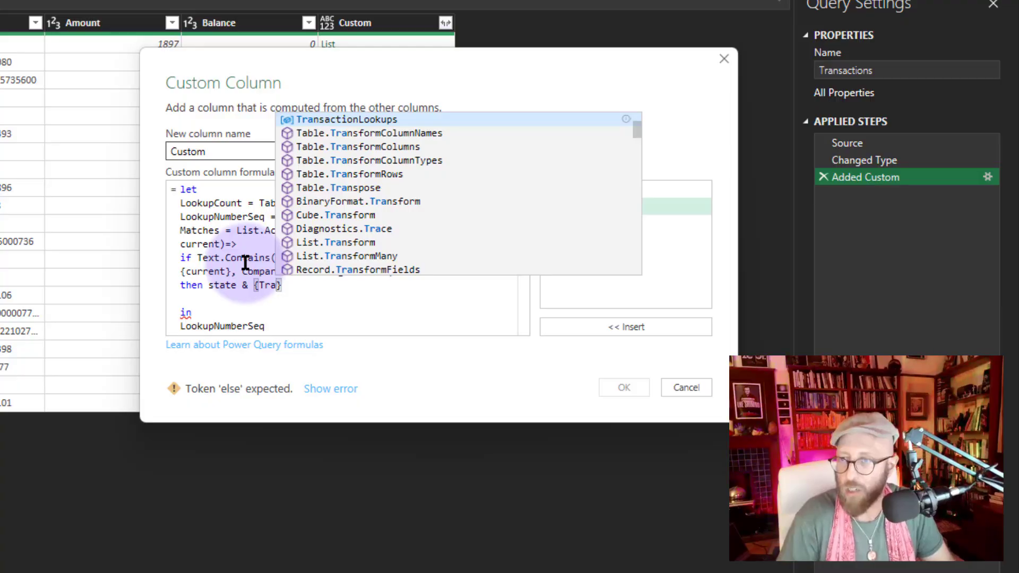
{"action": "key", "text": "Tab"}
{"action": "type", "text": "[Mapp"}
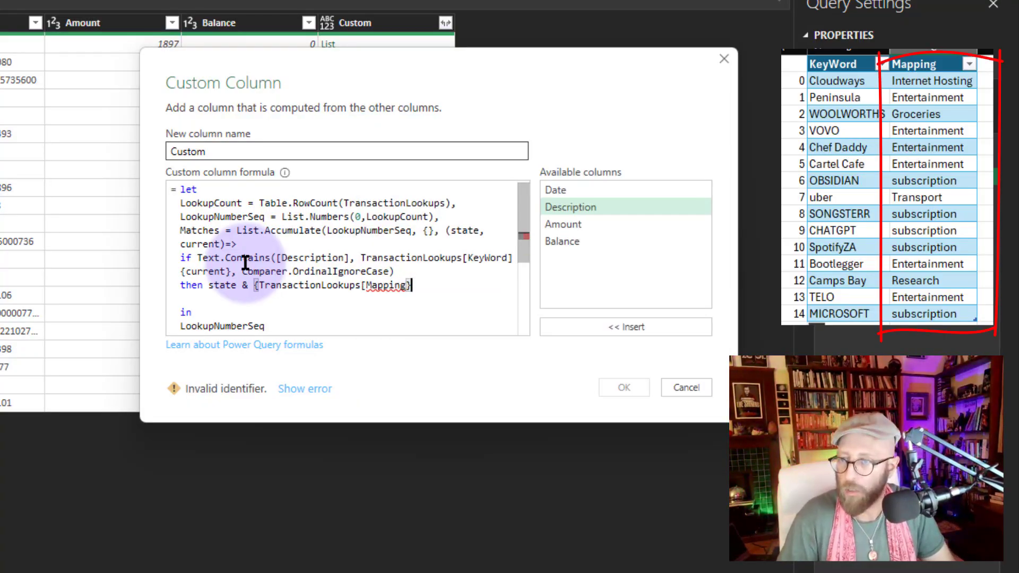
{"action": "type", "text": "ing"}
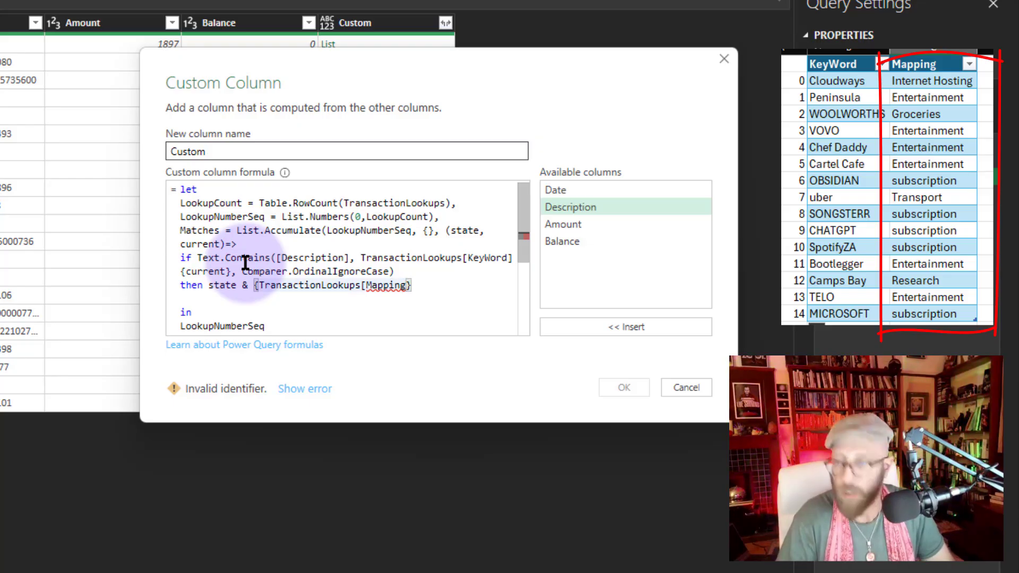
{"action": "type", "text": "]{"}
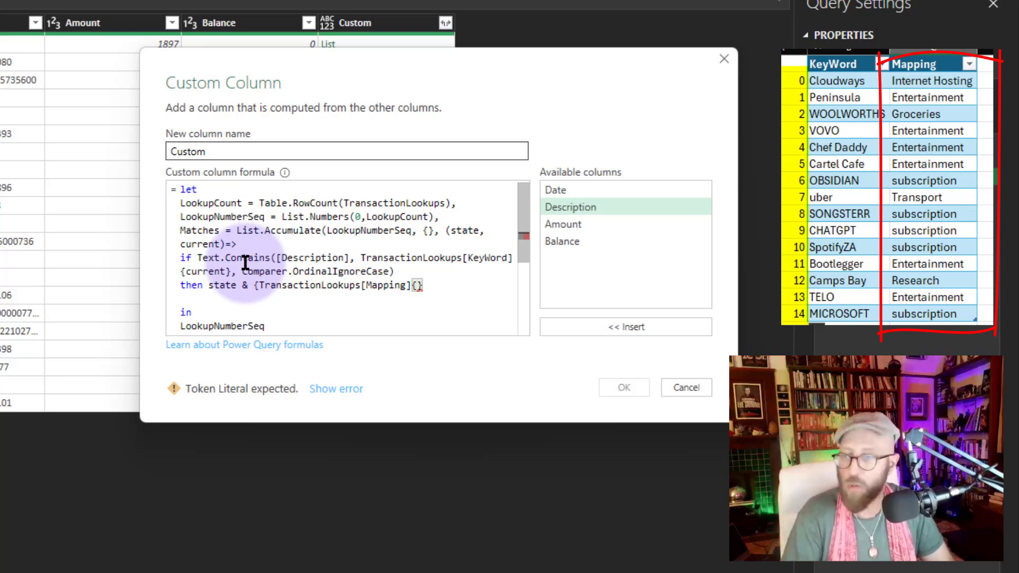
{"action": "type", "text": "current"}
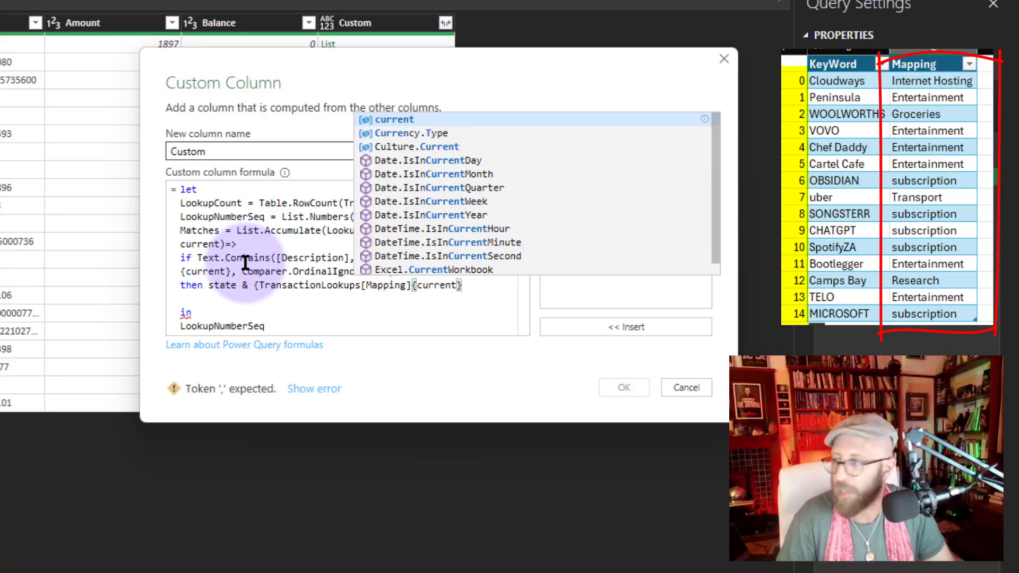
{"action": "key", "text": "Right"}
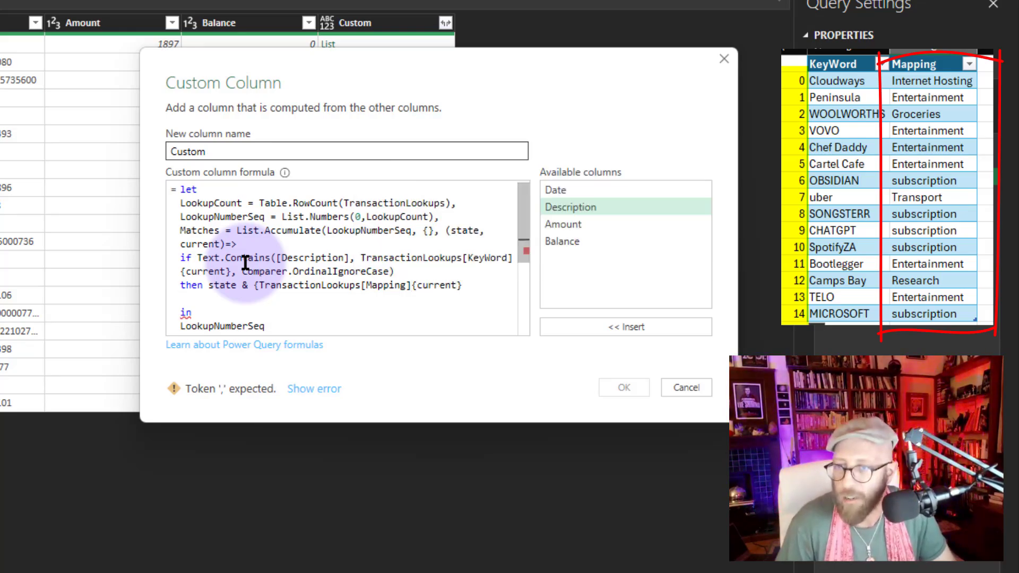
{"action": "type", "text": "}"}
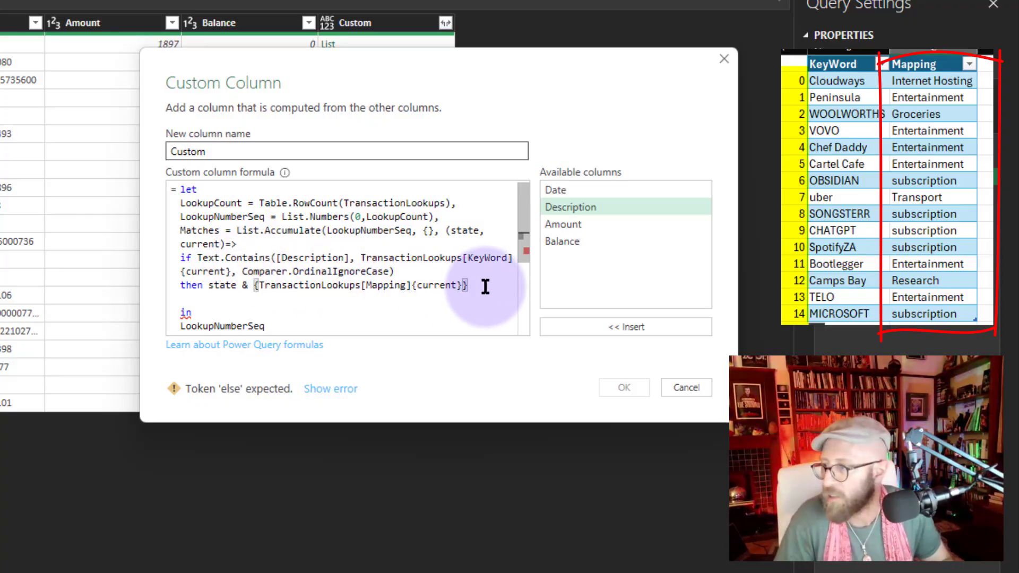
Step: Add an else branch that returns state, and close the List.Accumulate call
{"action": "key", "text": "Return"}
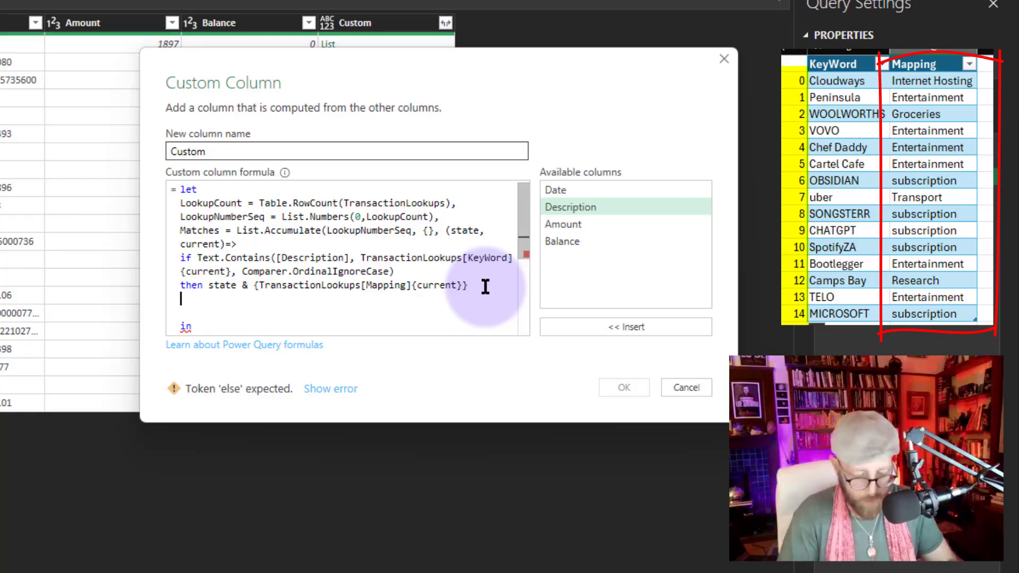
{"action": "type", "text": "else state "}
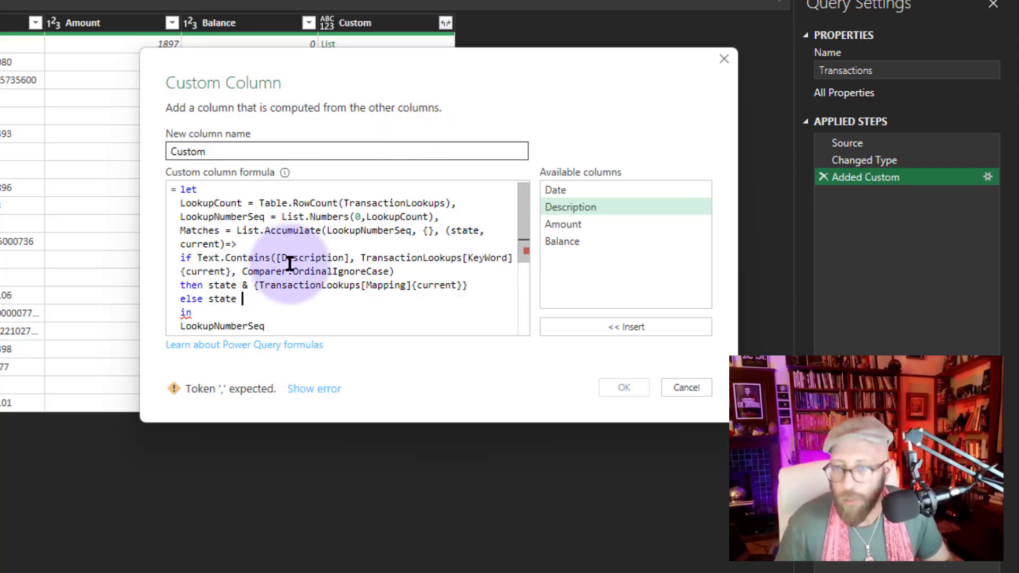
{"action": "type", "text": ")"}
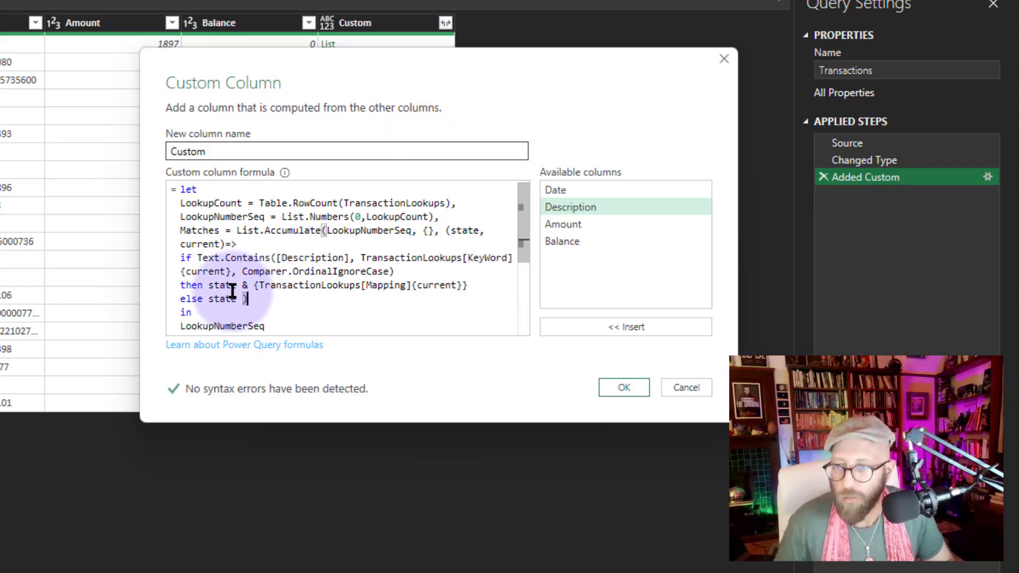
Step: Replace LookupNumberSeq with Matches as the let expression's output and apply the custom column formula
{"action": "double_click", "coordinate": [210, 230]}
{"action": "key", "text": "ctrl+c"}
{"action": "double_click", "coordinate": [215, 327]}
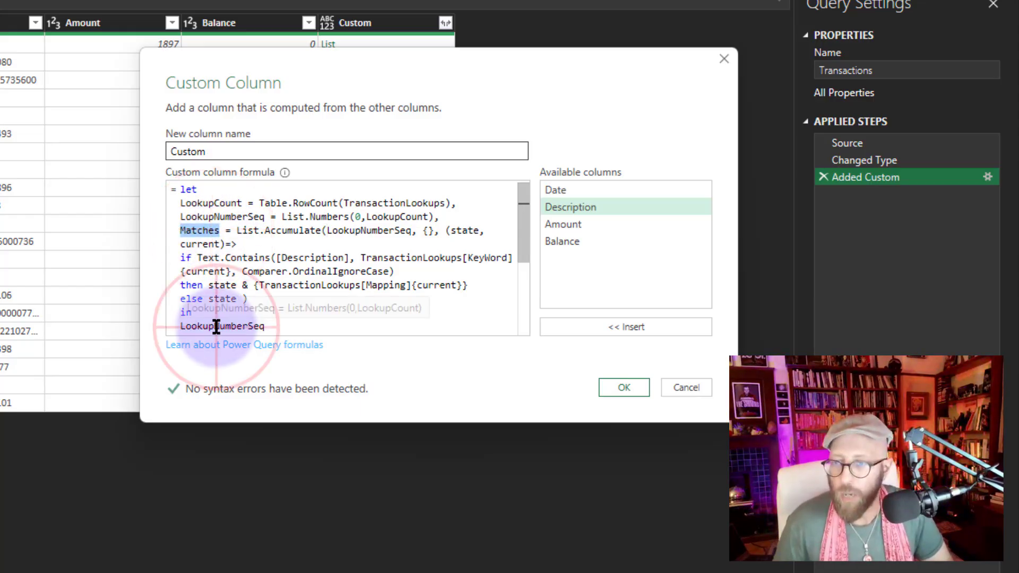
{"action": "key", "text": "ctrl+v"}
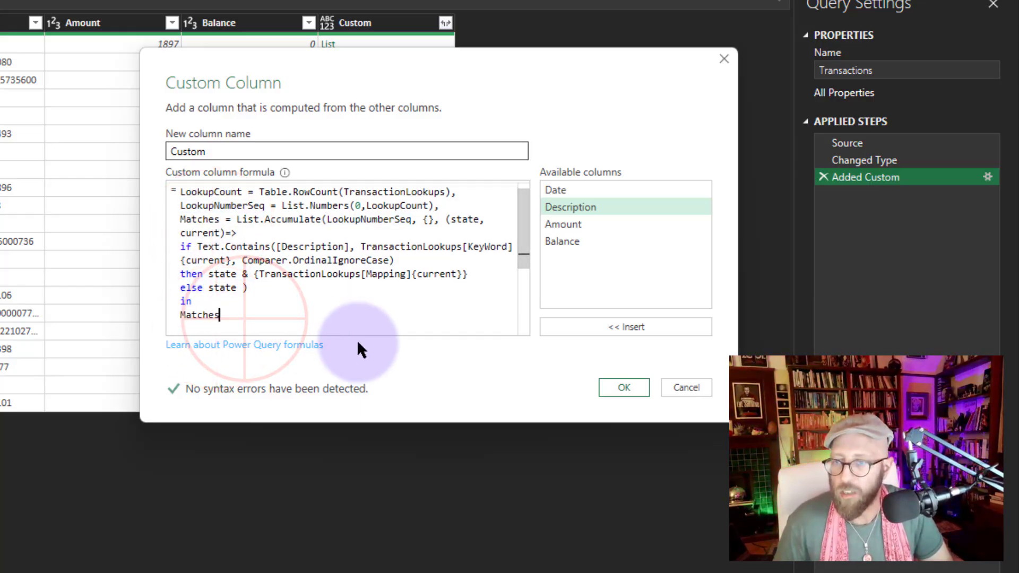
{"action": "left_click", "coordinate": [635, 389]}
Step: Preview the Custom lists of the first two transactions and check the Peninsula and Camps Bay mappings in TransactionLookups
{"action": "left_click", "coordinate": [398, 51]}
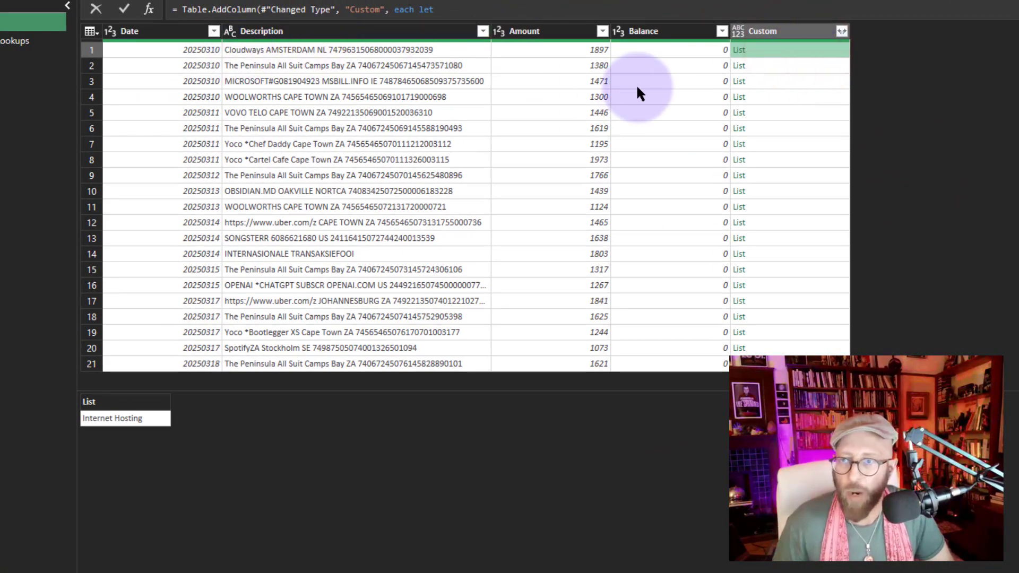
{"action": "left_click", "coordinate": [763, 66]}
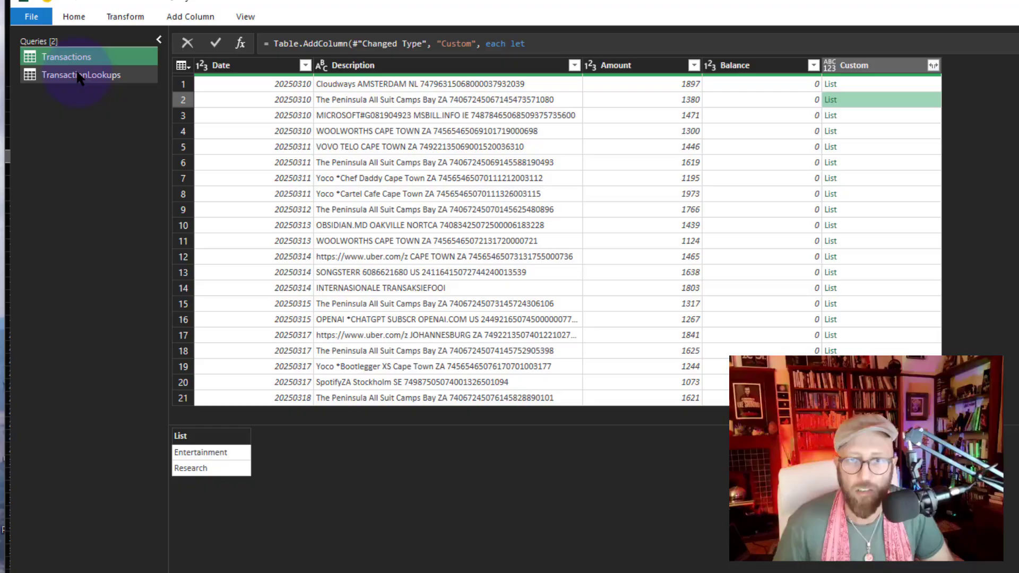
{"action": "left_click", "coordinate": [15, 40]}
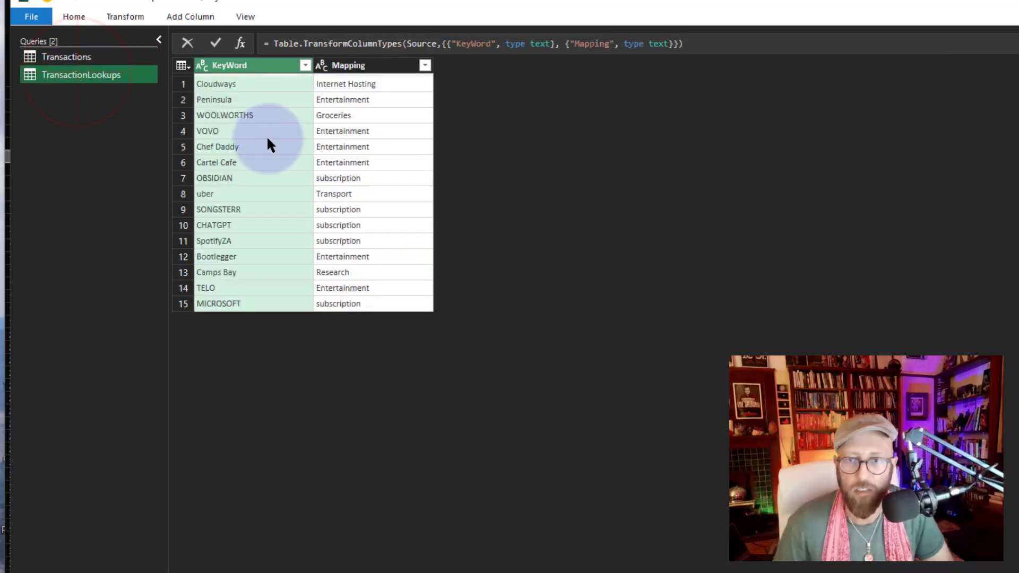
{"action": "left_click", "coordinate": [355, 99]}
{"action": "left_click", "coordinate": [356, 272]}
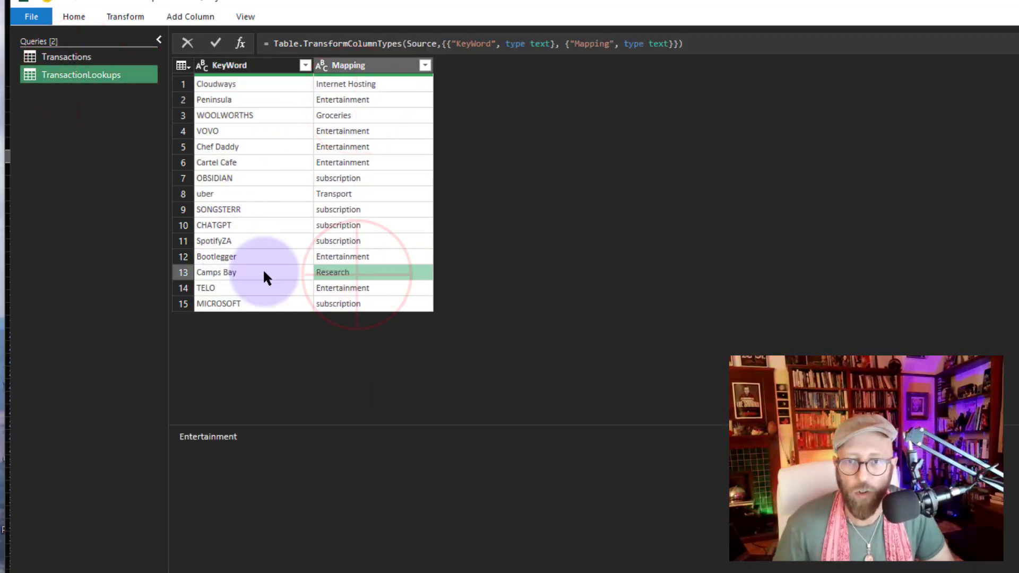
Step: Preview the Custom lists of transaction rows 2 to 5, and check the VOVO and TELO mappings in TransactionLookups
{"action": "left_click", "coordinate": [96, 55]}
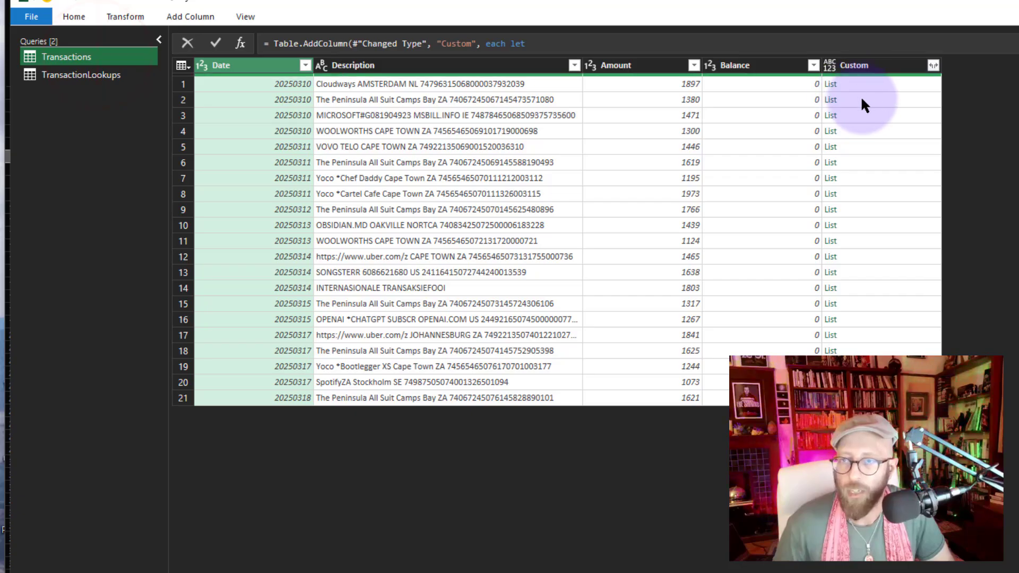
{"action": "left_click", "coordinate": [862, 99]}
{"action": "left_click", "coordinate": [859, 114]}
{"action": "left_click", "coordinate": [859, 129]}
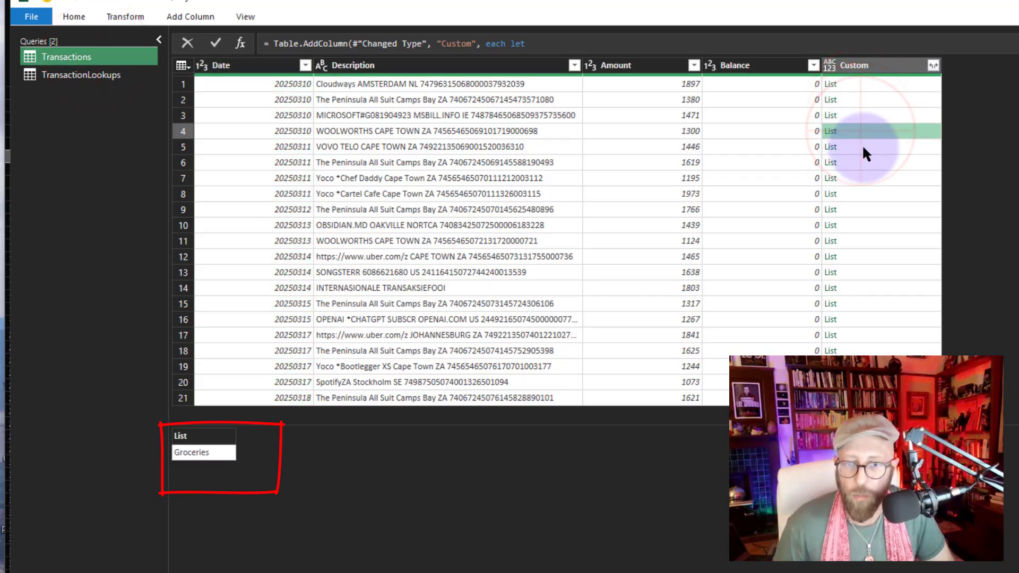
{"action": "left_click", "coordinate": [862, 147]}
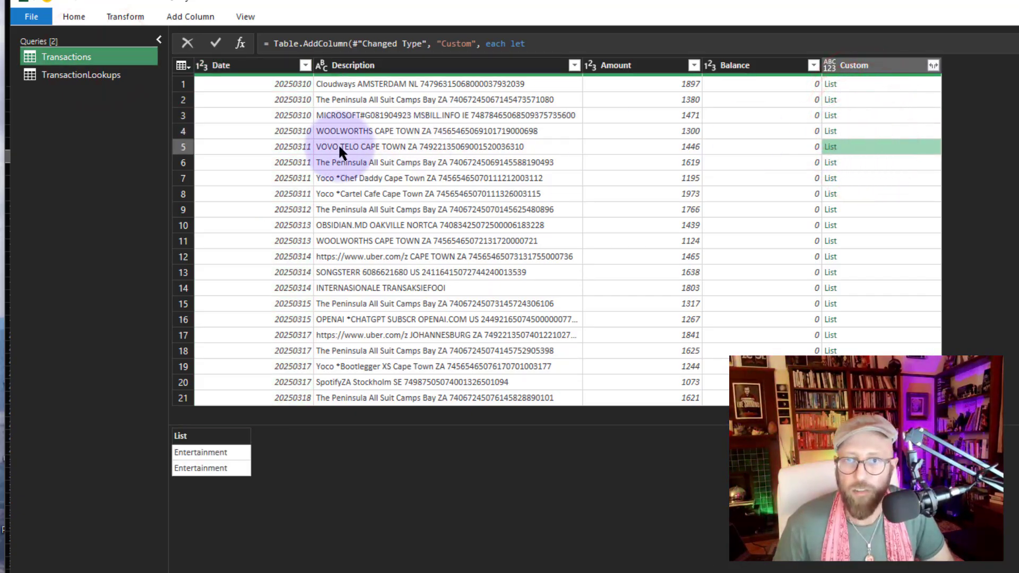
{"action": "left_click", "coordinate": [111, 76]}
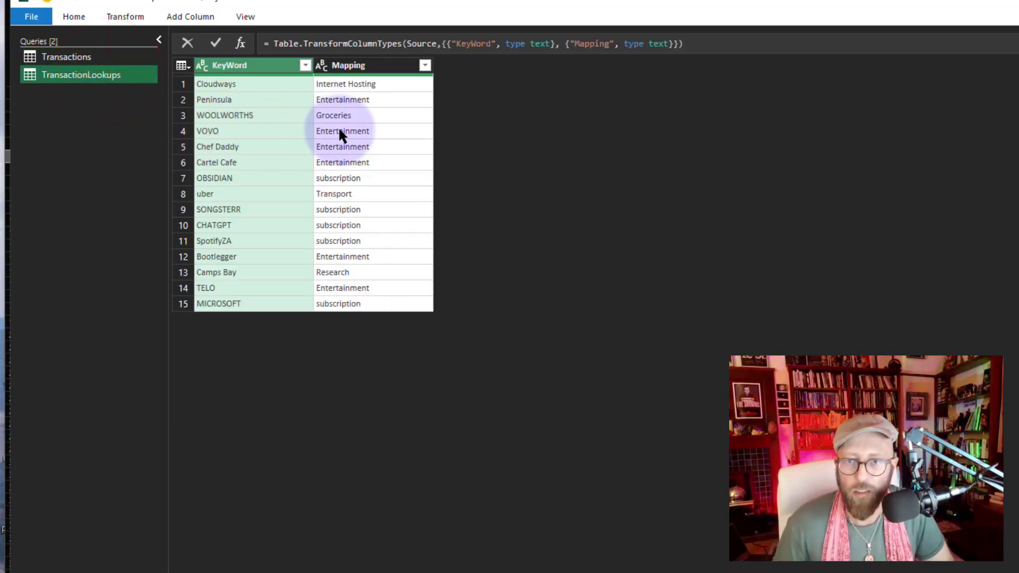
{"action": "left_click", "coordinate": [339, 133]}
{"action": "left_click", "coordinate": [371, 290]}
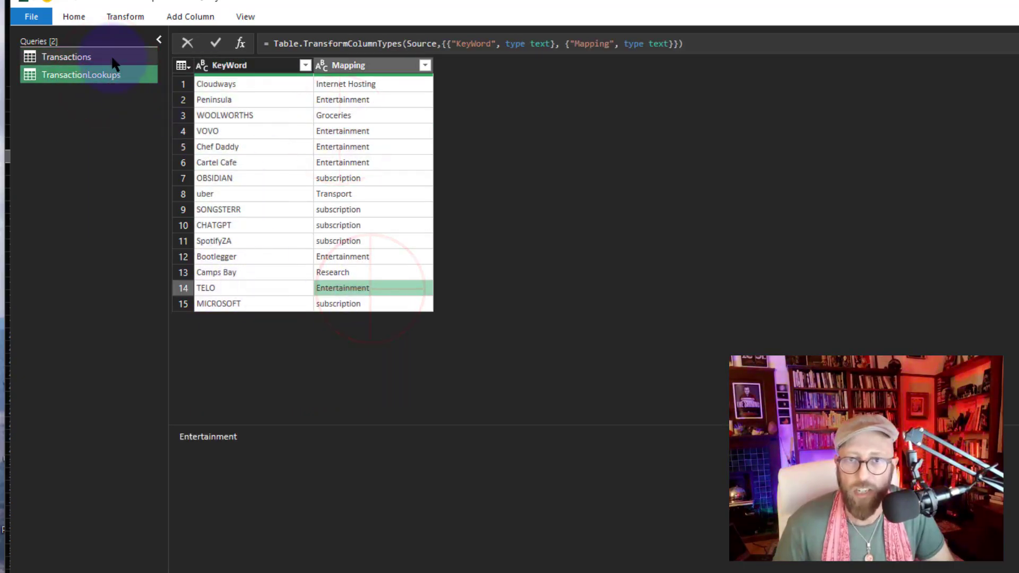
Step: Return to the Transactions query and preview the Custom lists of rows 4, 6 and 7
{"action": "left_click", "coordinate": [85, 57]}
{"action": "left_click", "coordinate": [860, 130]}
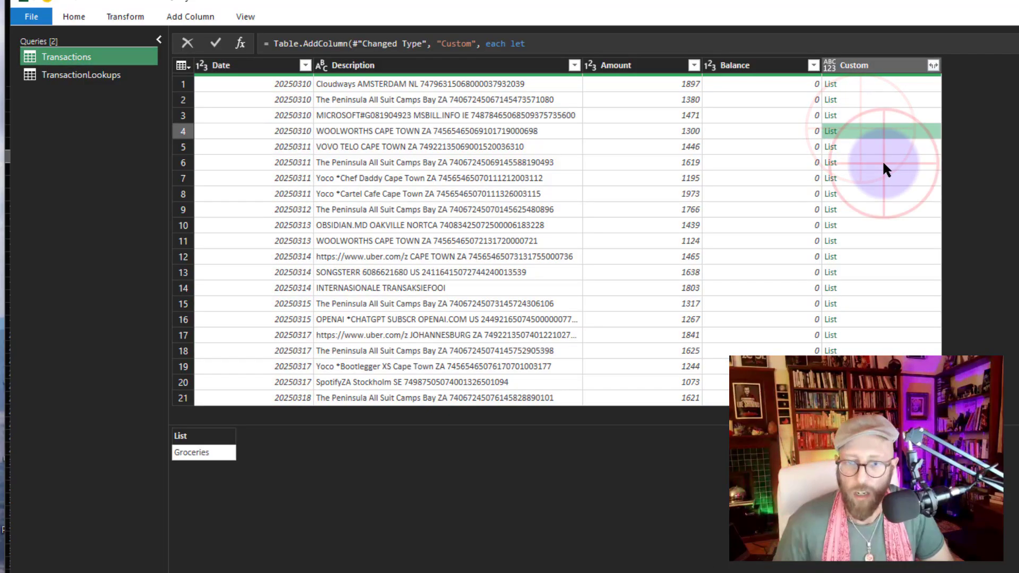
{"action": "left_click", "coordinate": [884, 165]}
{"action": "left_click", "coordinate": [868, 177]}
{"action": "left_click", "coordinate": [862, 131]}
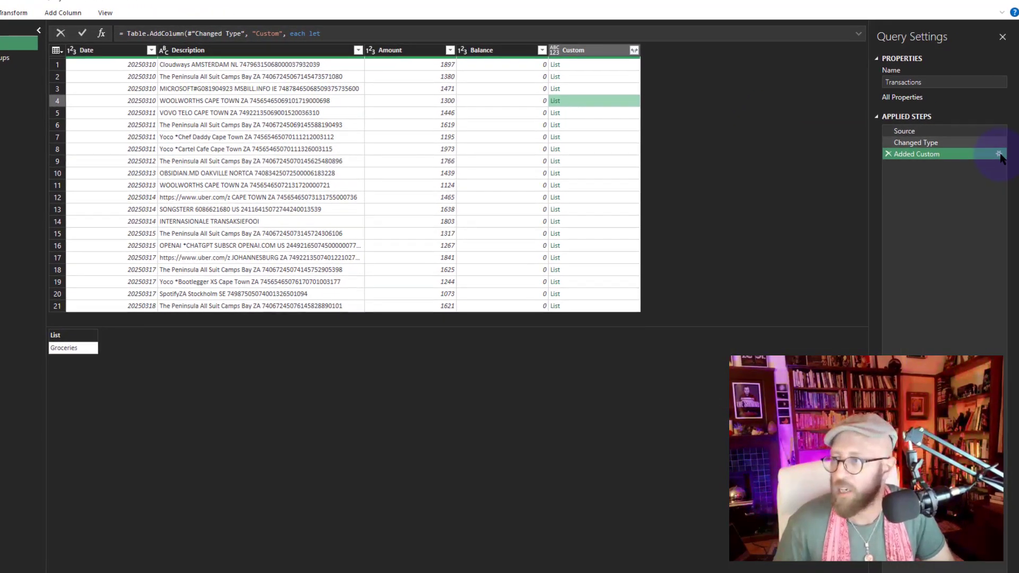
Step: Reopen the Added Custom step's formula and add a duplicate-free list variable, distinctlist = List.Distinct(Matches), after Matches
{"action": "left_click", "coordinate": [999, 155]}
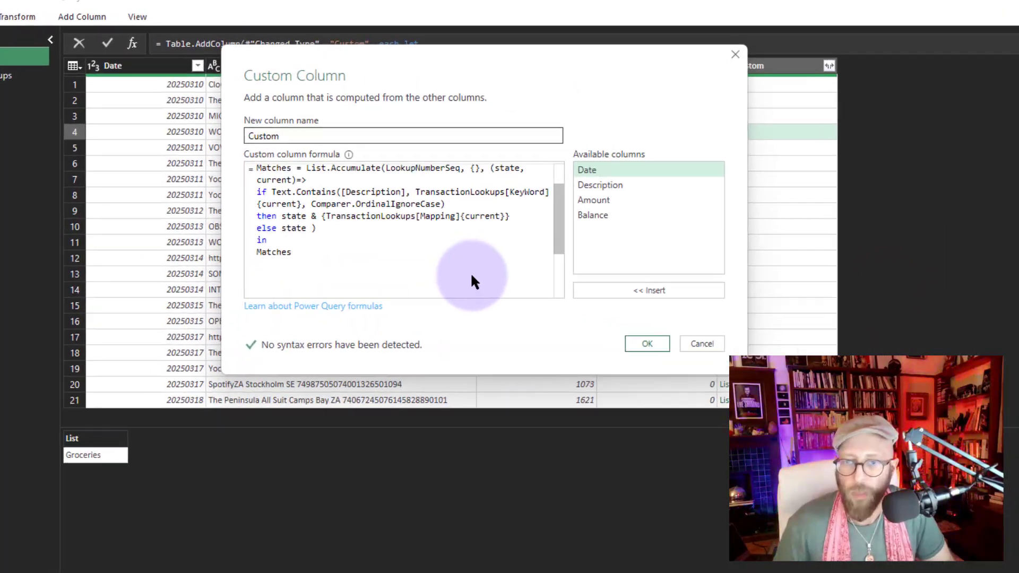
{"action": "scroll", "coordinate": [471, 272], "scroll_direction": "down", "scroll_amount": 1}
{"action": "scroll", "coordinate": [427, 262], "scroll_direction": "up", "scroll_amount": 2}
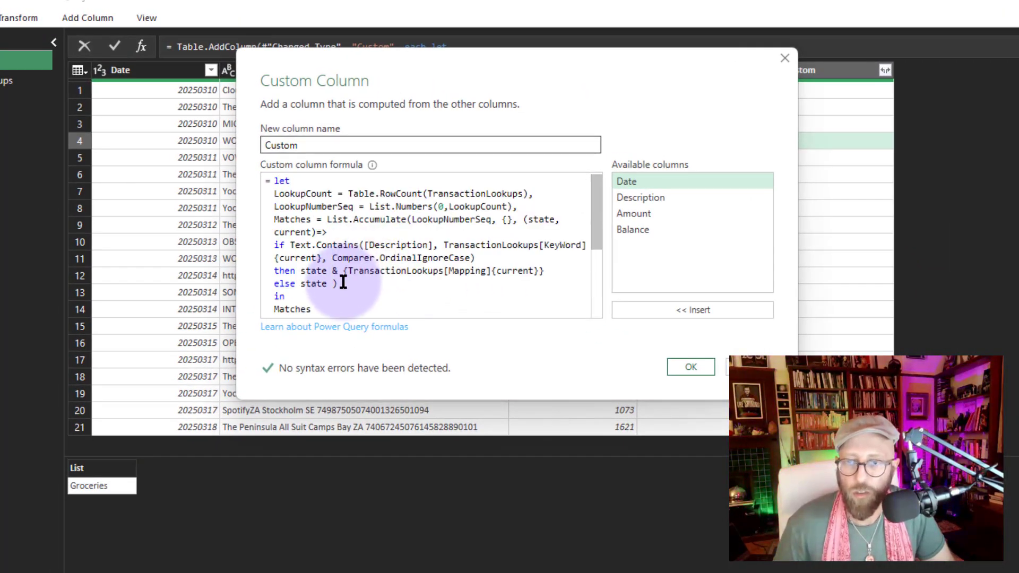
{"action": "left_click", "coordinate": [342, 283]}
{"action": "type", "text": ","}
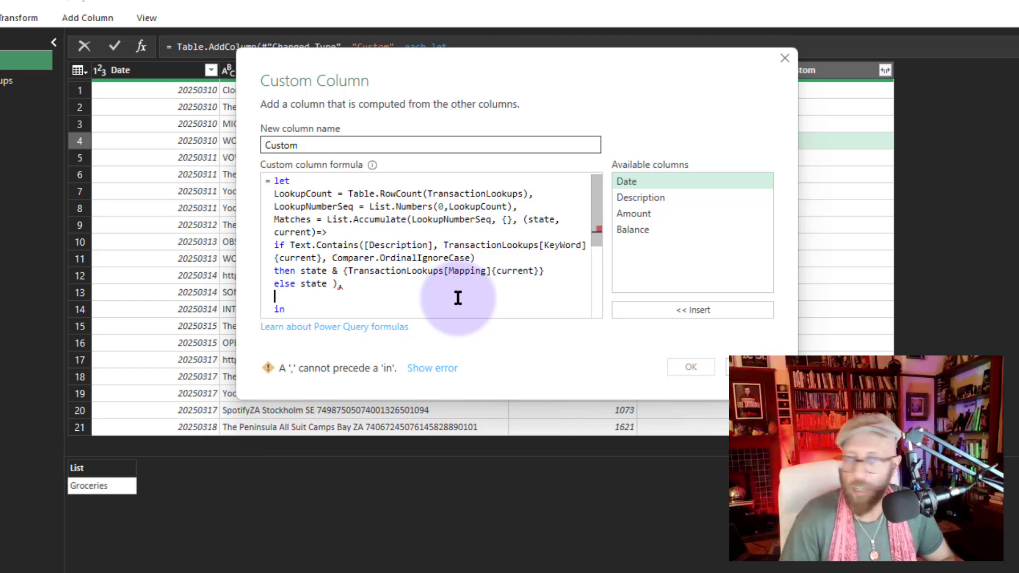
{"action": "type", "text": "dins"}
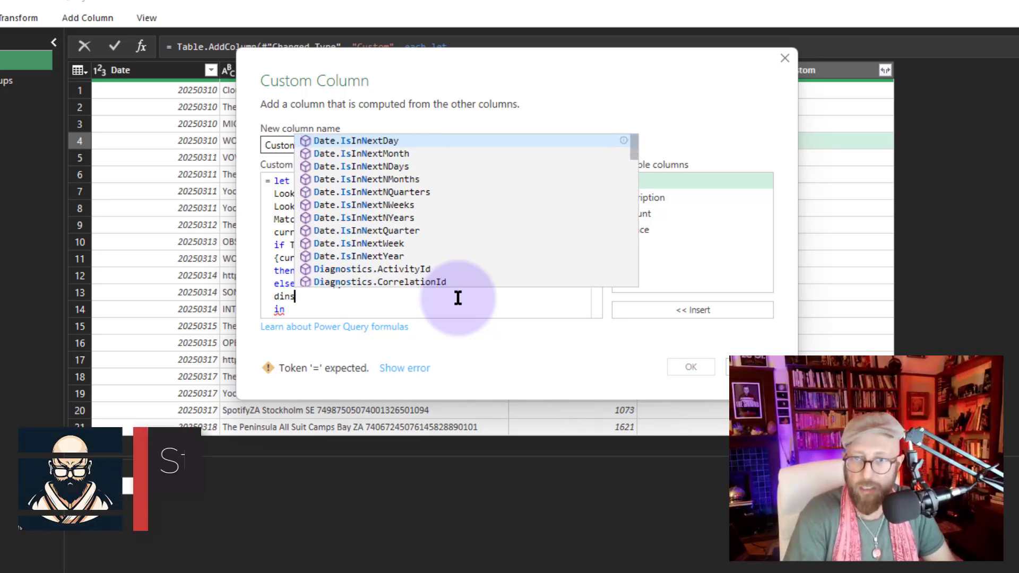
{"action": "key", "text": "BackSpace"}
{"action": "key", "text": "BackSpace"}
{"action": "type", "text": "stinct "}
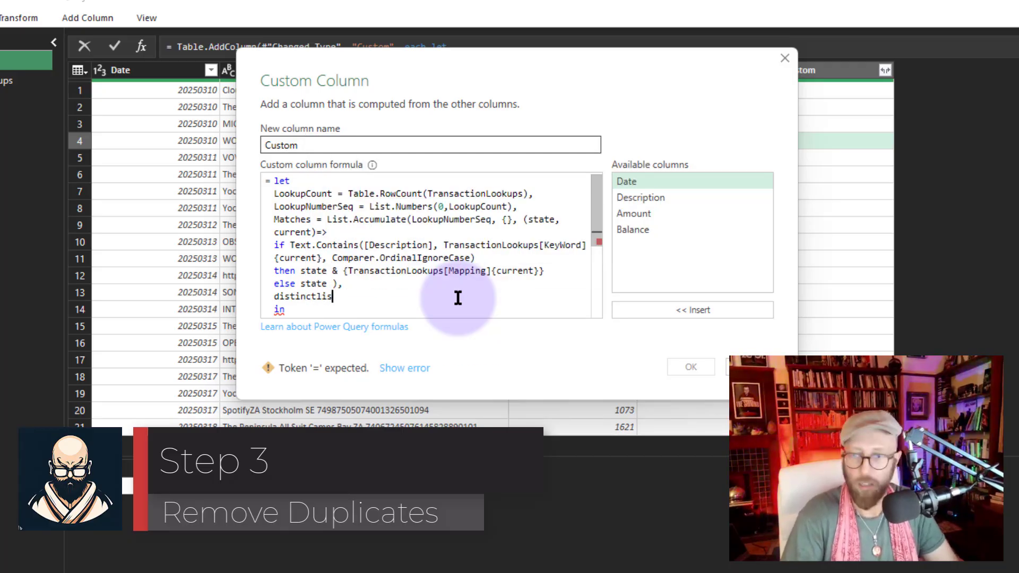
{"action": "type", "text": "list = listdi"}
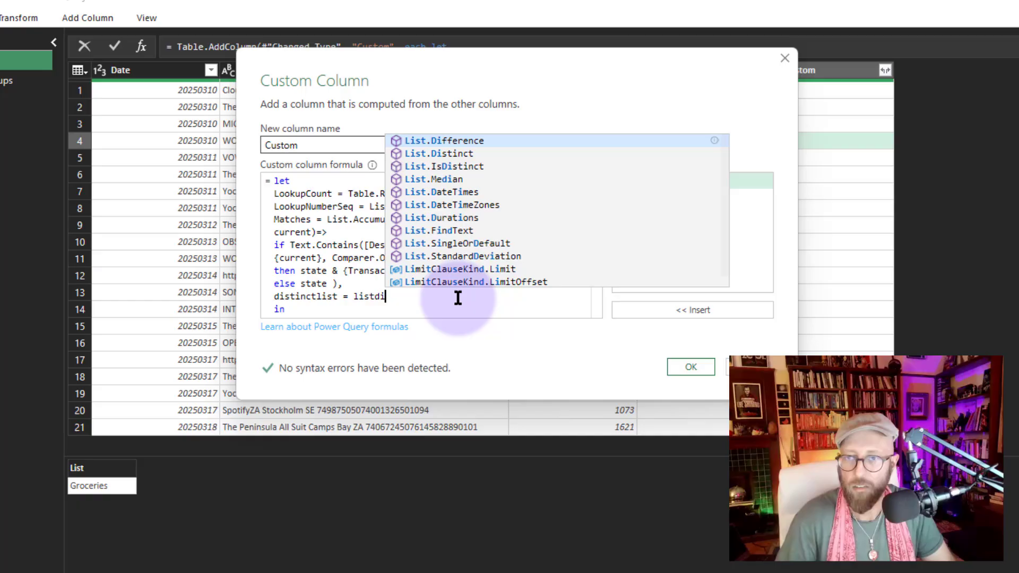
{"action": "key", "text": "Down"}
{"action": "key", "text": "Tab"}
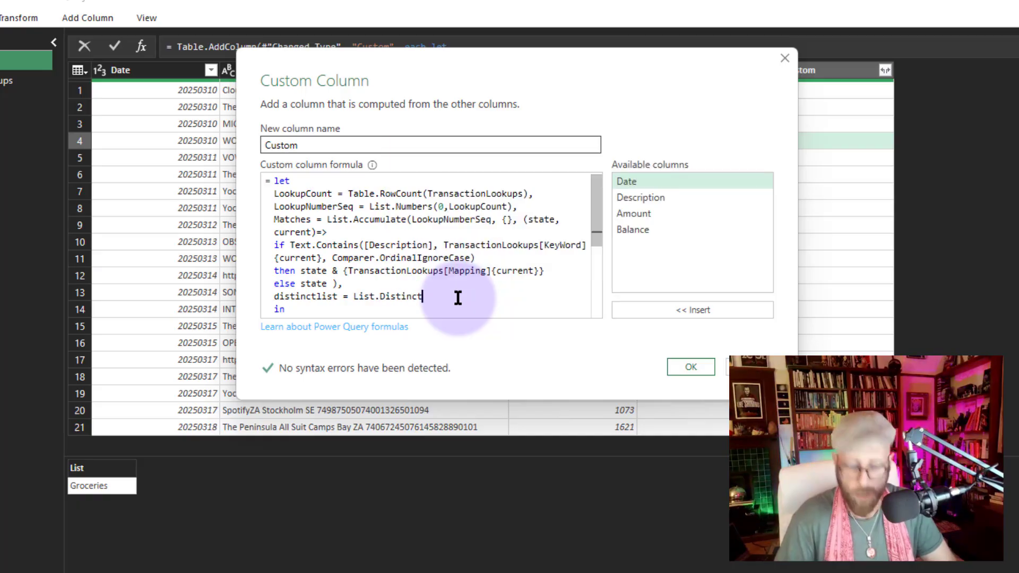
{"action": "type", "text": "("}
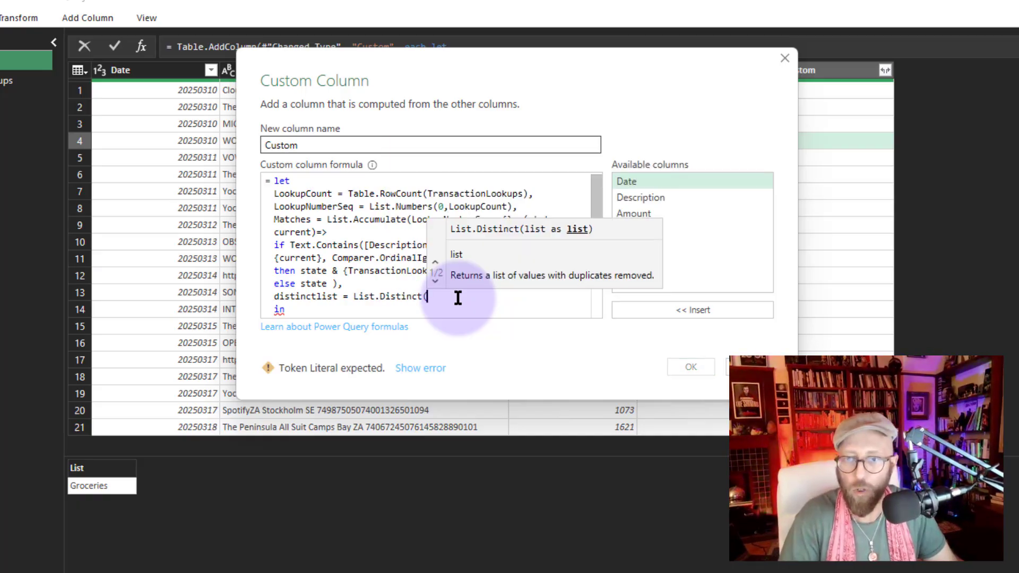
{"action": "type", "text": "Matches)"}
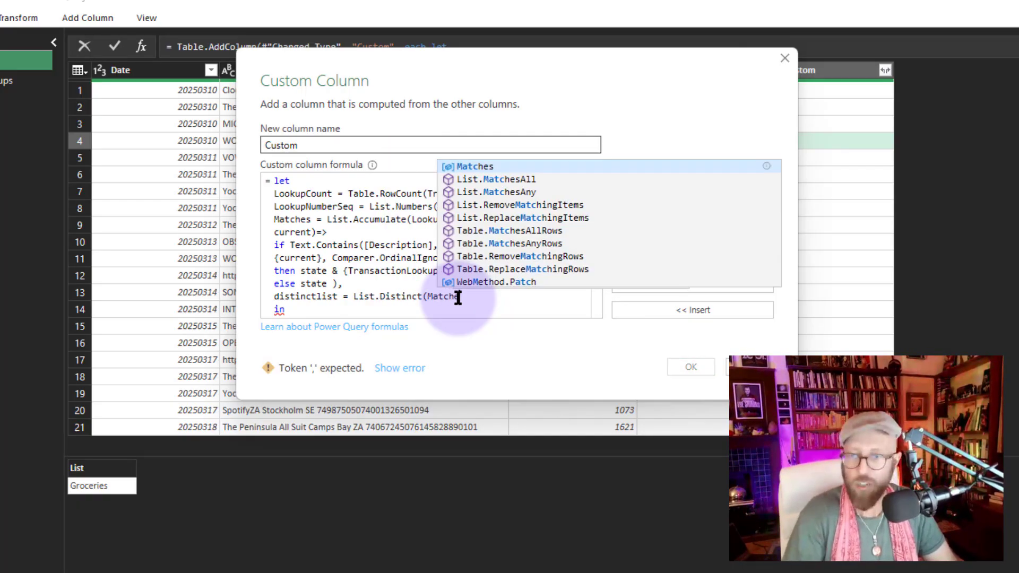
{"action": "left_click", "coordinate": [486, 295]}
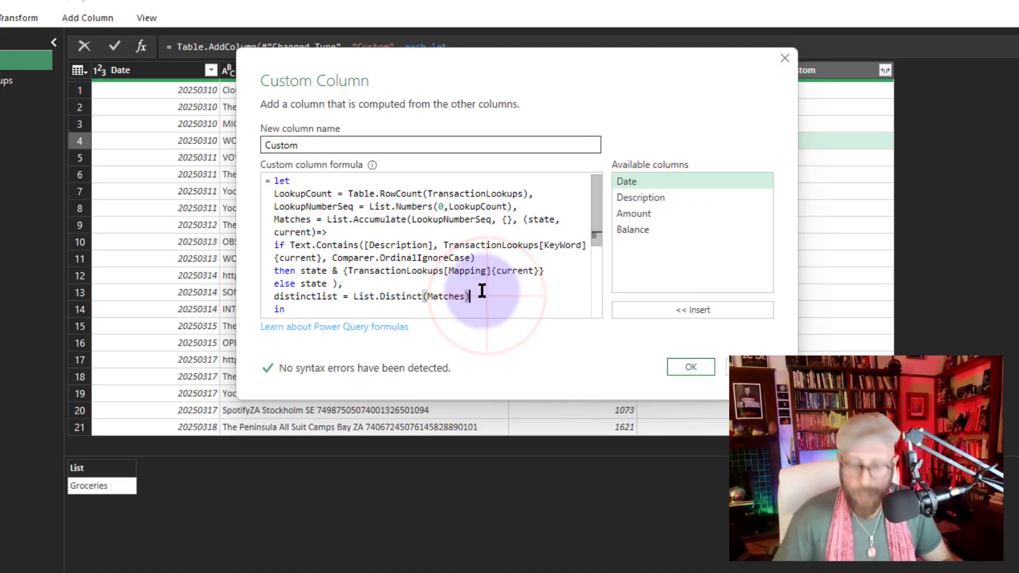
Step: Add a result variable that joins distinctlist into one text with Text.Combine, using ", " as the separator
{"action": "type", "text": ","}
{"action": "key", "text": "Return"}
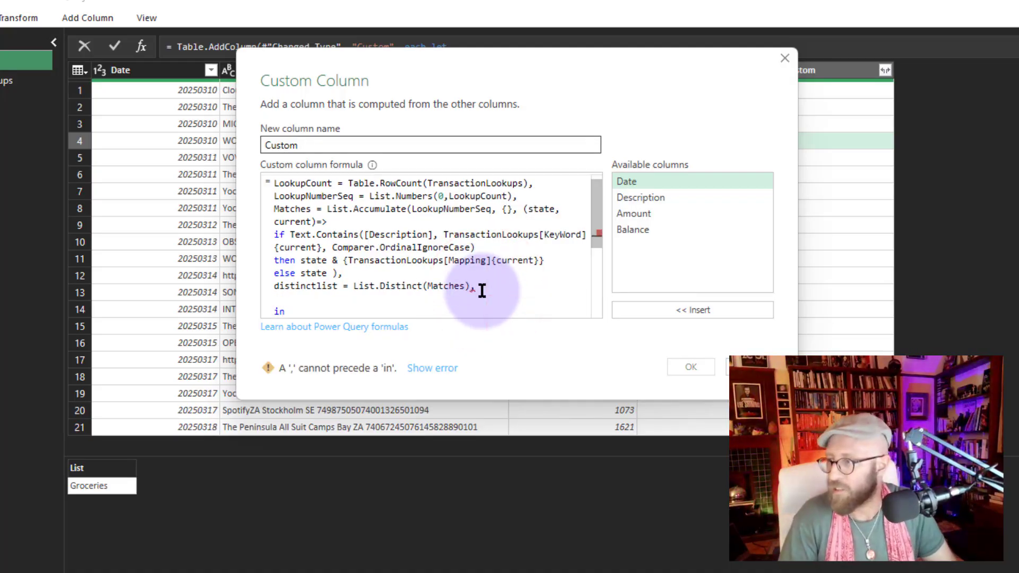
{"action": "type", "text": "result = "}
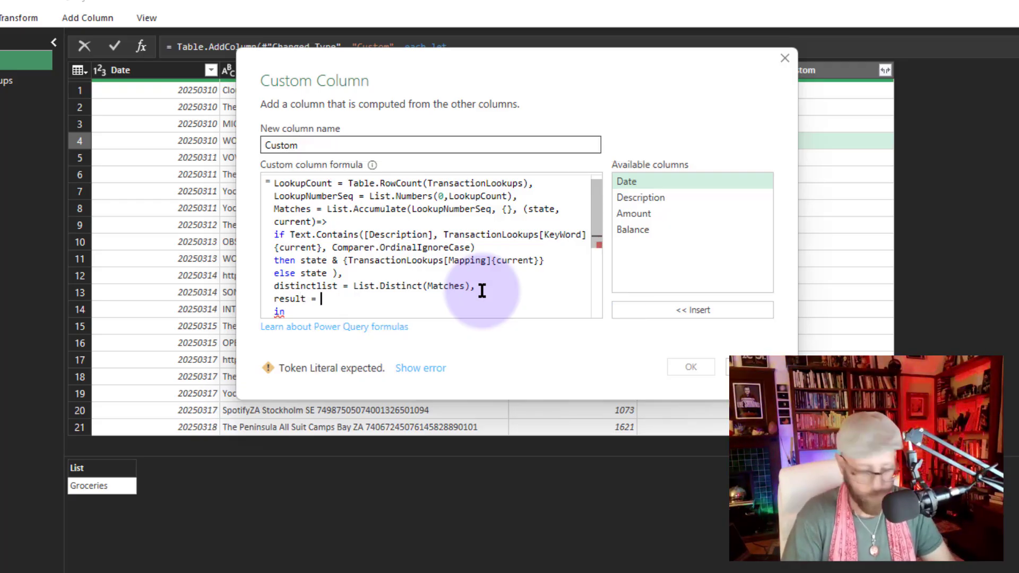
{"action": "type", "text": "Text.Combine"}
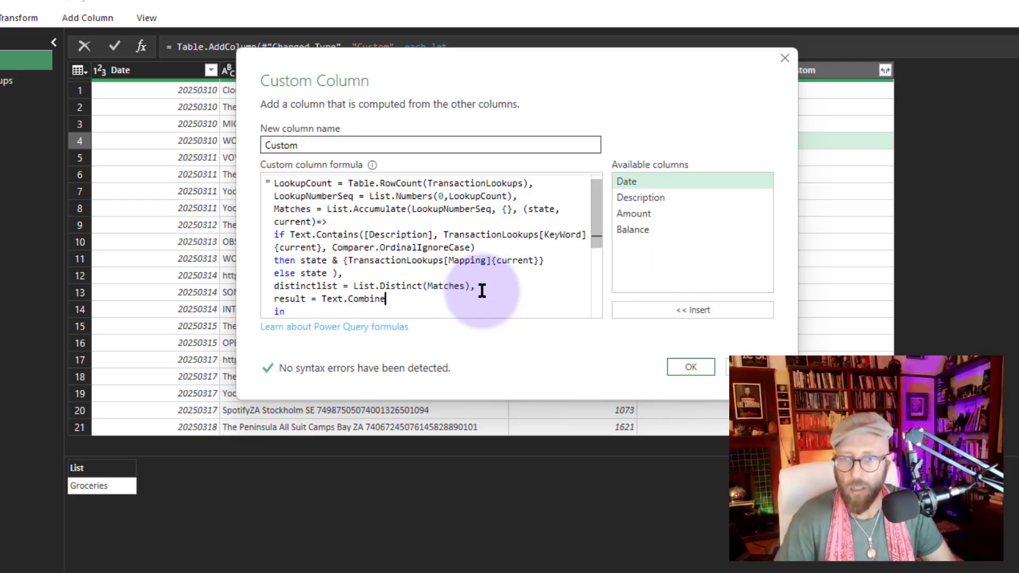
{"action": "type", "text": "("}
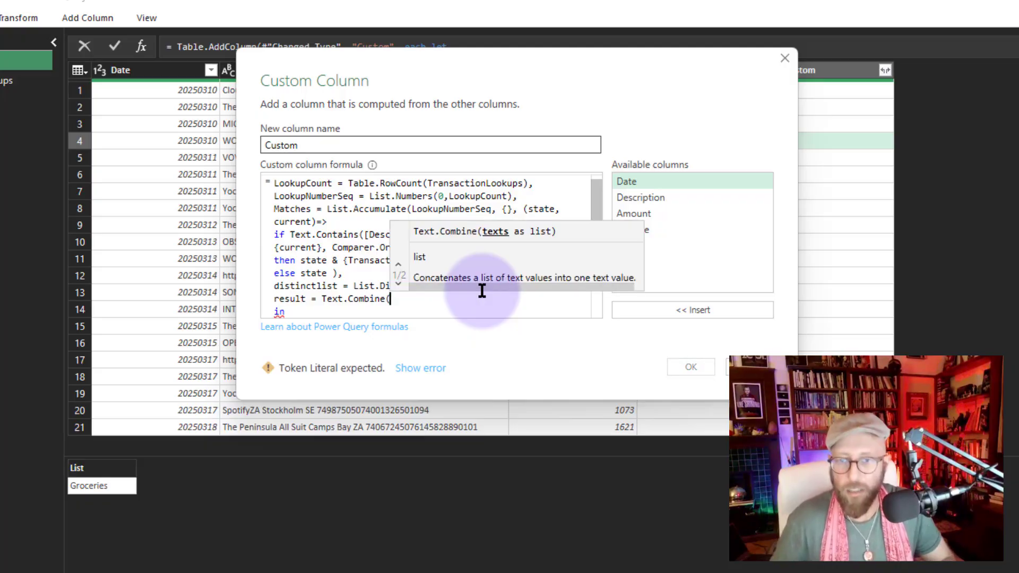
{"action": "double_click", "coordinate": [309, 291]}
{"action": "key", "text": "ctrl+c"}
{"action": "left_click", "coordinate": [478, 299]}
{"action": "key", "text": "ctrl+v"}
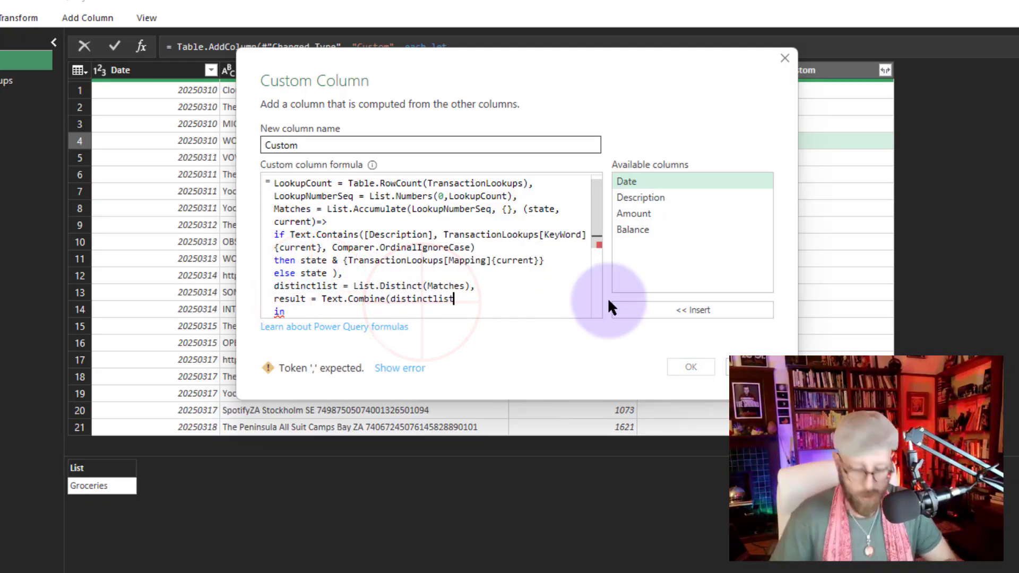
{"action": "type", "text": ",\" ,"}
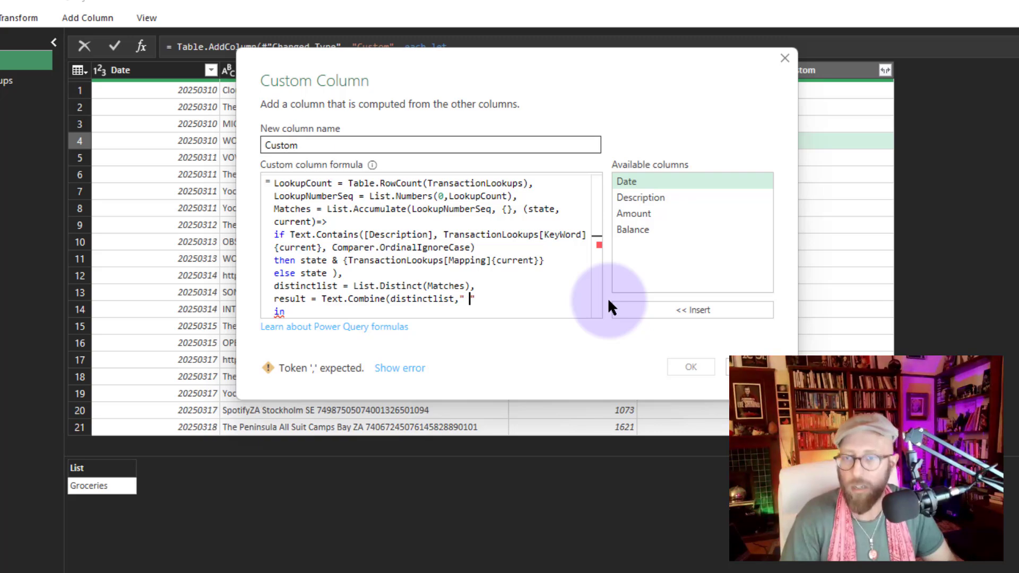
{"action": "key", "text": "BackSpace"}
{"action": "key", "text": "BackSpace"}
{"action": "type", "text": ","}
Step: Replace Matches with result as the let expression's output, close the Text.Combine parenthesis and apply the custom column formula
{"action": "scroll", "coordinate": [276, 253], "scroll_direction": "down", "scroll_amount": 1}
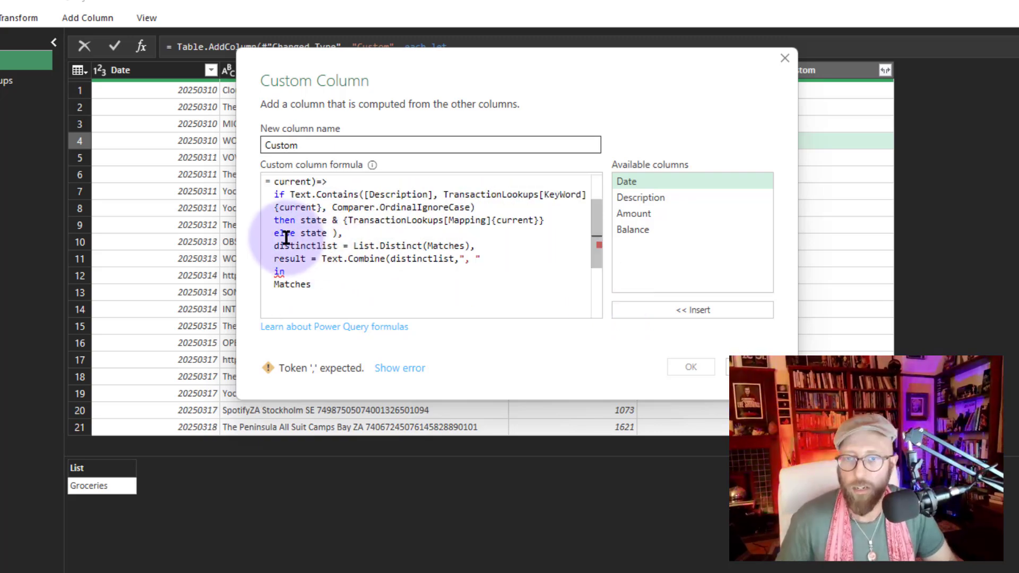
{"action": "double_click", "coordinate": [291, 259]}
{"action": "key", "text": "ctrl+c"}
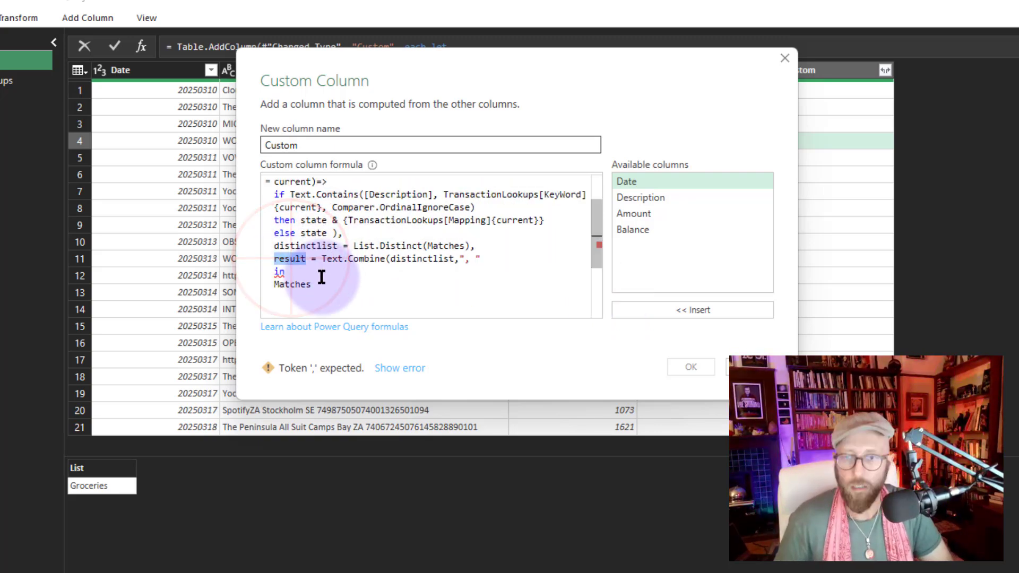
{"action": "double_click", "coordinate": [292, 284]}
{"action": "key", "text": "ctrl+v"}
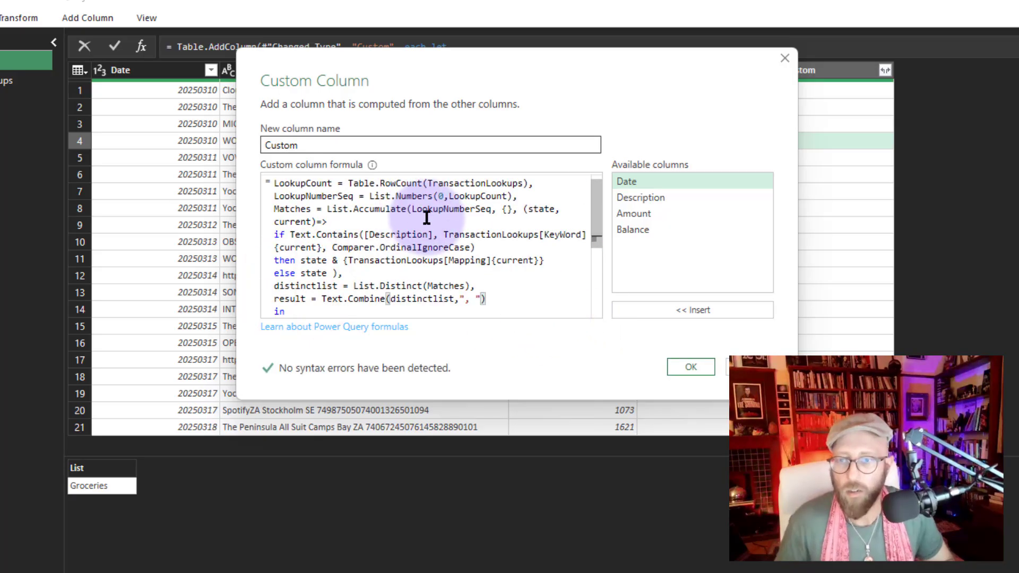
{"action": "scroll", "coordinate": [425, 218], "scroll_direction": "down", "scroll_amount": 2}
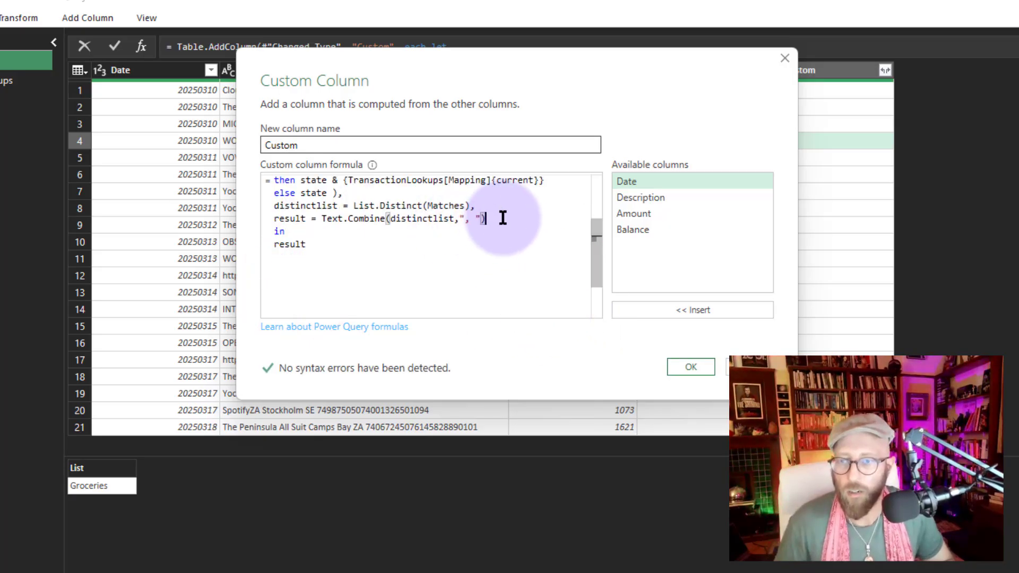
{"action": "left_click", "coordinate": [679, 367]}
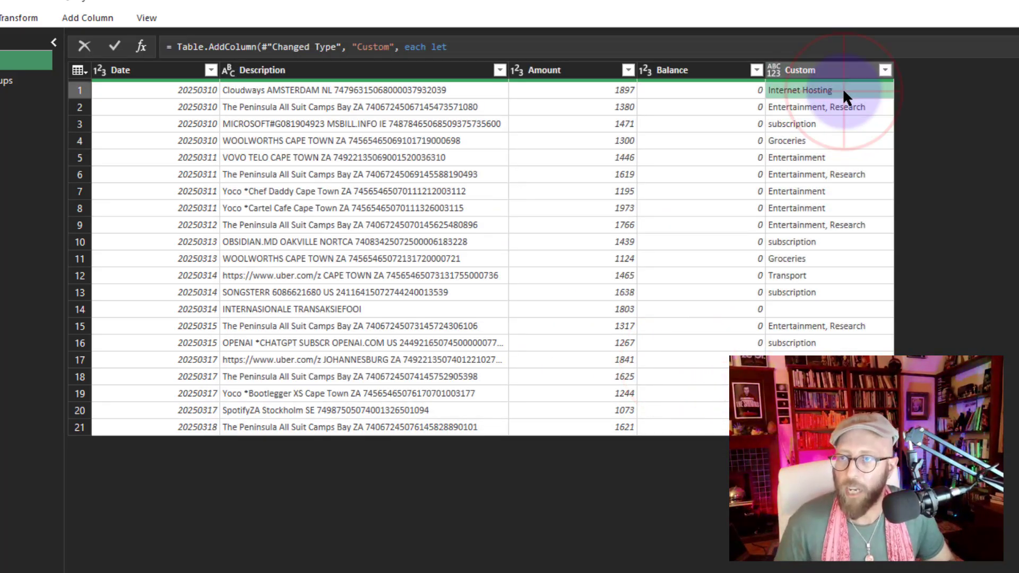
Step: Examine the combined category texts in the Custom column for transaction rows 1 to 12 against their descriptions
{"action": "left_click", "coordinate": [844, 89]}
{"action": "left_click", "coordinate": [843, 125]}
{"action": "left_click", "coordinate": [835, 140]}
{"action": "left_click", "coordinate": [831, 160]}
{"action": "left_click", "coordinate": [827, 178]}
{"action": "left_click", "coordinate": [825, 204]}
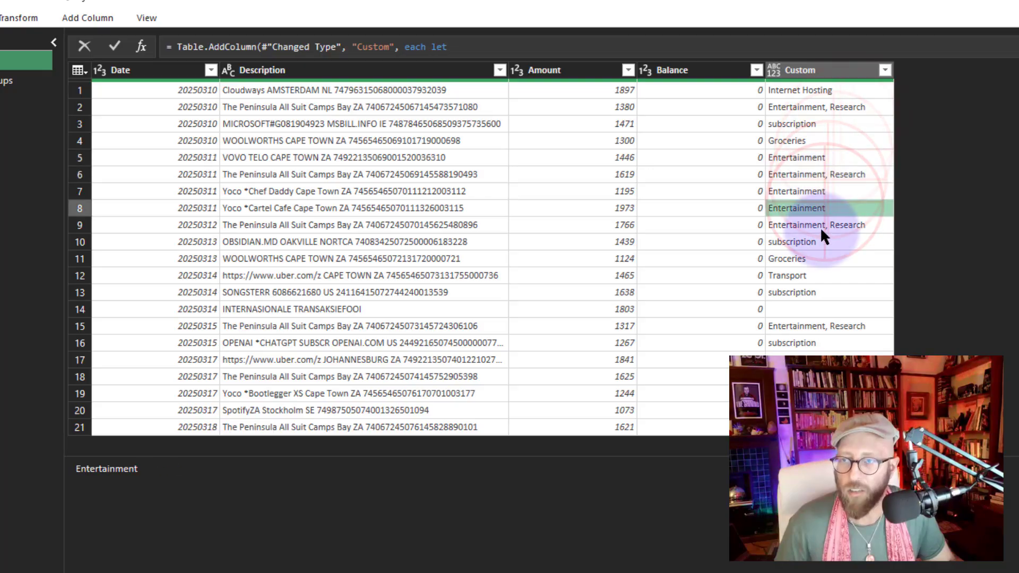
{"action": "left_click", "coordinate": [820, 230]}
{"action": "left_click", "coordinate": [814, 254]}
{"action": "left_click", "coordinate": [810, 281]}
{"action": "left_click", "coordinate": [807, 245]}
{"action": "left_click", "coordinate": [807, 188]}
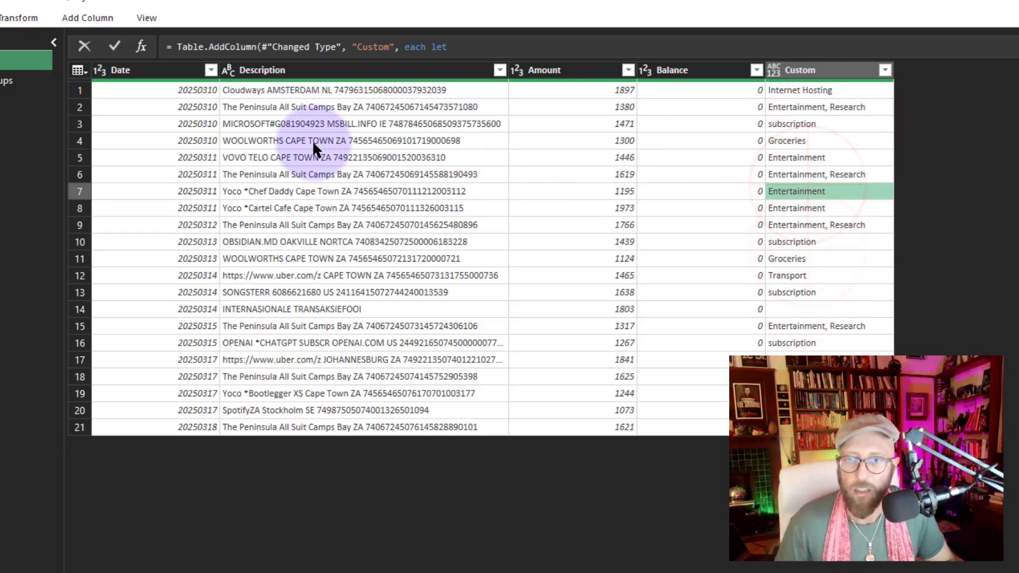
{"action": "left_click", "coordinate": [329, 158]}
{"action": "left_click", "coordinate": [776, 157]}
{"action": "left_click", "coordinate": [821, 189]}
{"action": "left_click", "coordinate": [785, 208]}
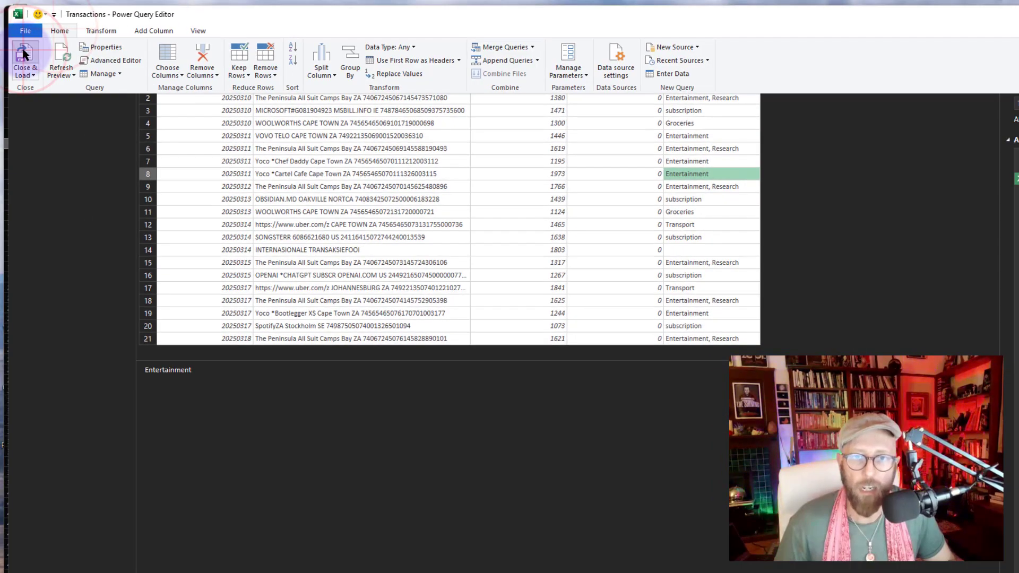
Step: Close the Power Query editor and load the Transactions and TransactionLookups queries into the Excel workbook
{"action": "left_click", "coordinate": [24, 62]}
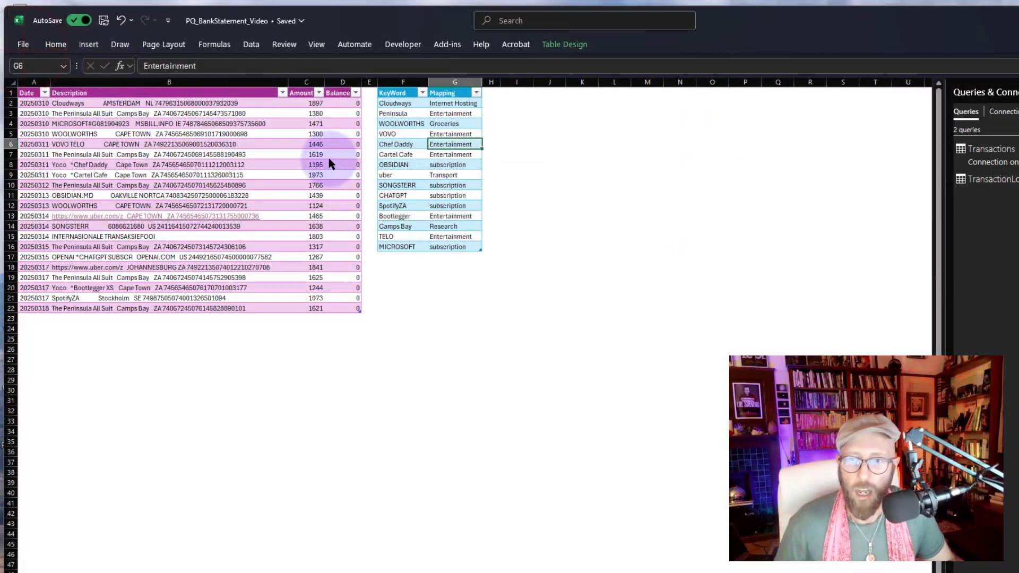
{"action": "left_click", "coordinate": [544, 207]}
{"action": "left_click", "coordinate": [315, 206]}
{"action": "left_click", "coordinate": [218, 156]}
{"action": "left_click", "coordinate": [144, 132]}
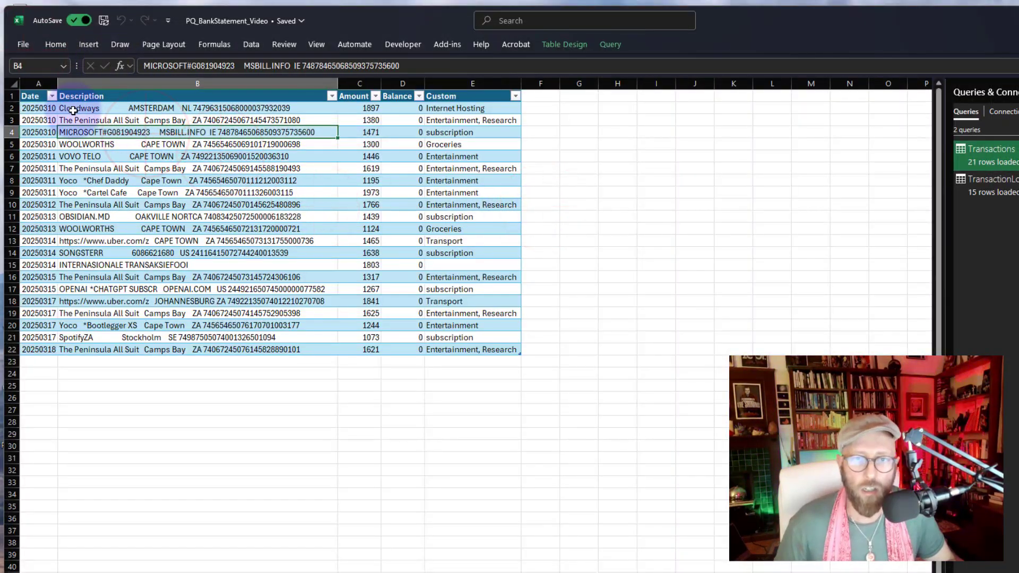
Step: Select the loaded transactions from Description to Custom for review, and widen the Custom column
{"action": "left_click_drag", "start_coordinate": [87, 108], "coordinate": [478, 343]}
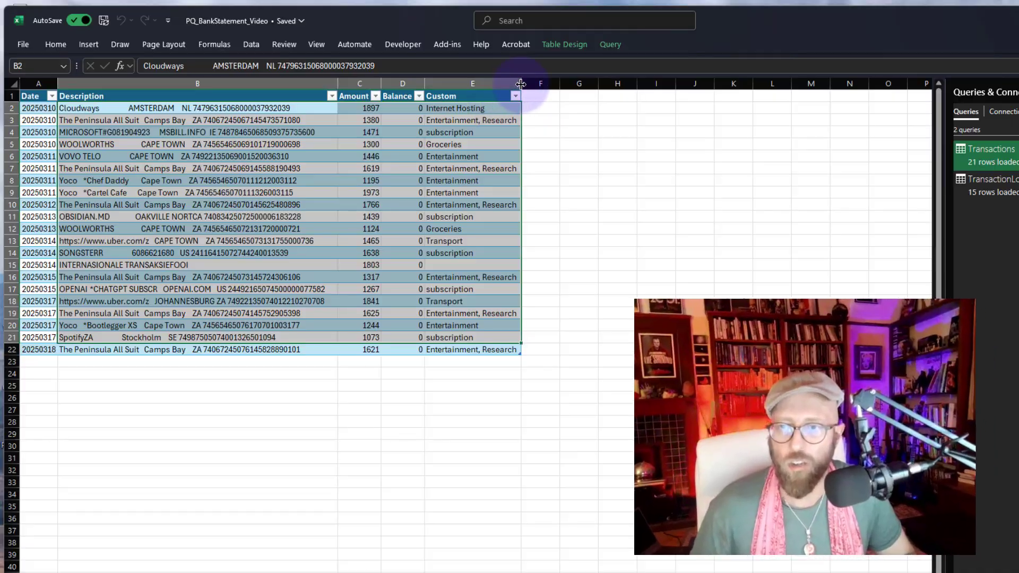
{"action": "left_click_drag", "start_coordinate": [521, 83], "coordinate": [551, 83]}
{"action": "left_click", "coordinate": [494, 132]}
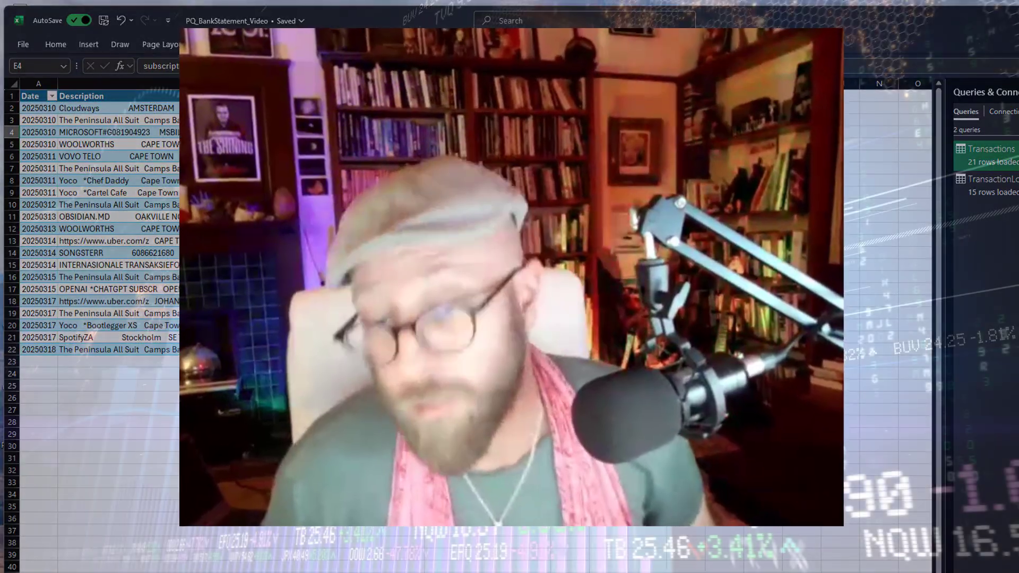